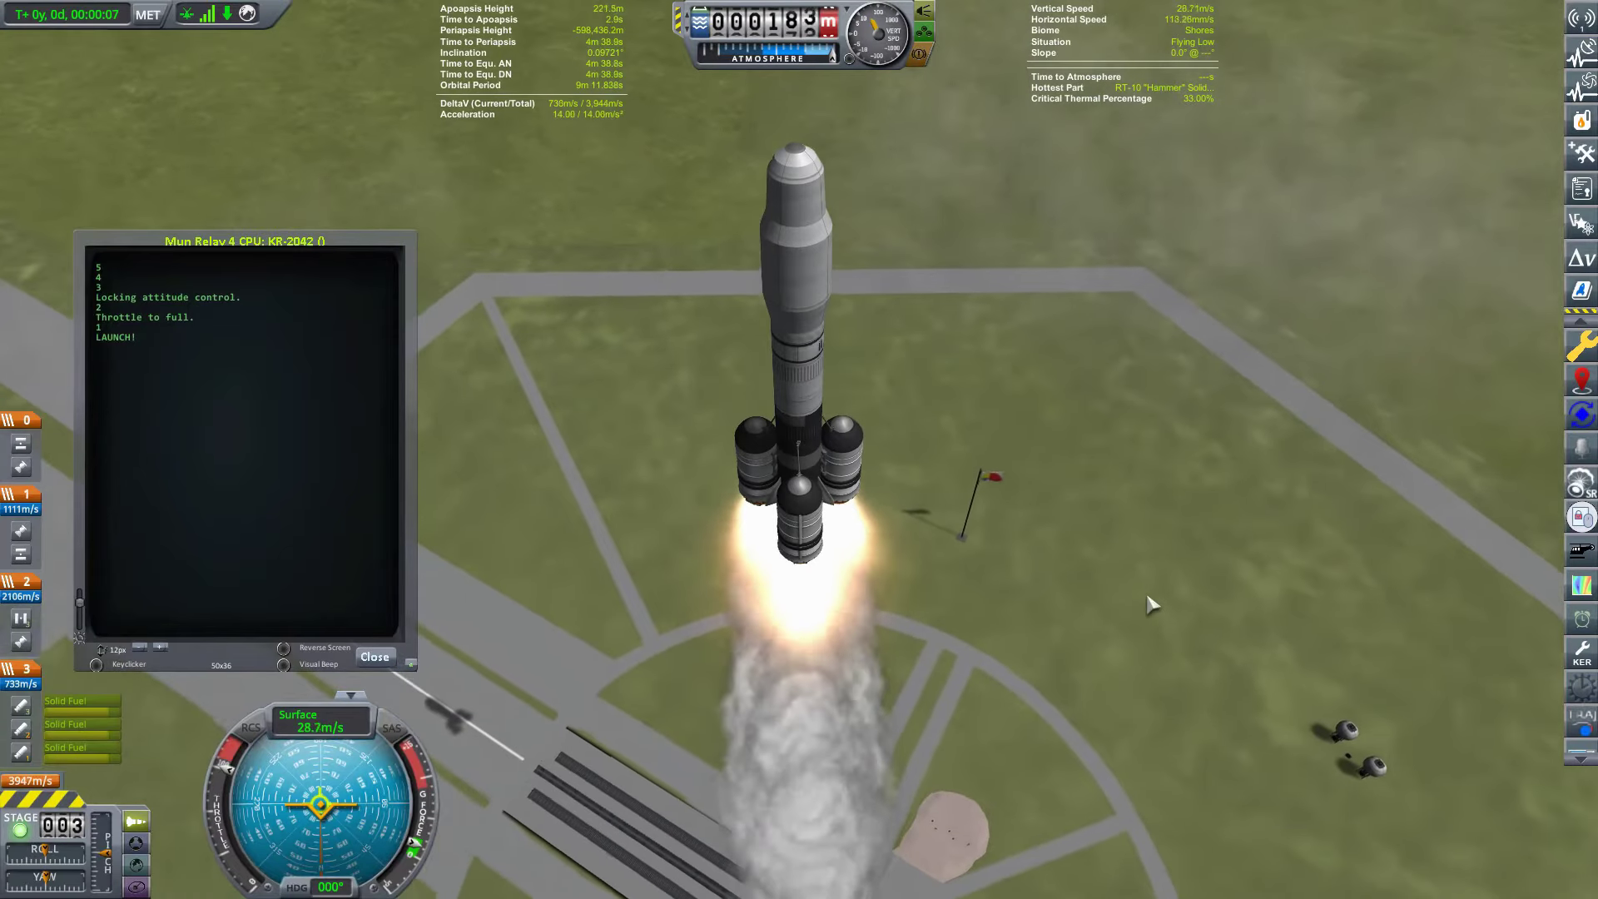
- Show the Contracts+ window to the right of the rocket, list only the Minmus Relay 4 mission, and shrink the window around it
{"action": "left_click", "coordinate": [1584, 759]}
{"action": "left_click", "coordinate": [1548, 734]}
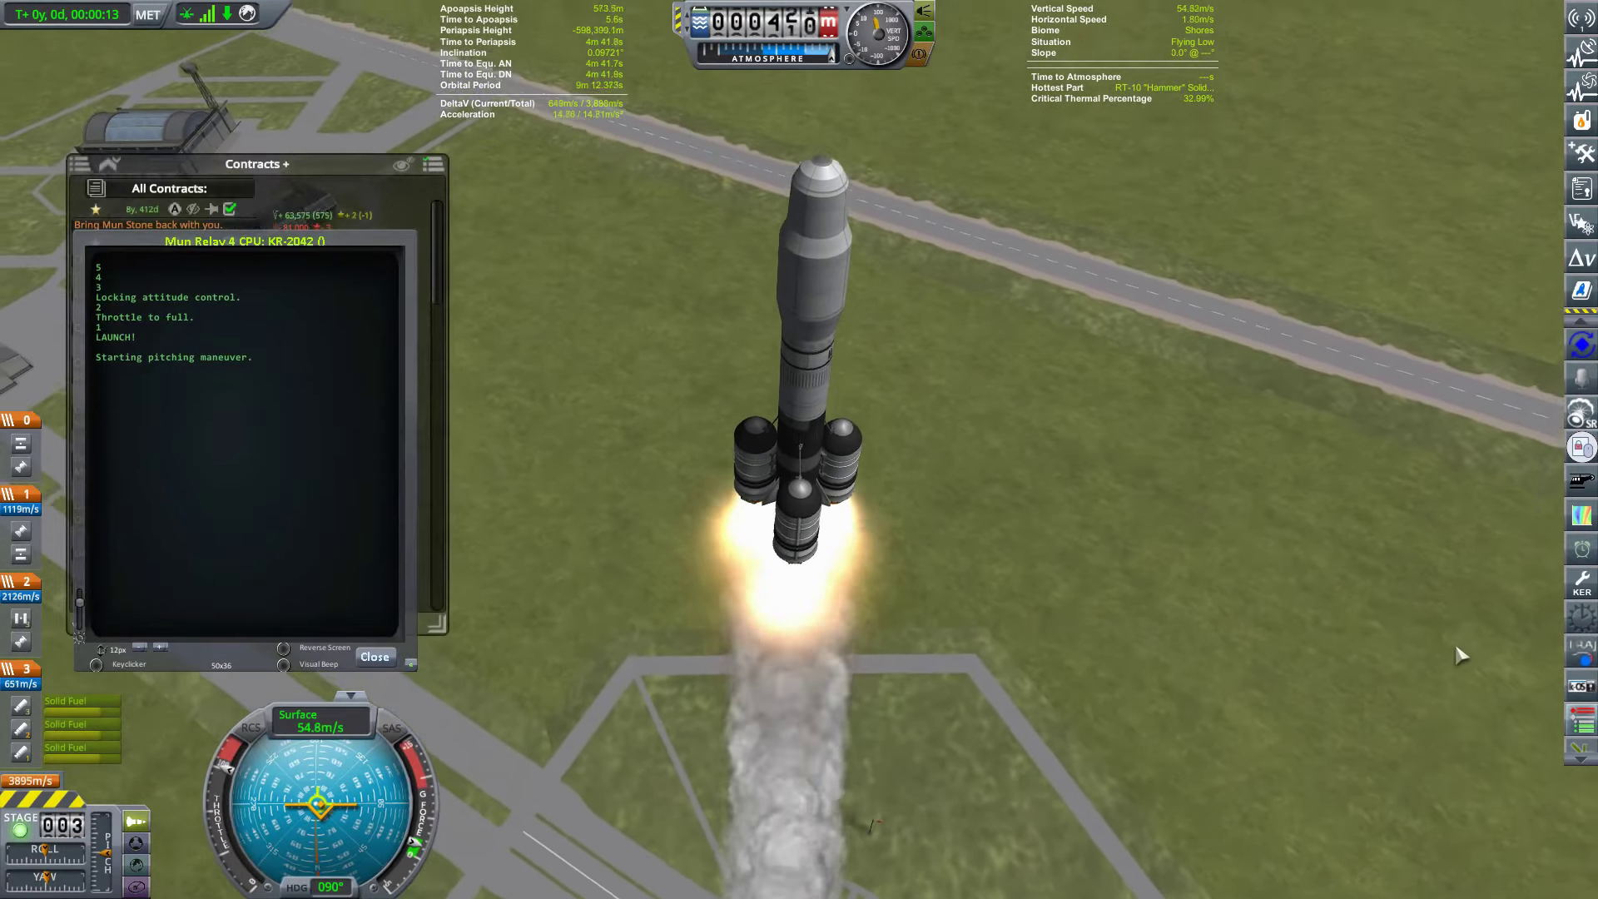
{"action": "left_click_drag", "start_coordinate": [326, 169], "coordinate": [1304, 270]}
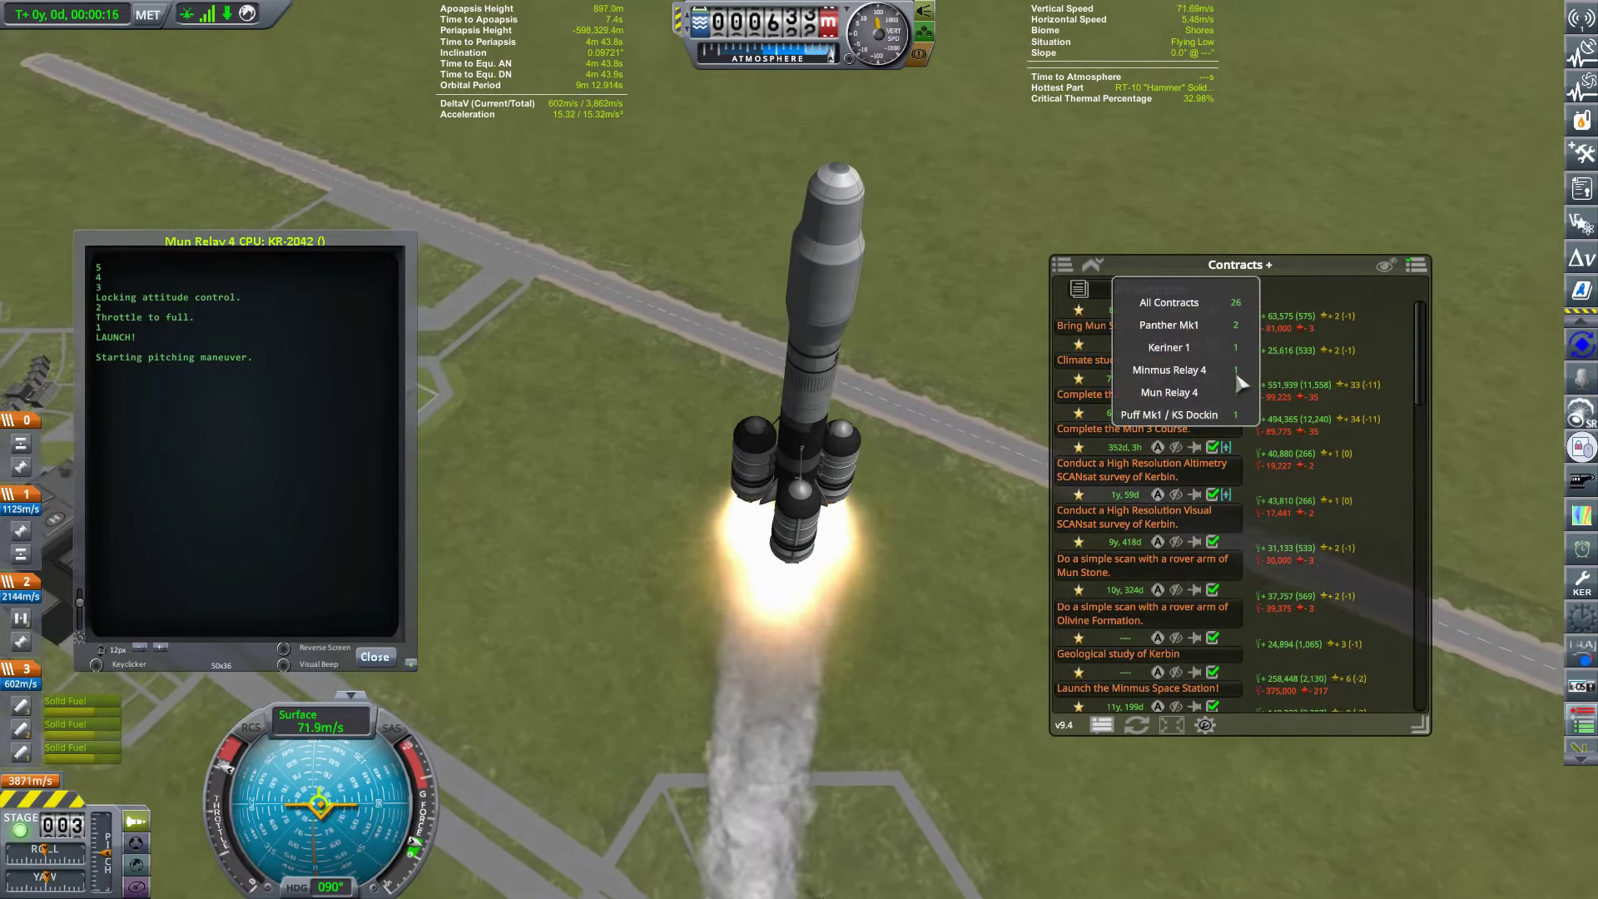
{"action": "left_click", "coordinate": [1199, 370]}
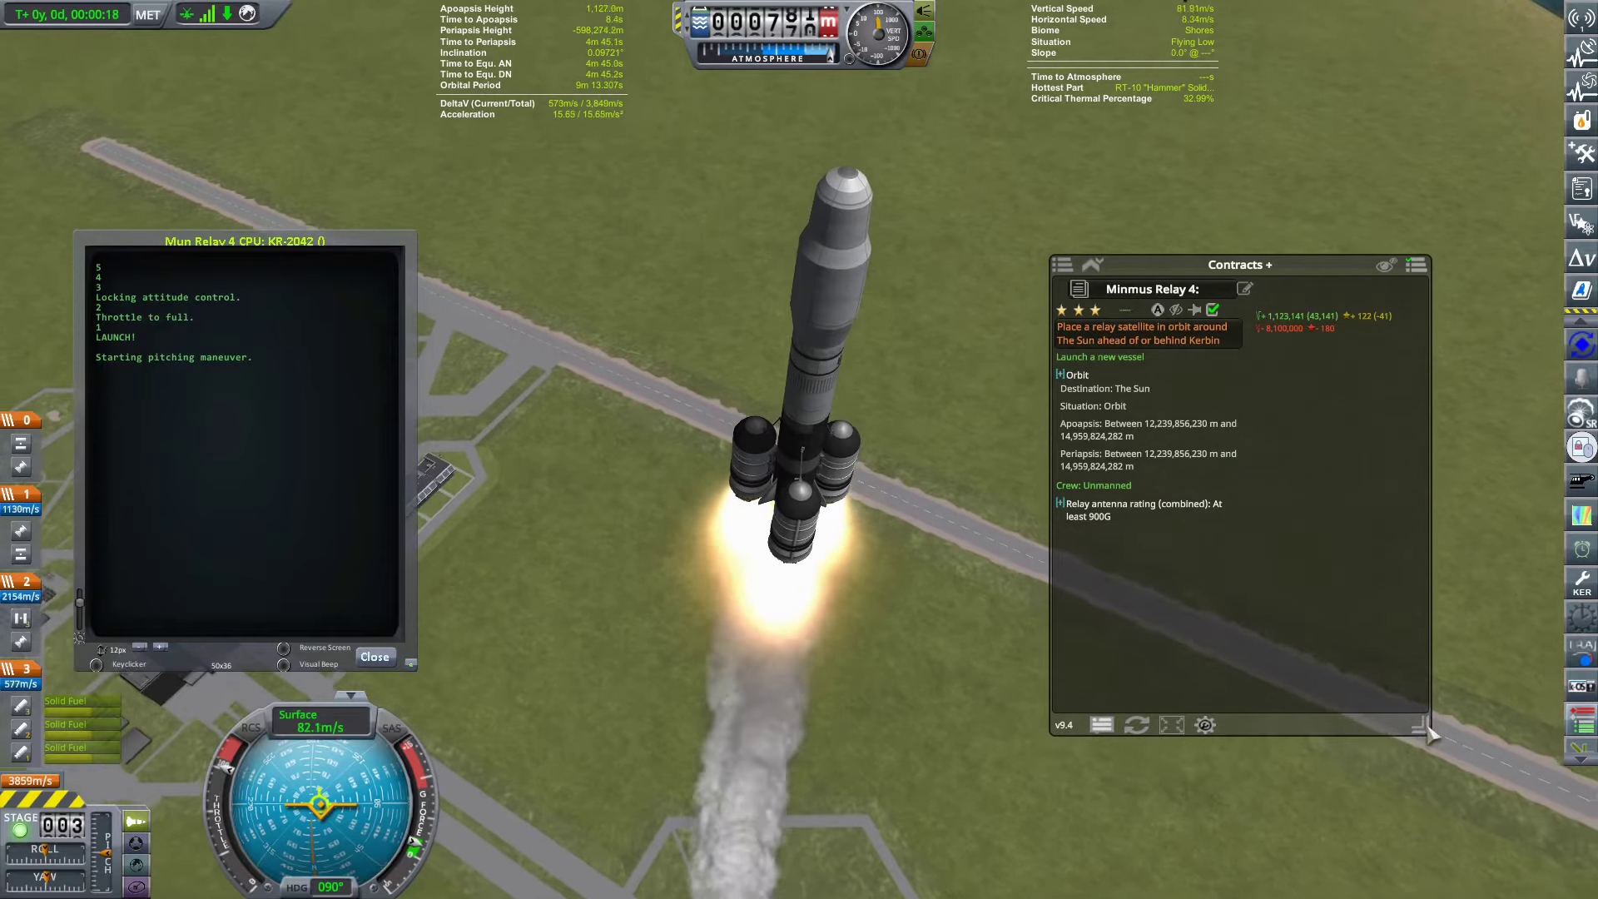
{"action": "left_click_drag", "start_coordinate": [1418, 726], "coordinate": [1406, 588]}
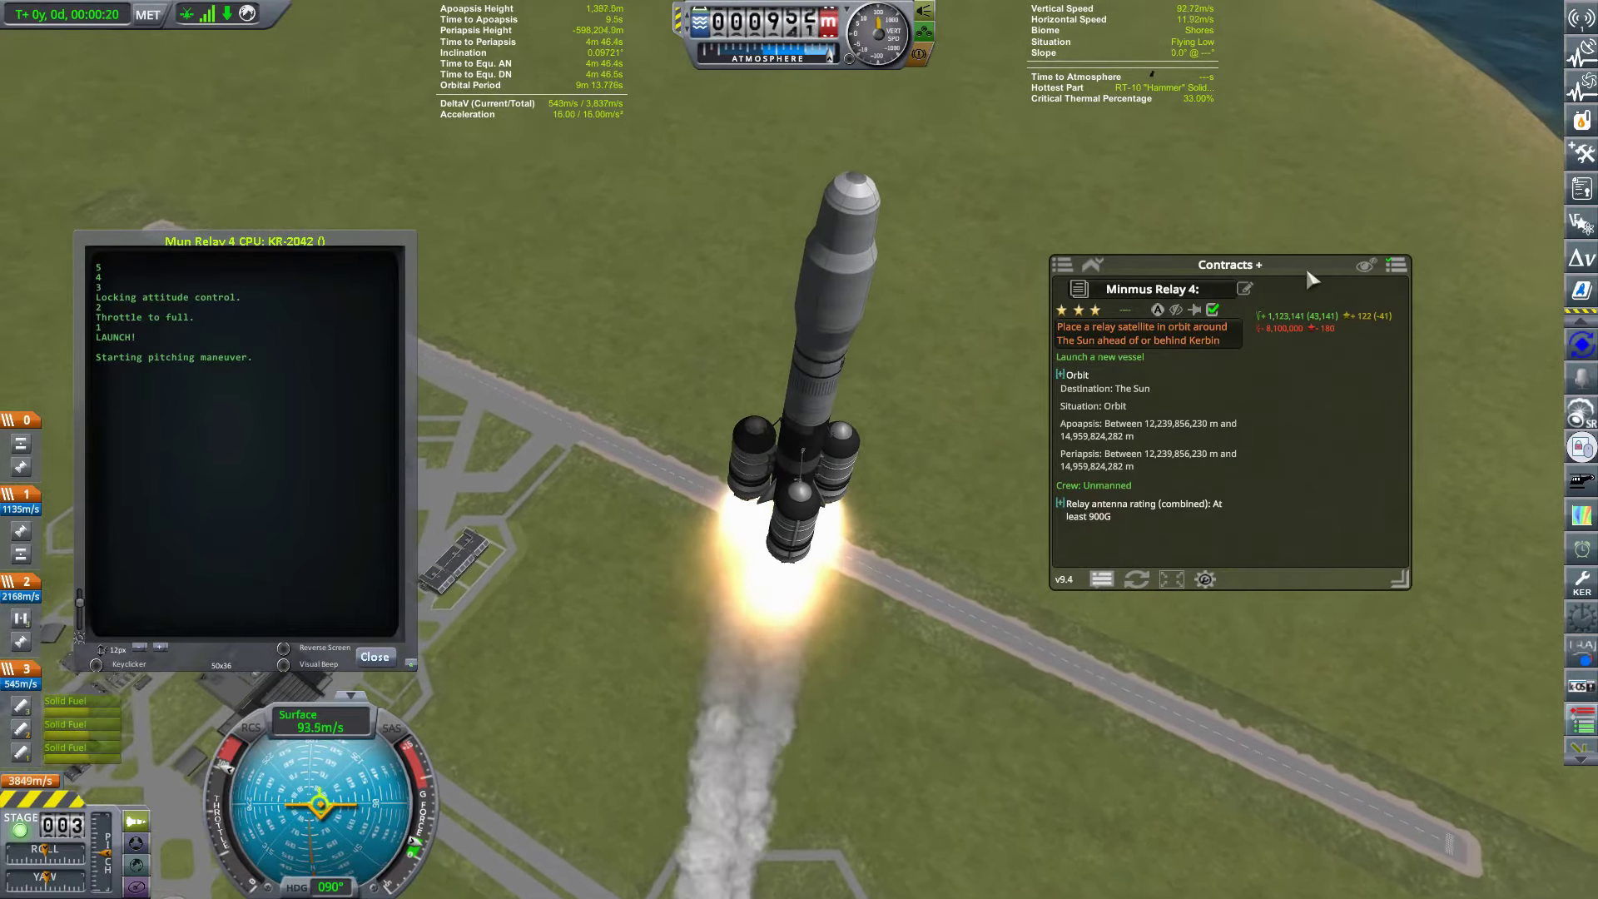
{"action": "left_click_drag", "start_coordinate": [1305, 265], "coordinate": [1319, 272]}
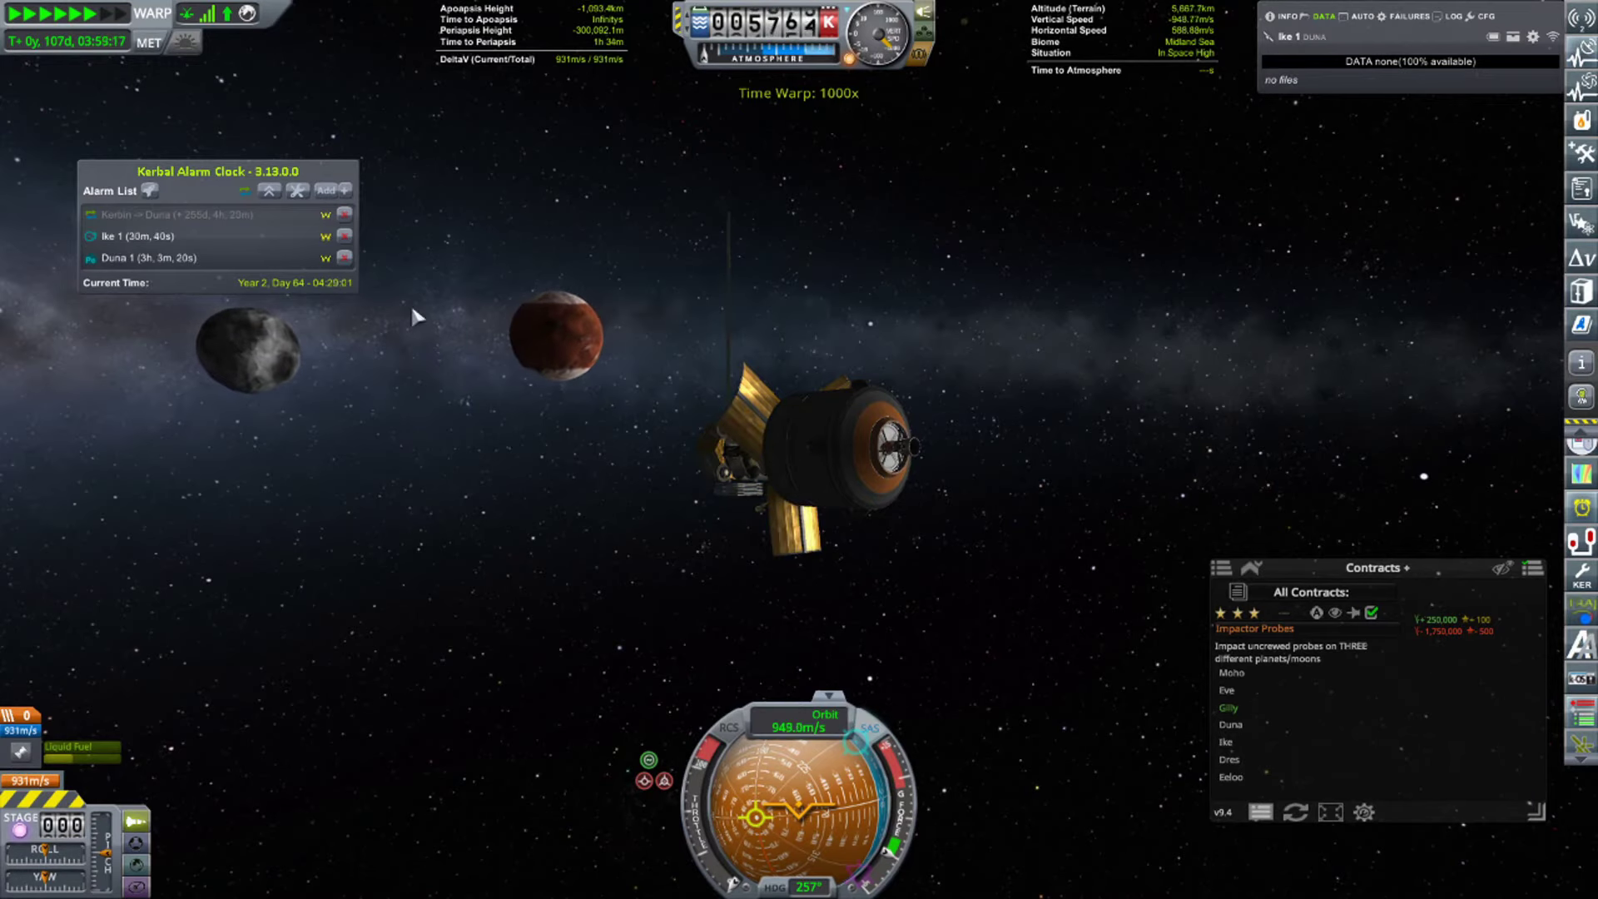
- Return the Ike 1 data display to the full vessel list and move the Kerbal Alarm Clock window beside the navball
{"action": "left_click_drag", "start_coordinate": [169, 166], "coordinate": [87, 101]}
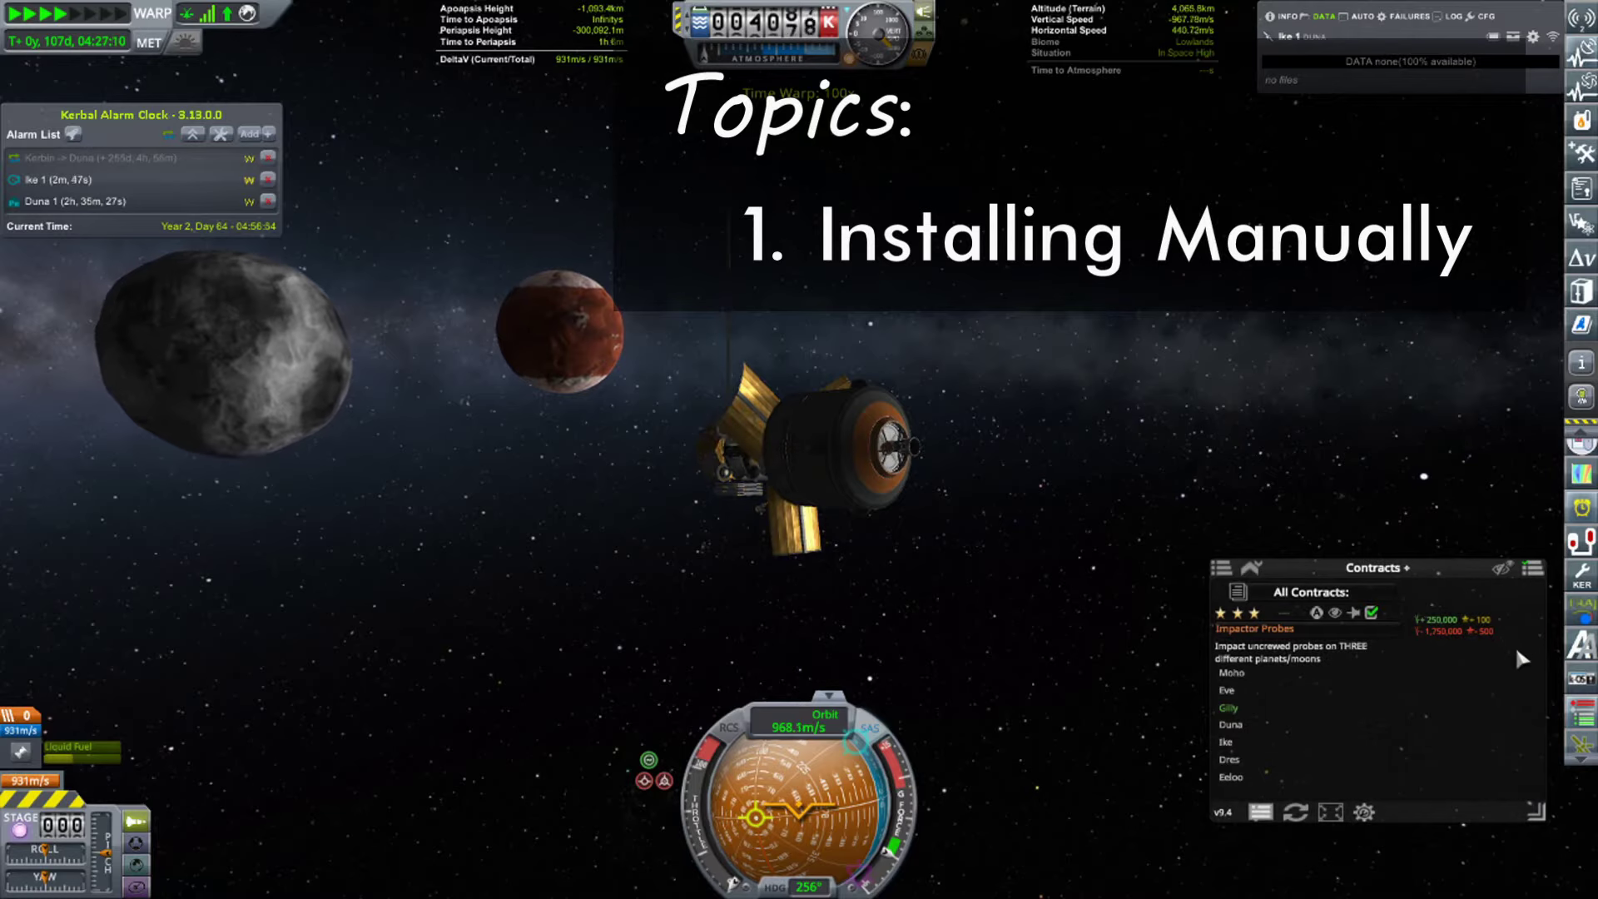
{"action": "left_click_drag", "start_coordinate": [138, 122], "coordinate": [1389, 410]}
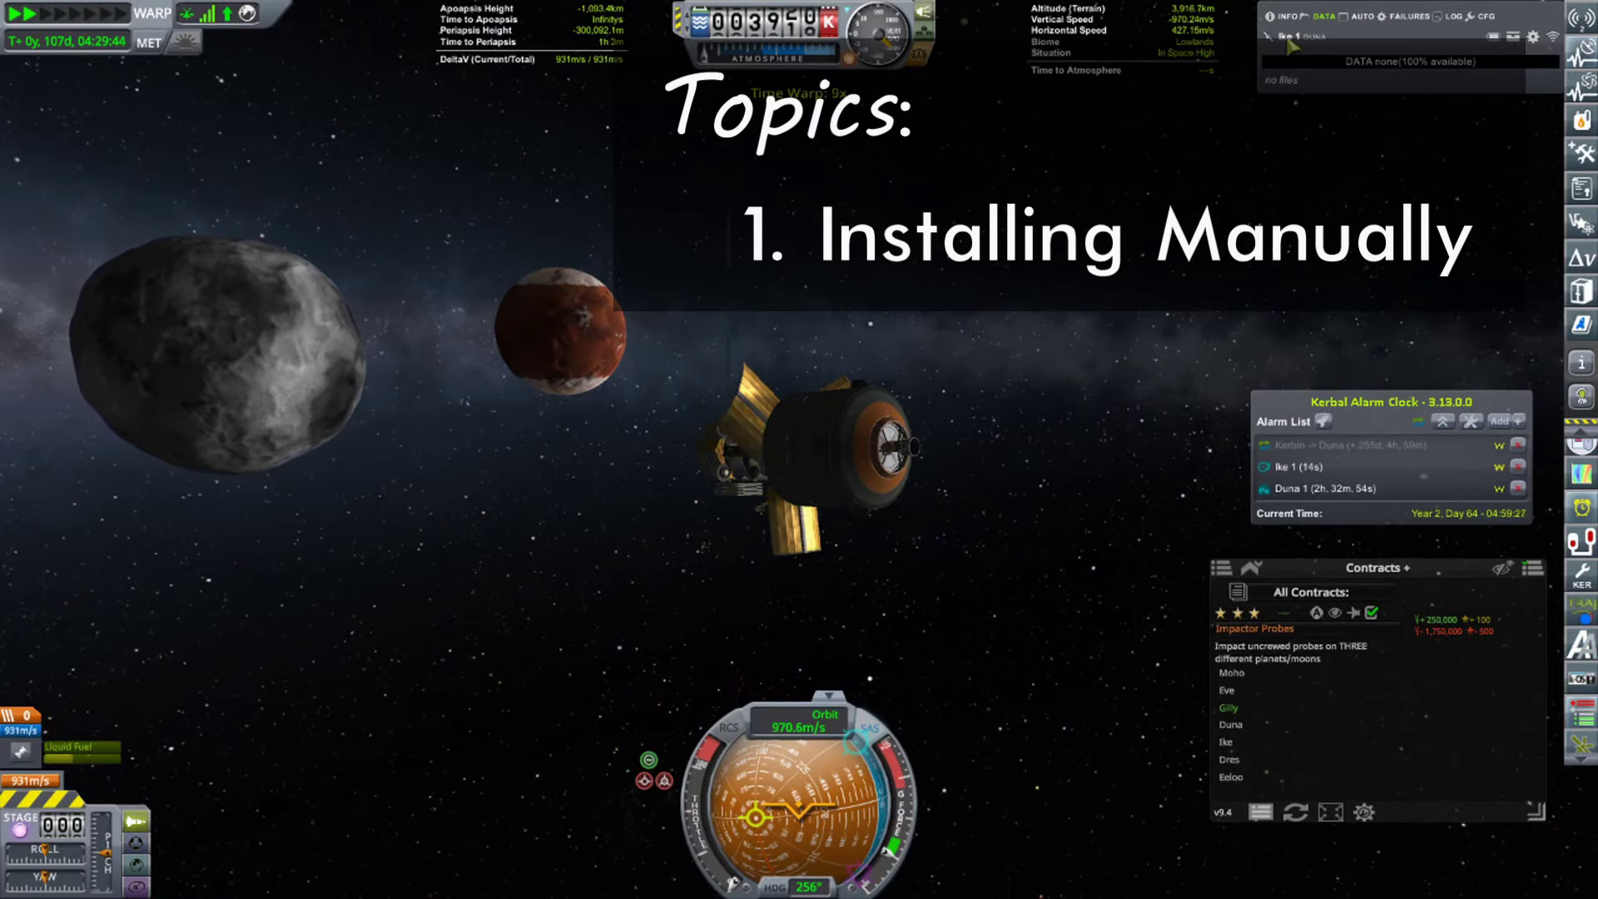
{"action": "left_click", "coordinate": [1287, 36]}
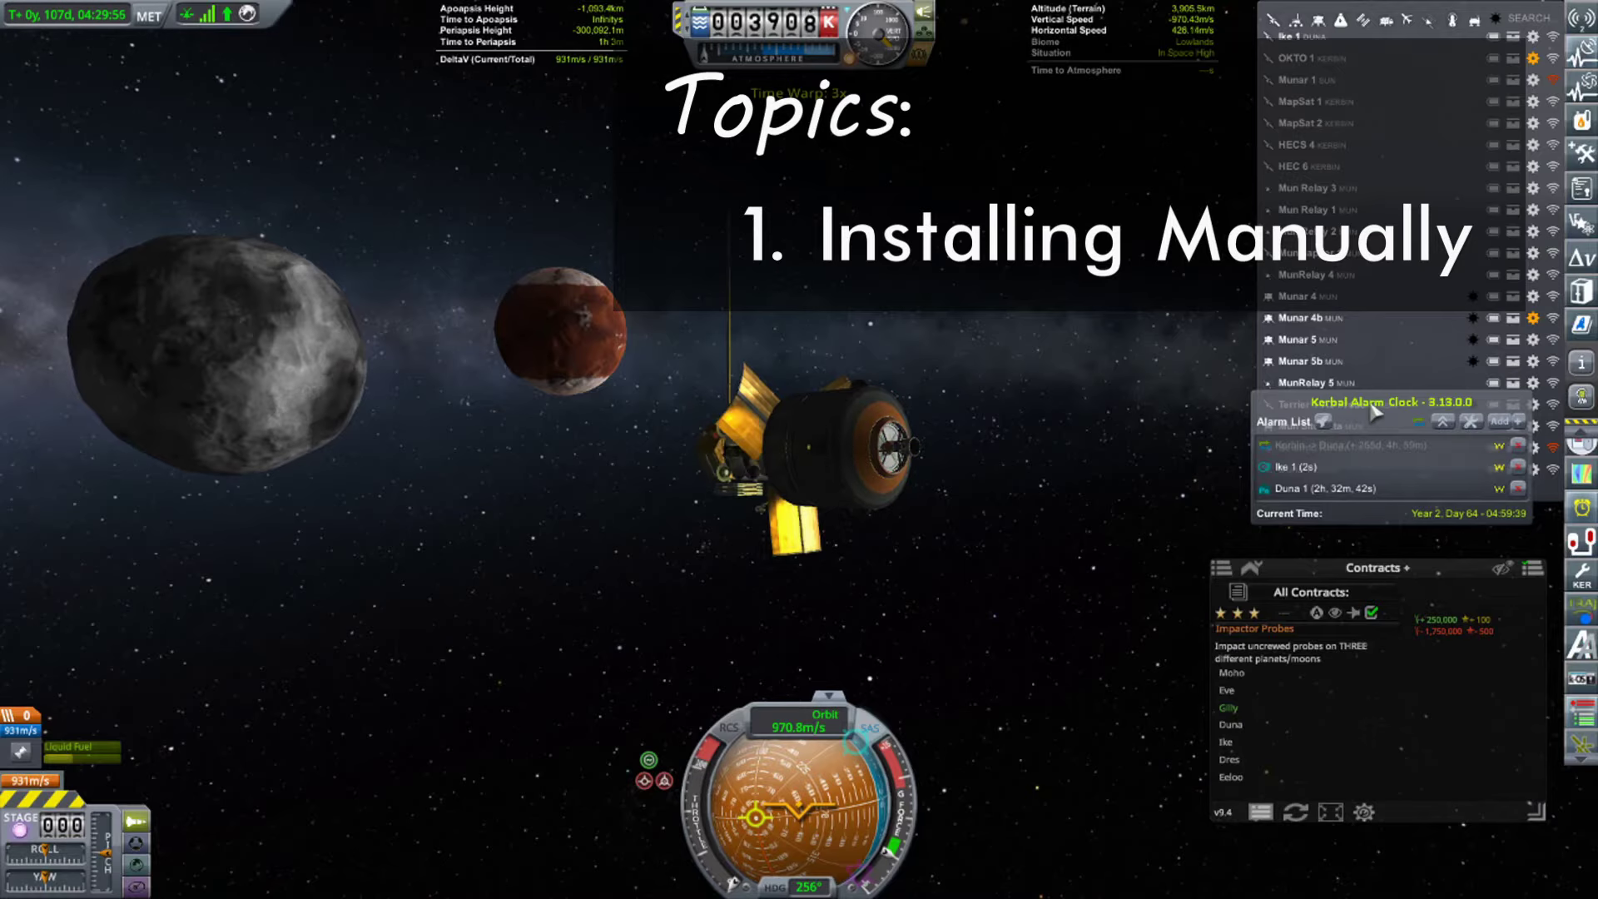
{"action": "left_click_drag", "start_coordinate": [1404, 445], "coordinate": [1101, 819]}
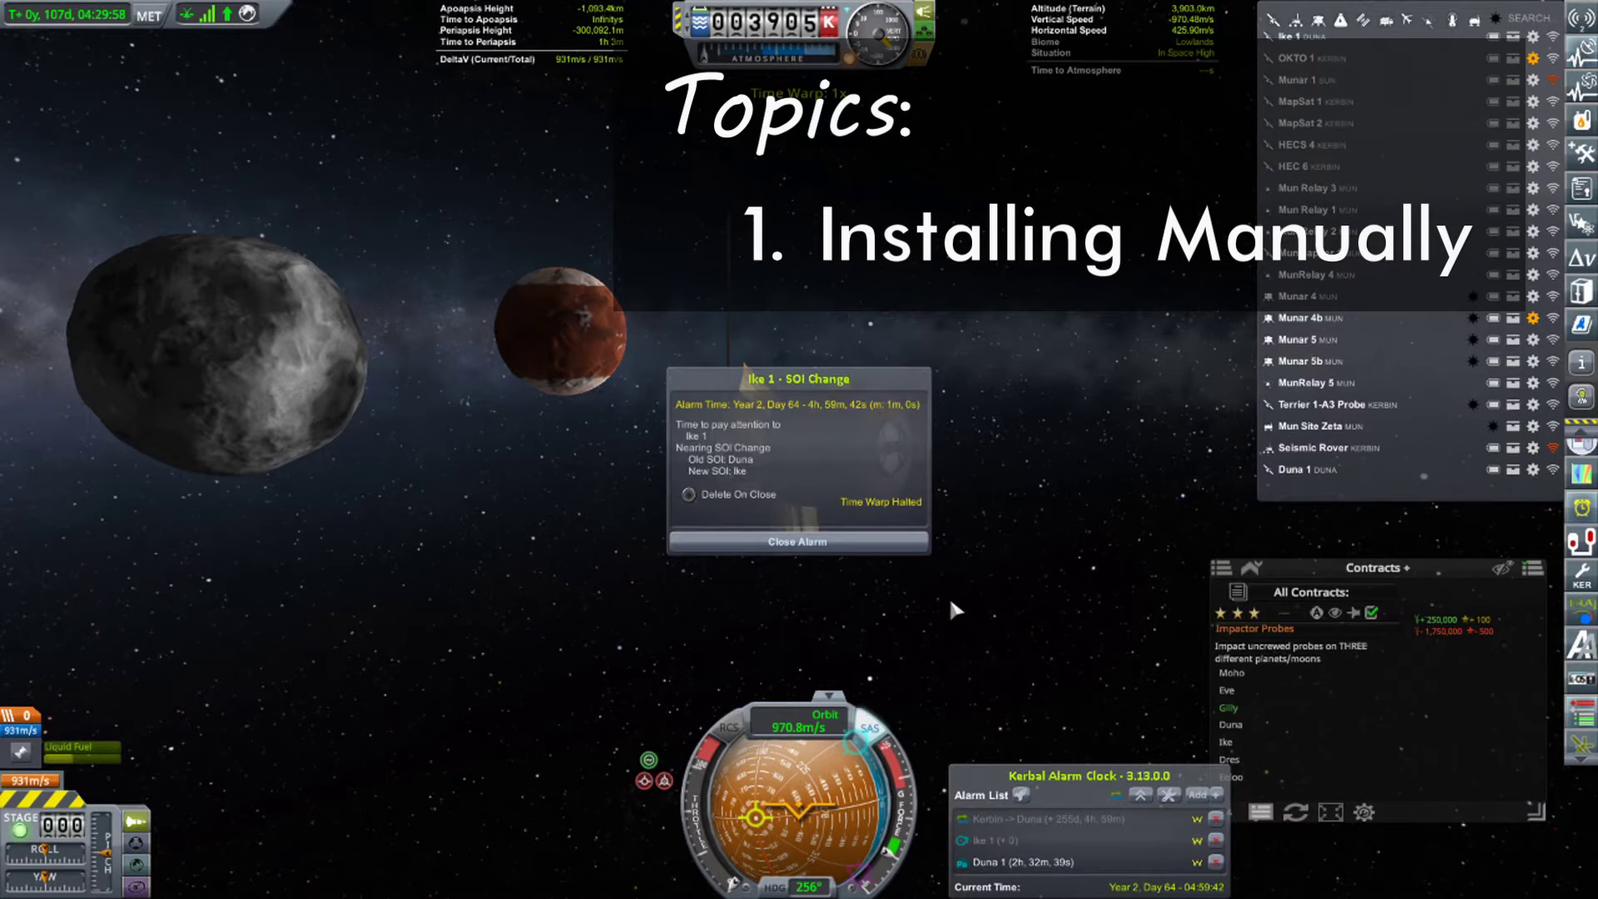
- Dismiss the Ike 1 SOI change alarm and time-warp the probe across into Ike's sphere of influence
{"action": "left_click", "coordinate": [715, 545]}
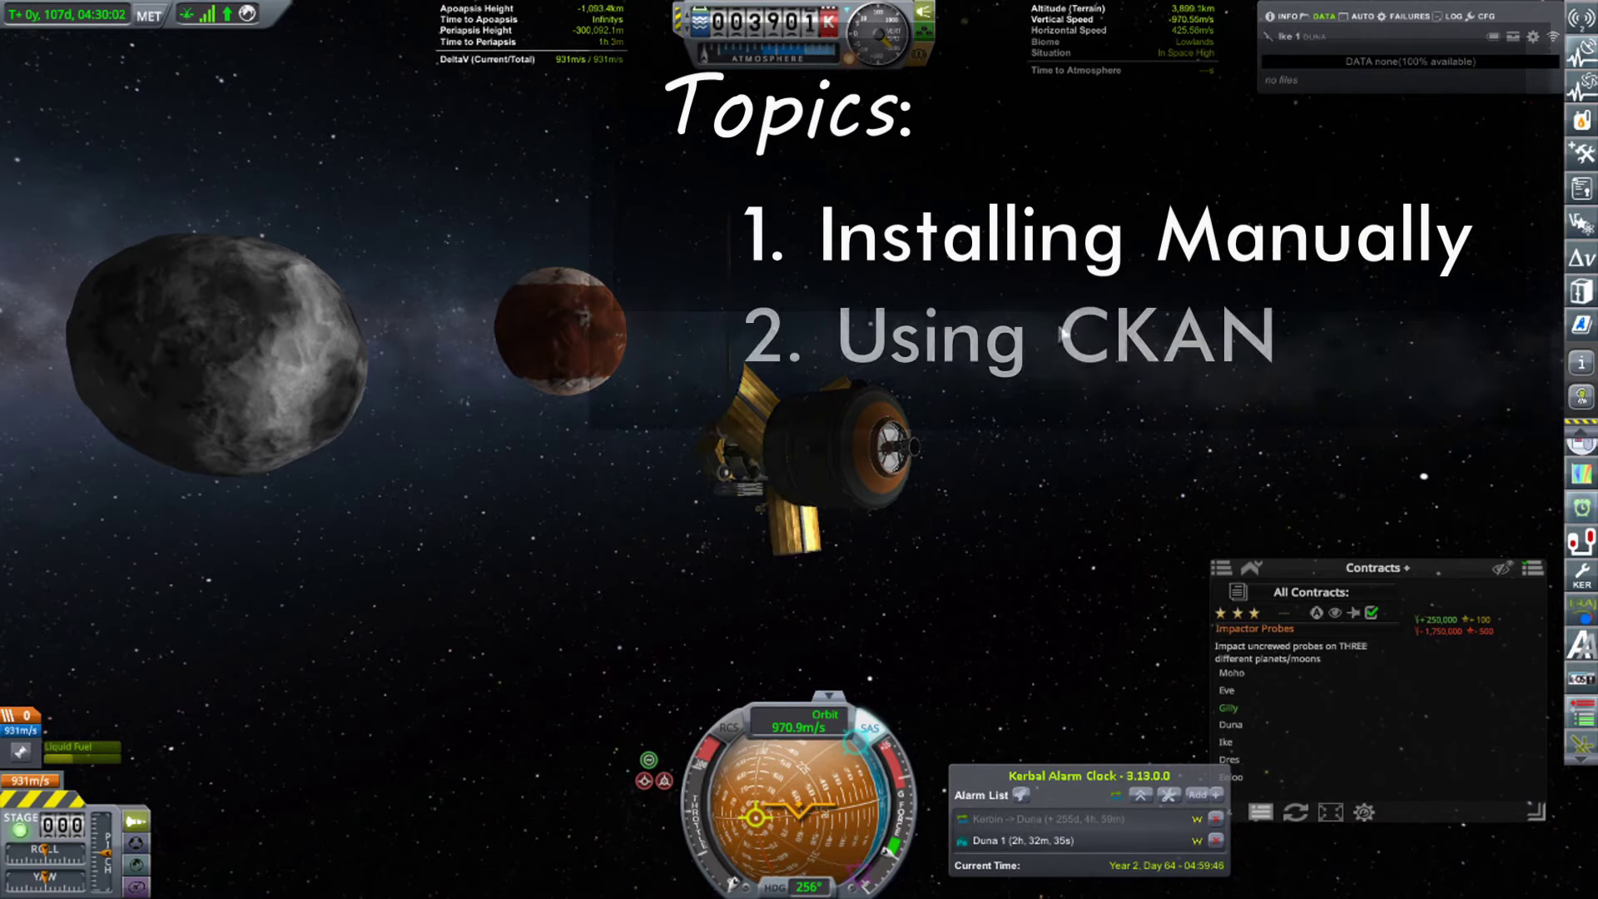
{"action": "key", "text": "period"}
{"action": "key", "text": "period"}
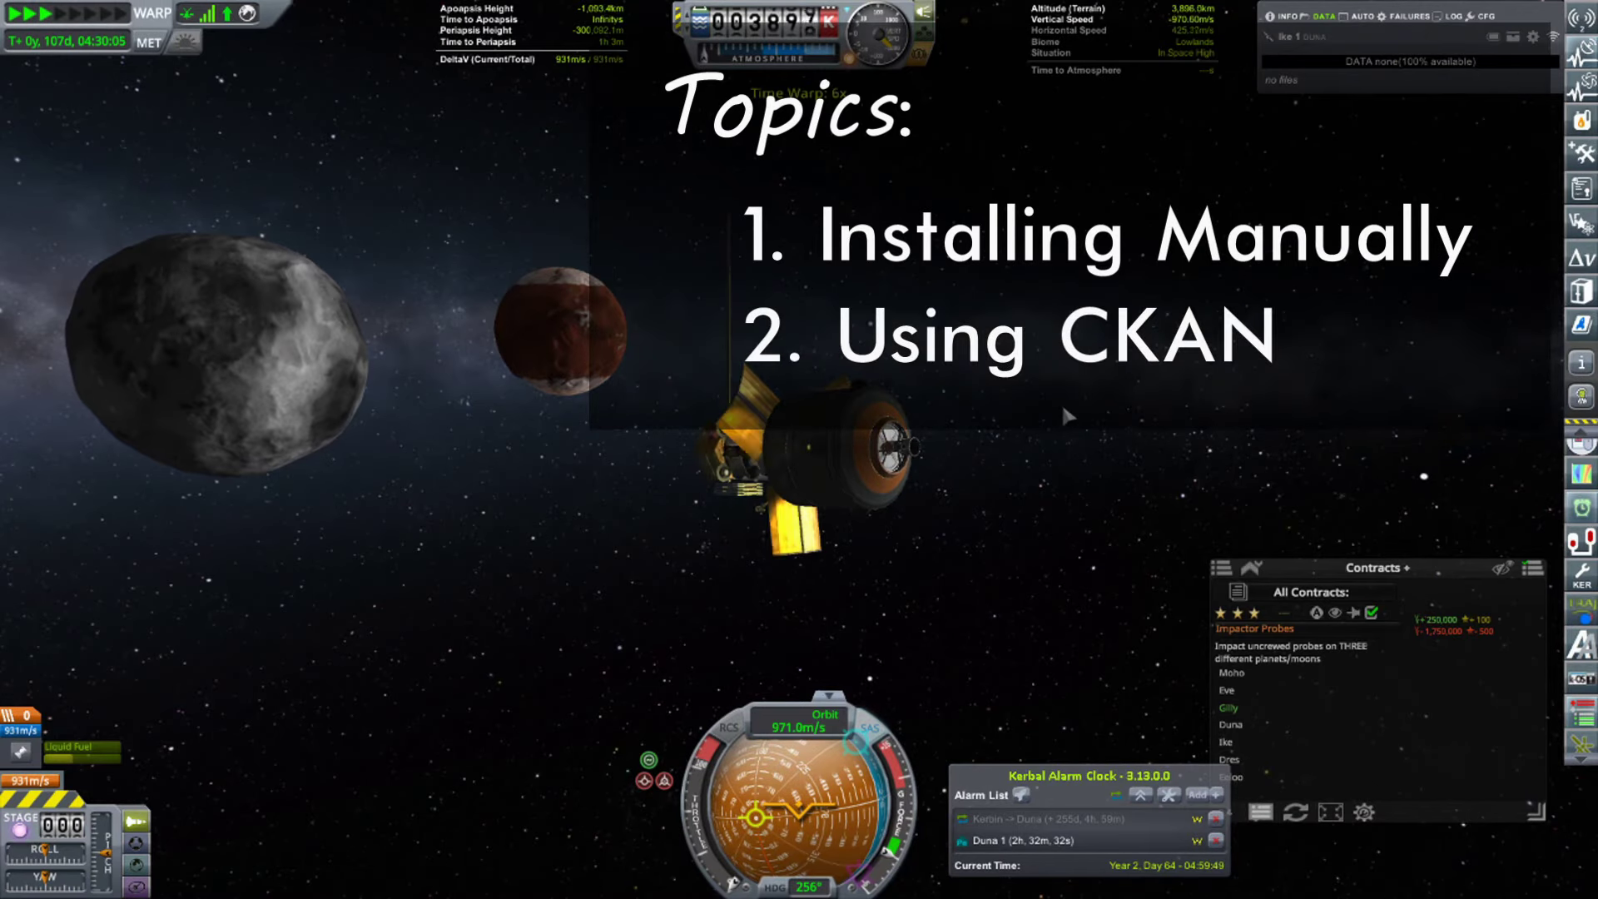
{"action": "key", "text": "period"}
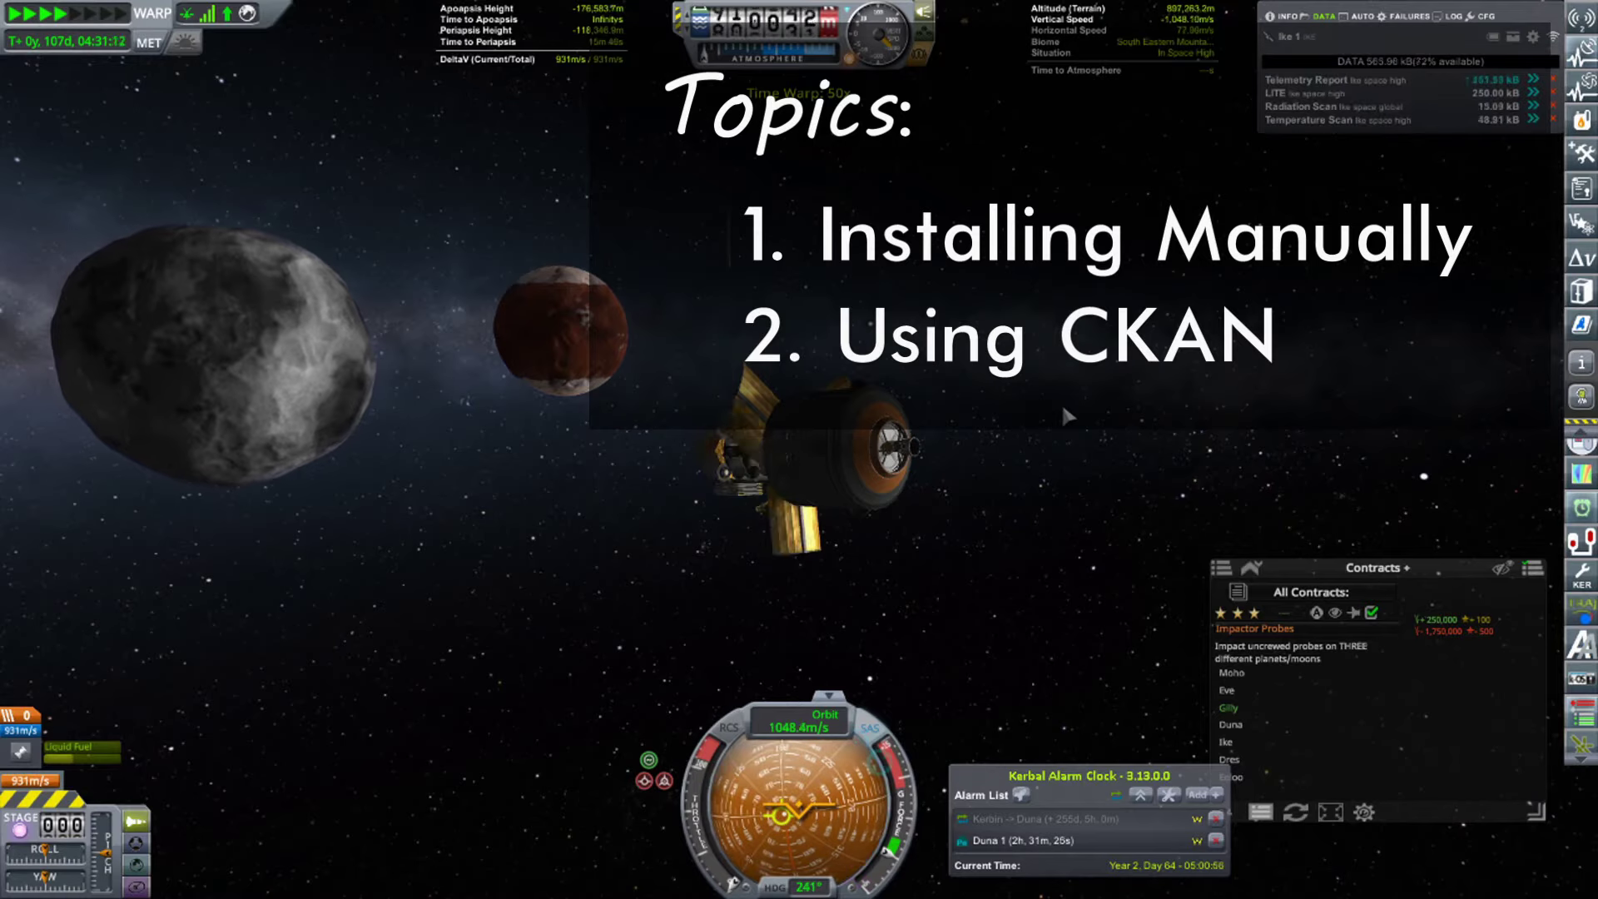
{"action": "key", "text": "slash"}
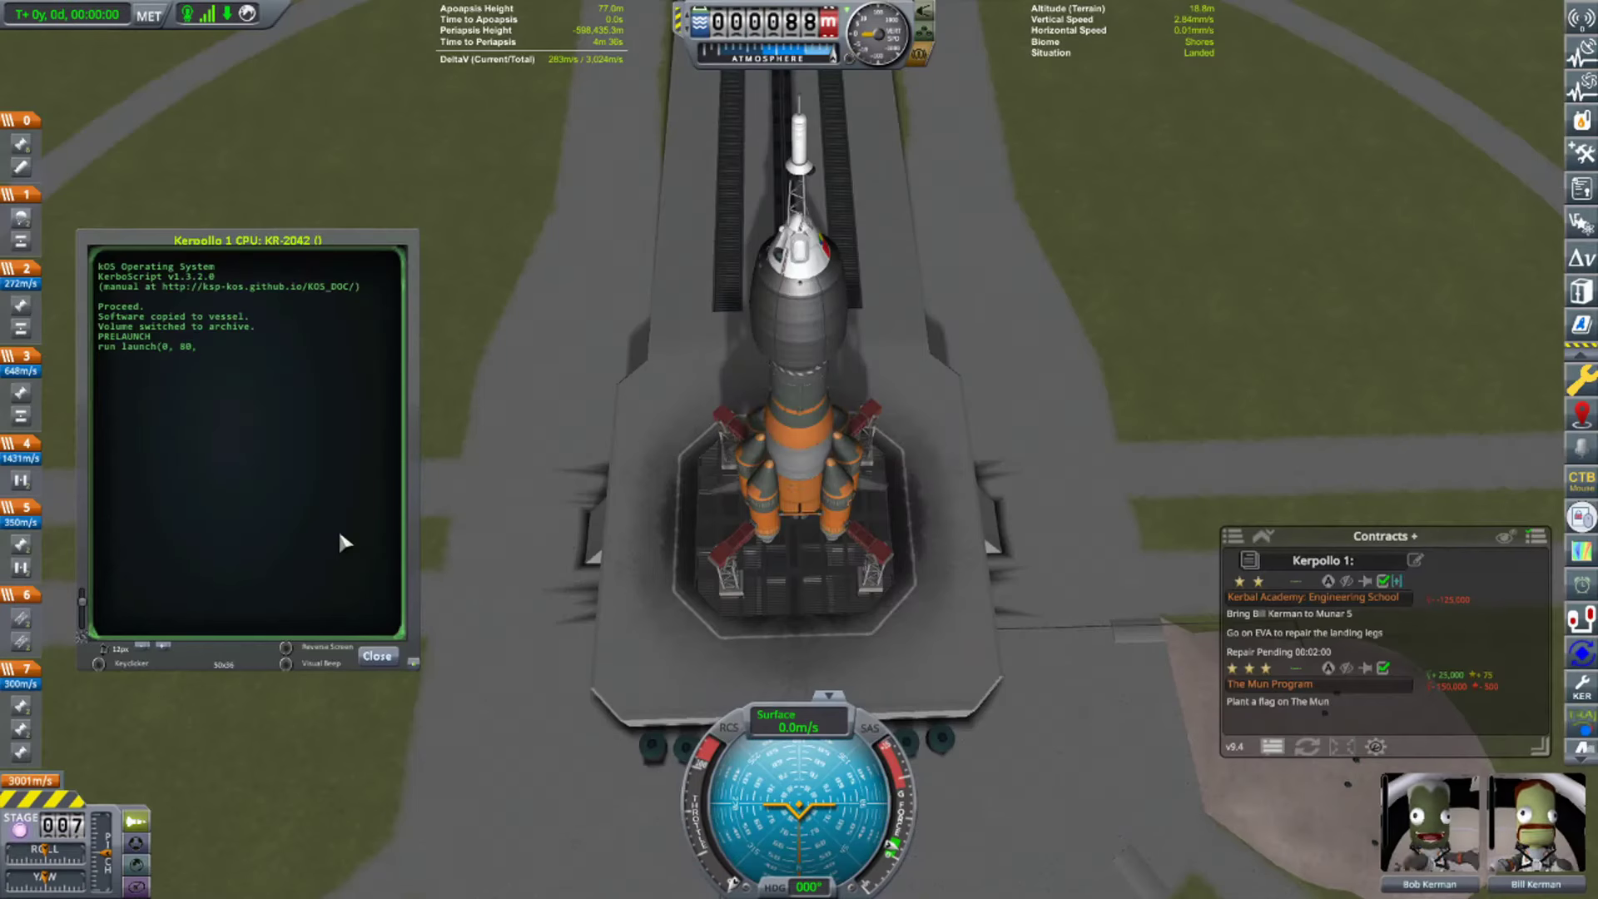
- Complete the kOS terminal command as "run launch(0, 80, n)." and execute it for Kerpollo 1
{"action": "type", "text": "n)."}
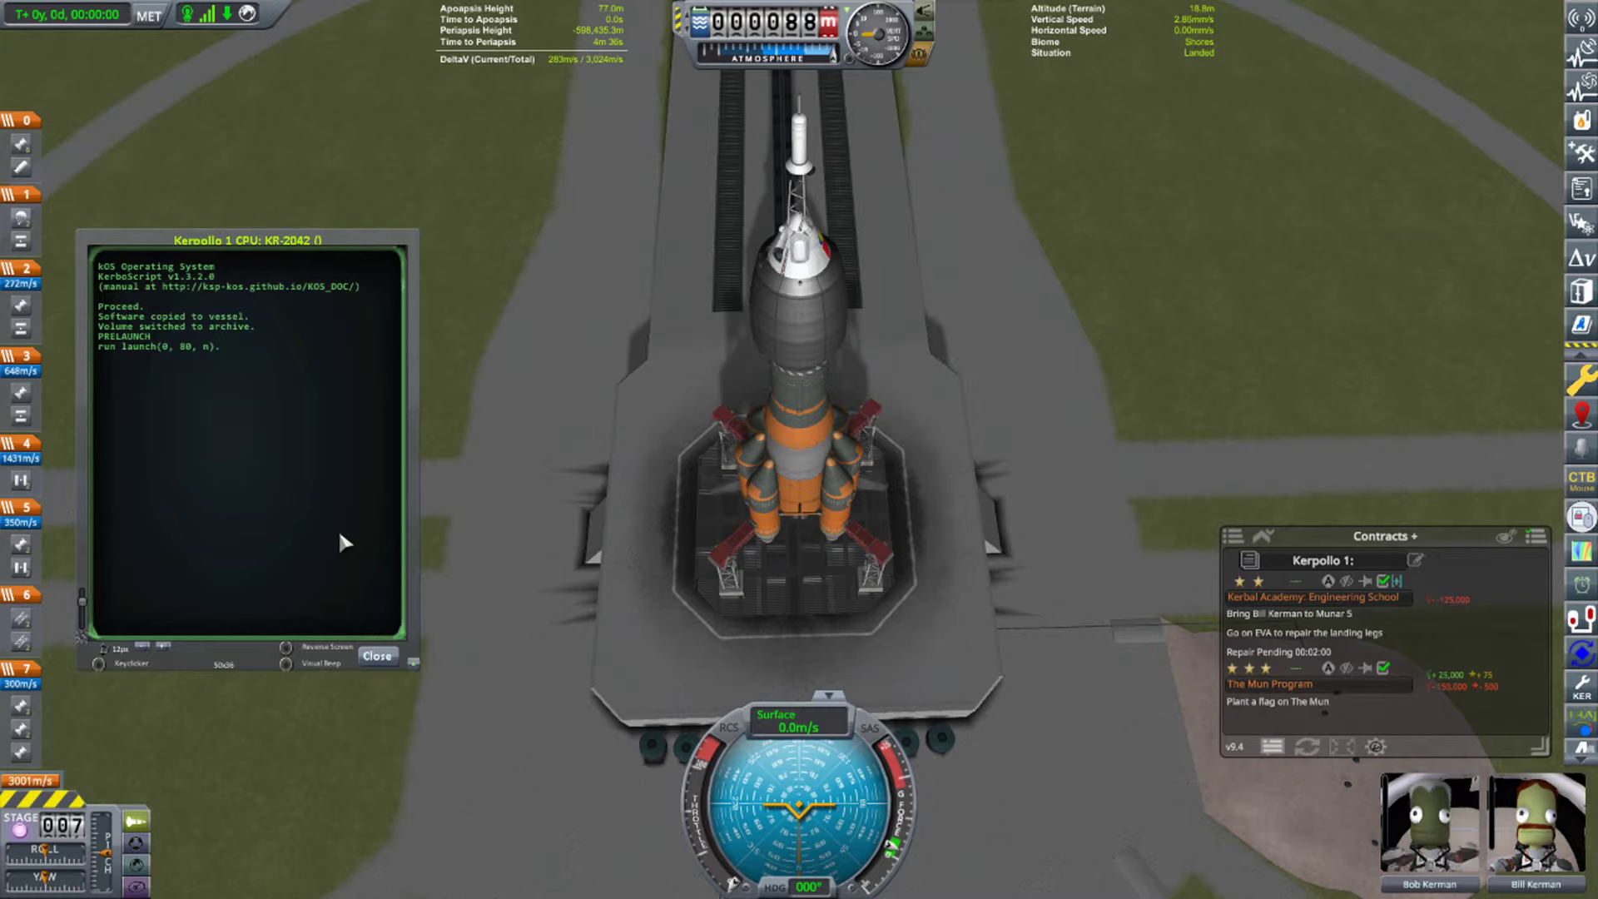
{"action": "key", "text": "Return"}
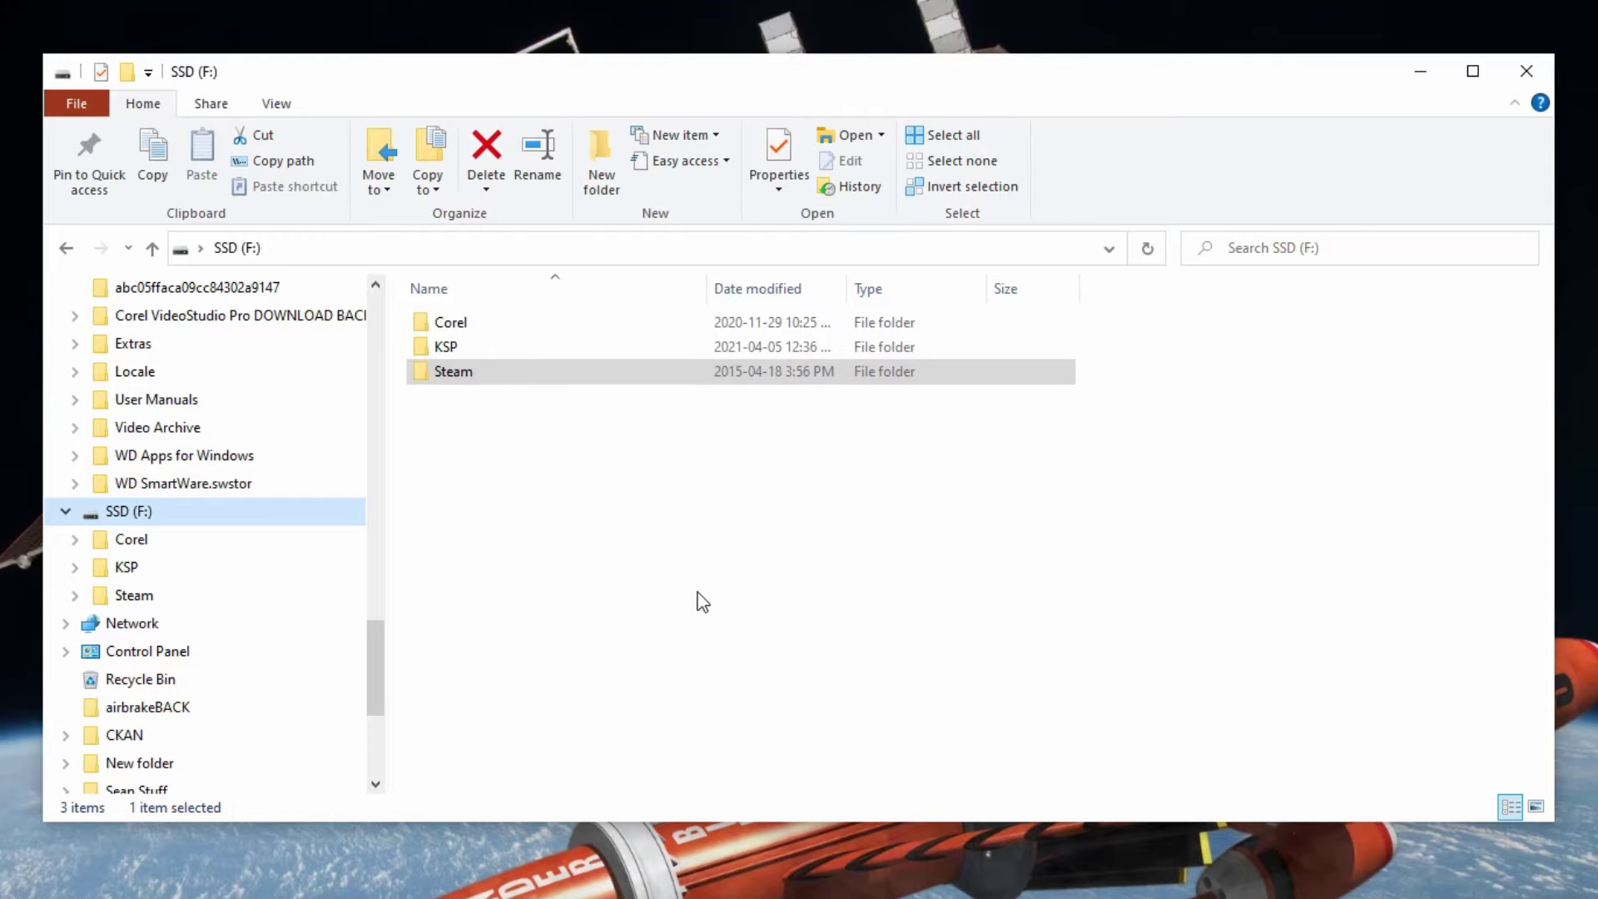
- In File Explorer, copy the Kerbal Space Program folder from Steam\SteamApps\common into the KSP folder on SSD (F:)
{"action": "left_click", "coordinate": [75, 597]}
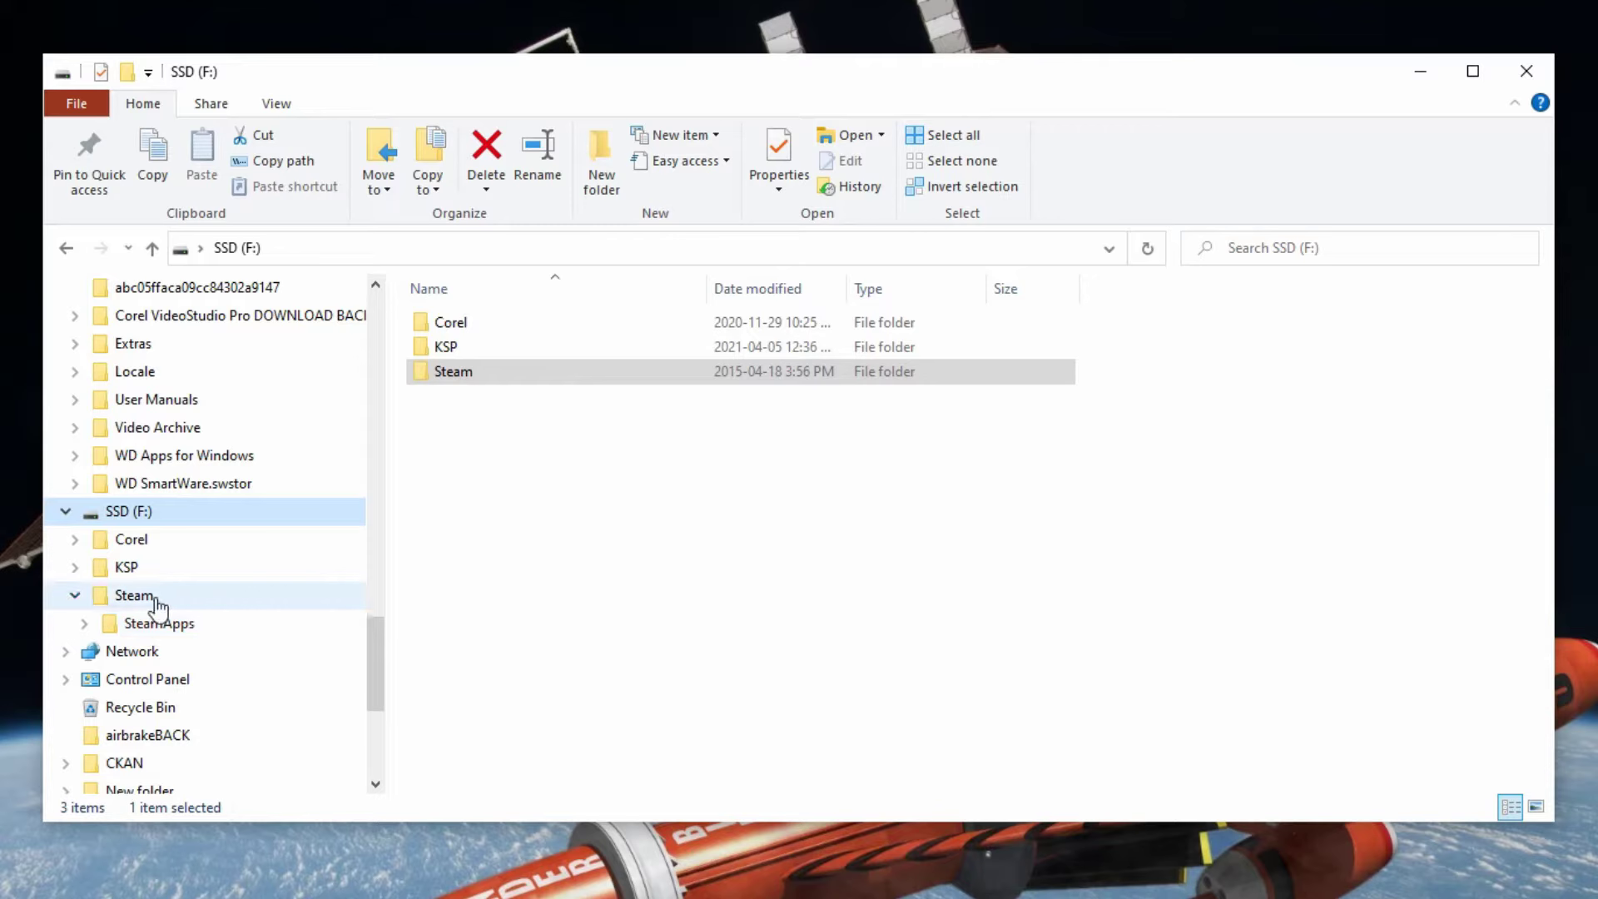
{"action": "left_click", "coordinate": [87, 625]}
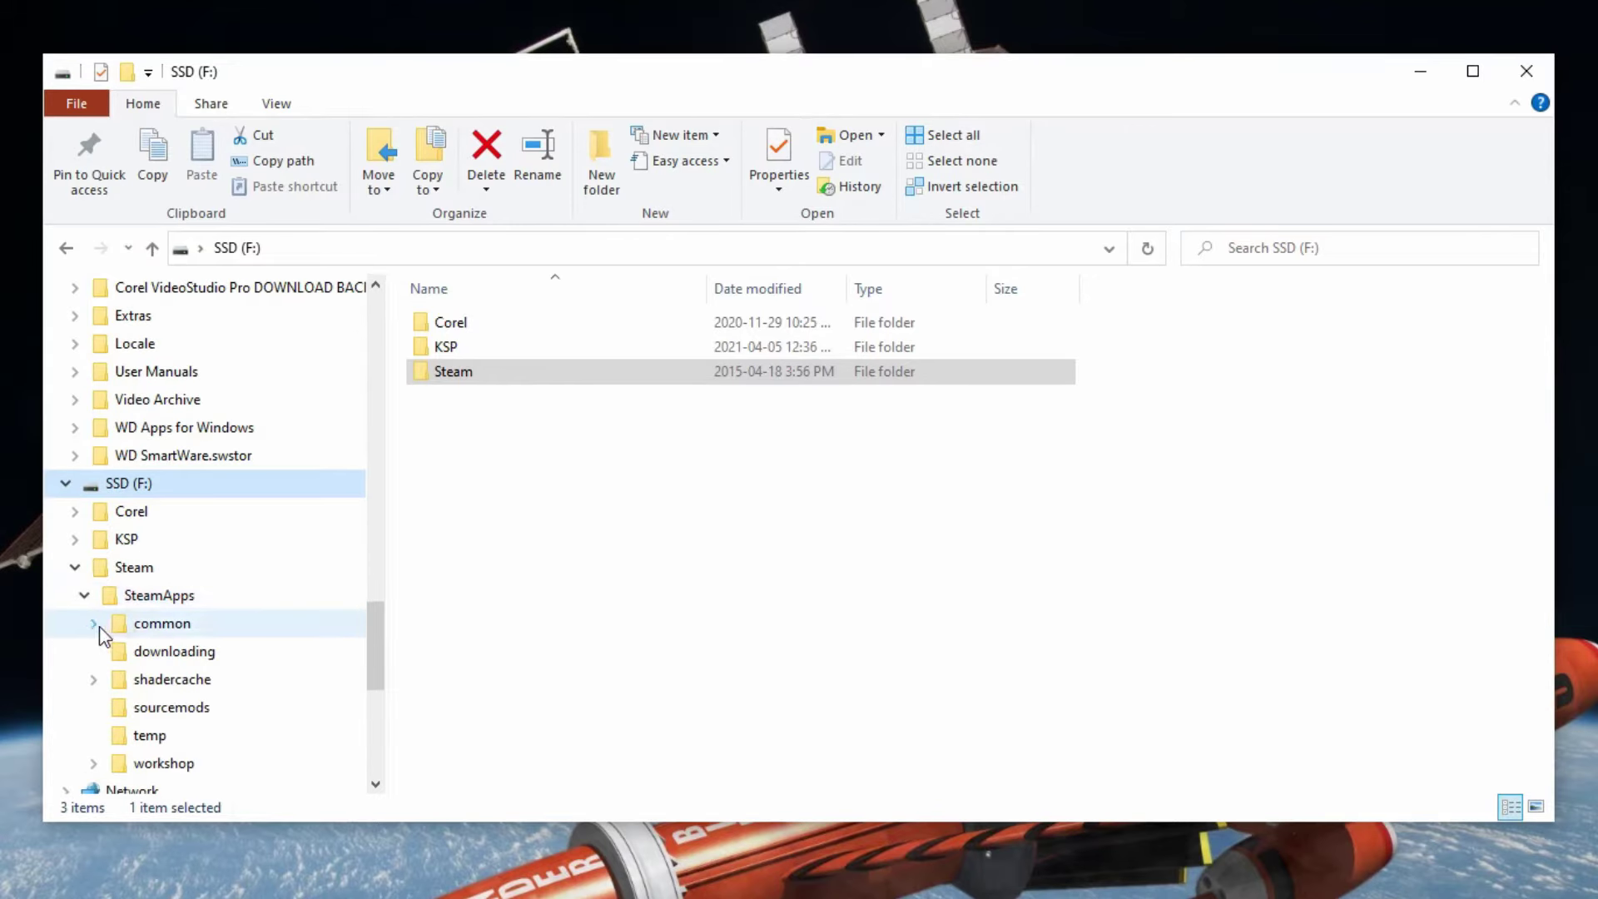
{"action": "left_click", "coordinate": [95, 626]}
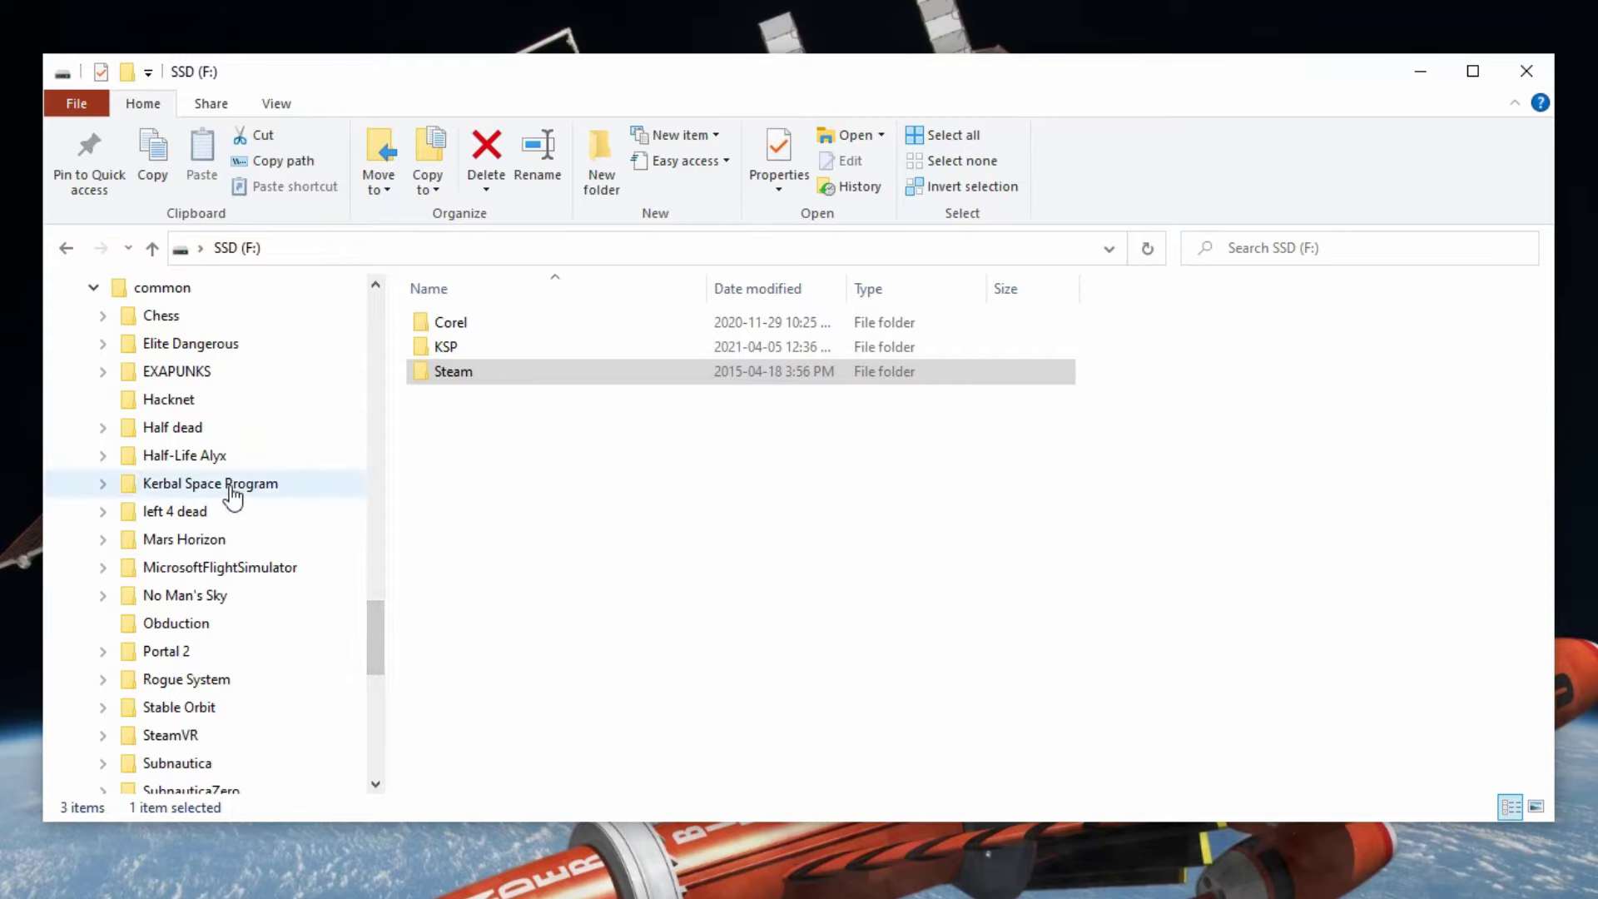
{"action": "left_click_drag", "start_coordinate": [269, 491], "coordinate": [518, 344]}
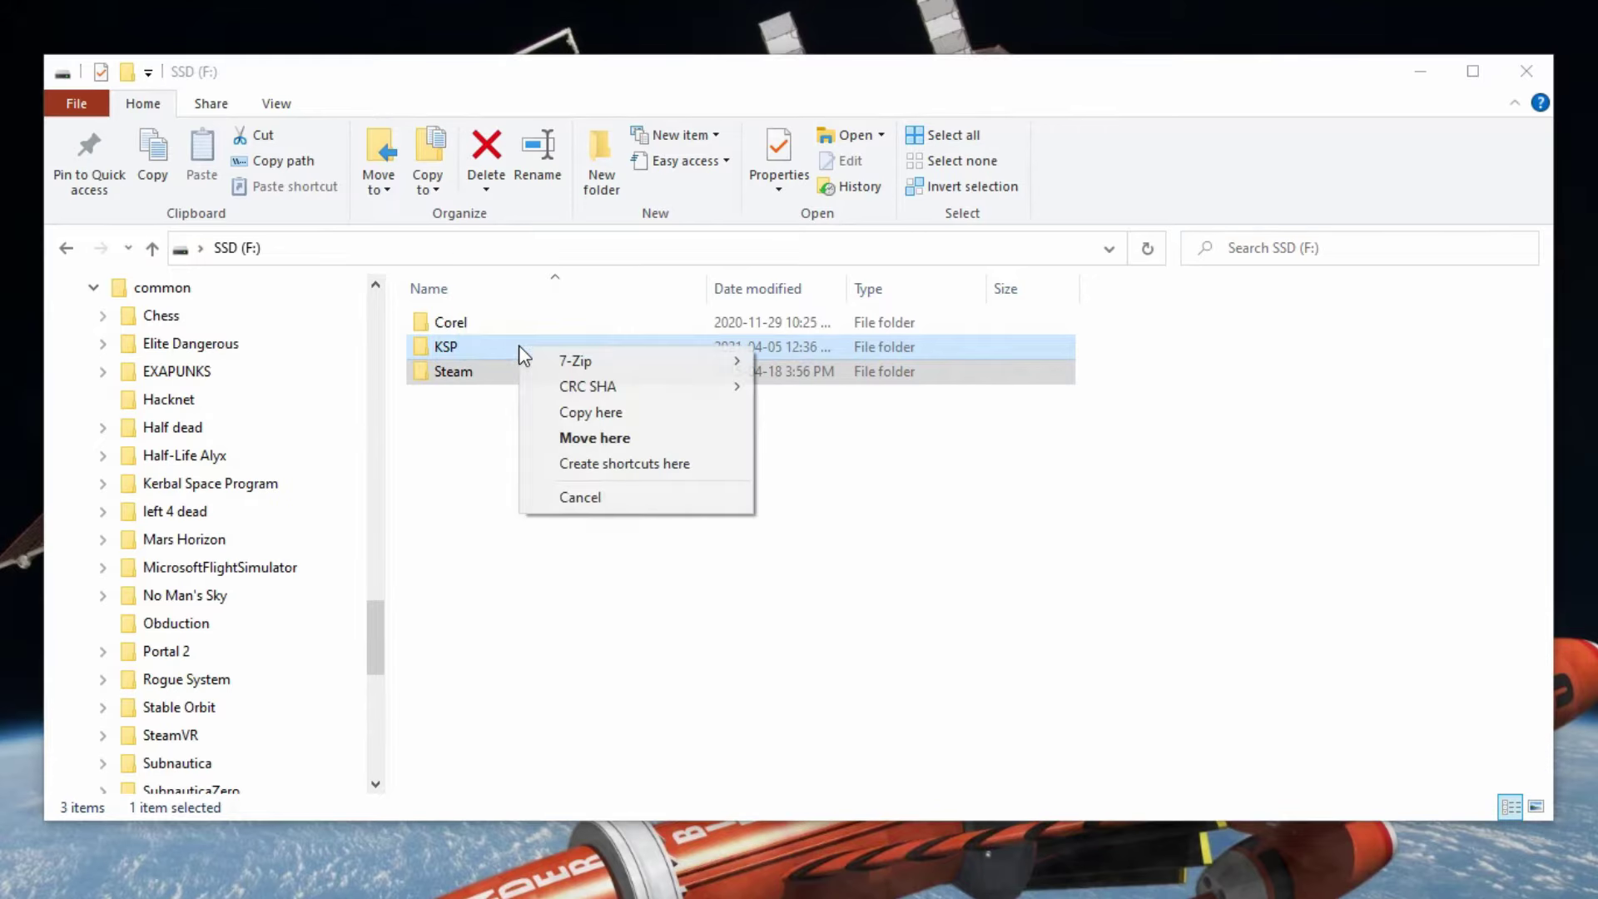
{"action": "left_click", "coordinate": [614, 413]}
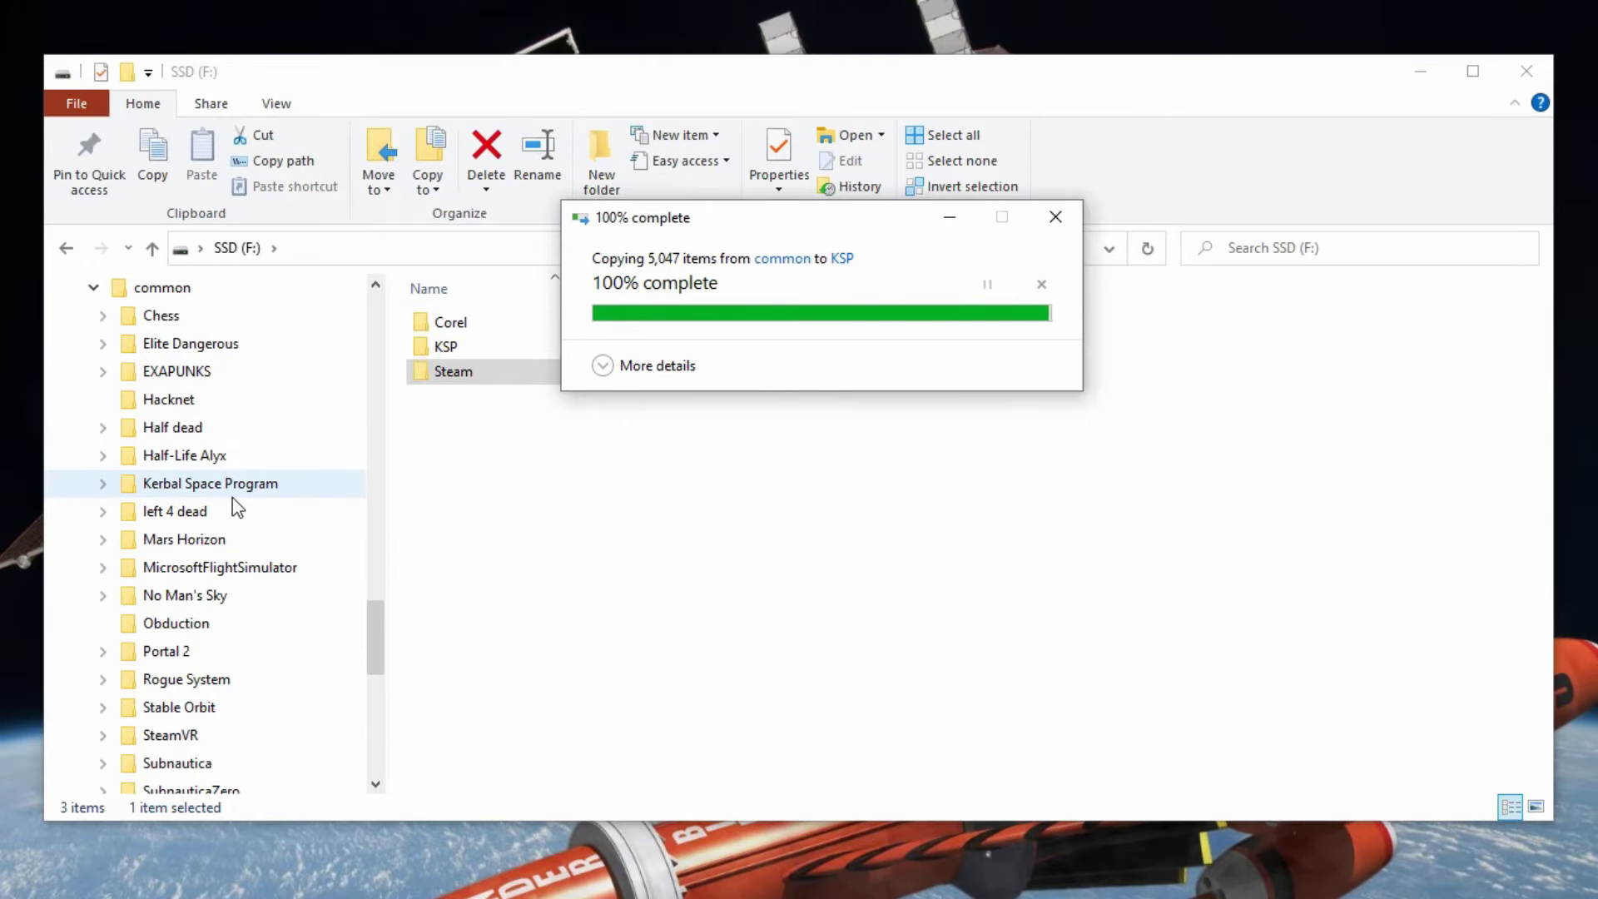
- Open the KSP folder and rename the copied Kerbal Space Program folder as "Kerbal Space Program Video"
{"action": "left_click", "coordinate": [455, 351]}
{"action": "double_click", "coordinate": [455, 351]}
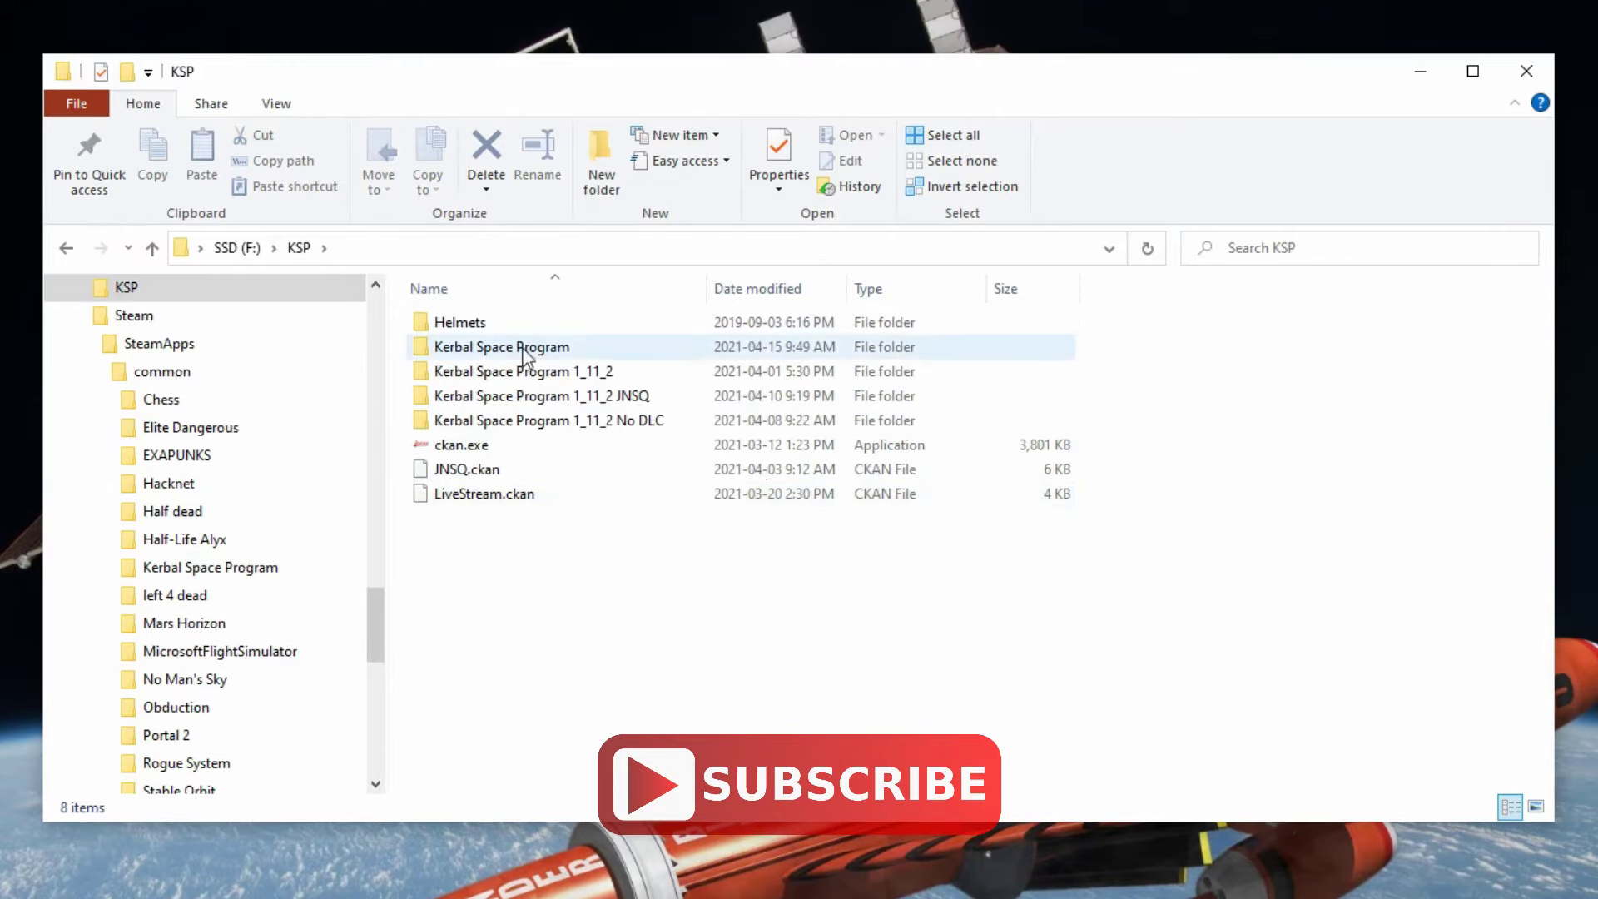
{"action": "mouse_move", "coordinate": [529, 424]}
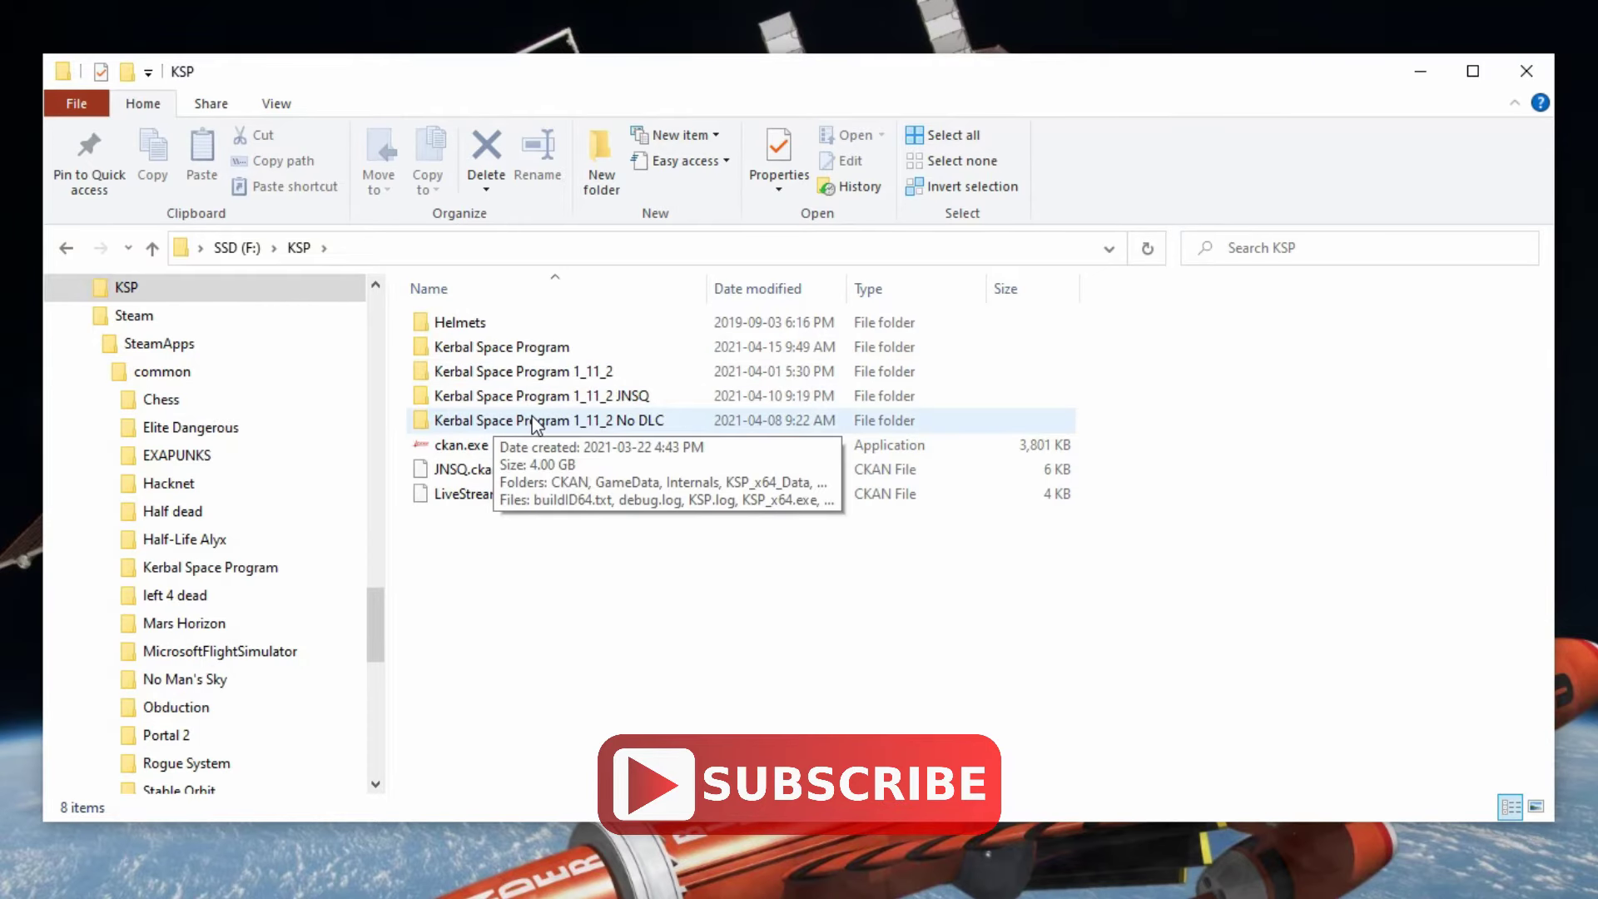
{"action": "left_click", "coordinate": [557, 422]}
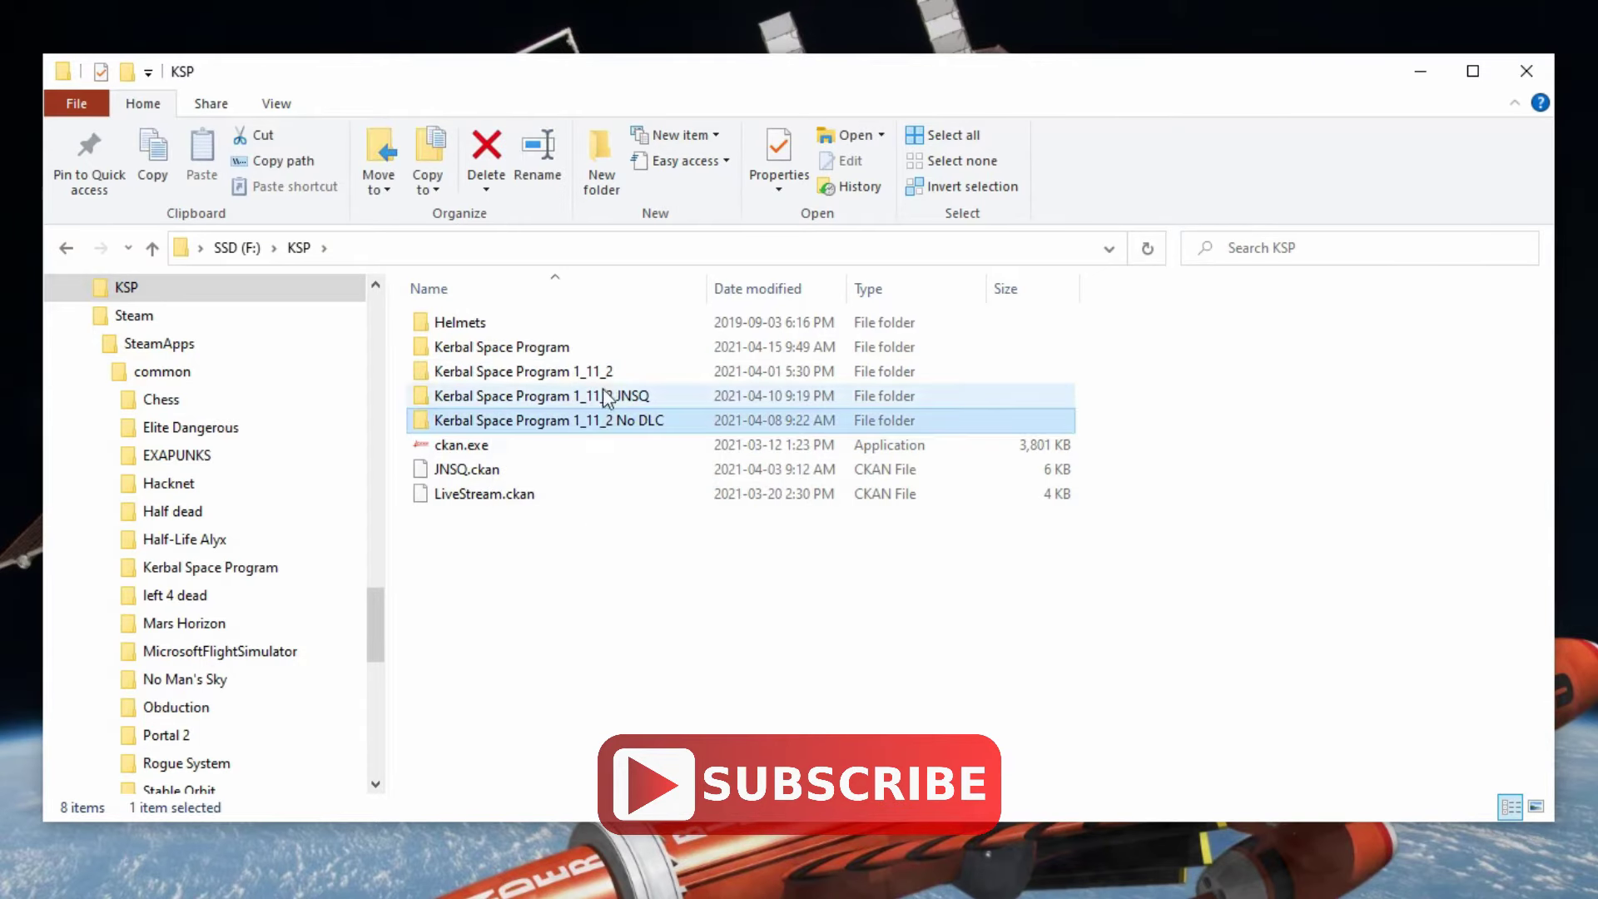
{"action": "right_click", "coordinate": [542, 348]}
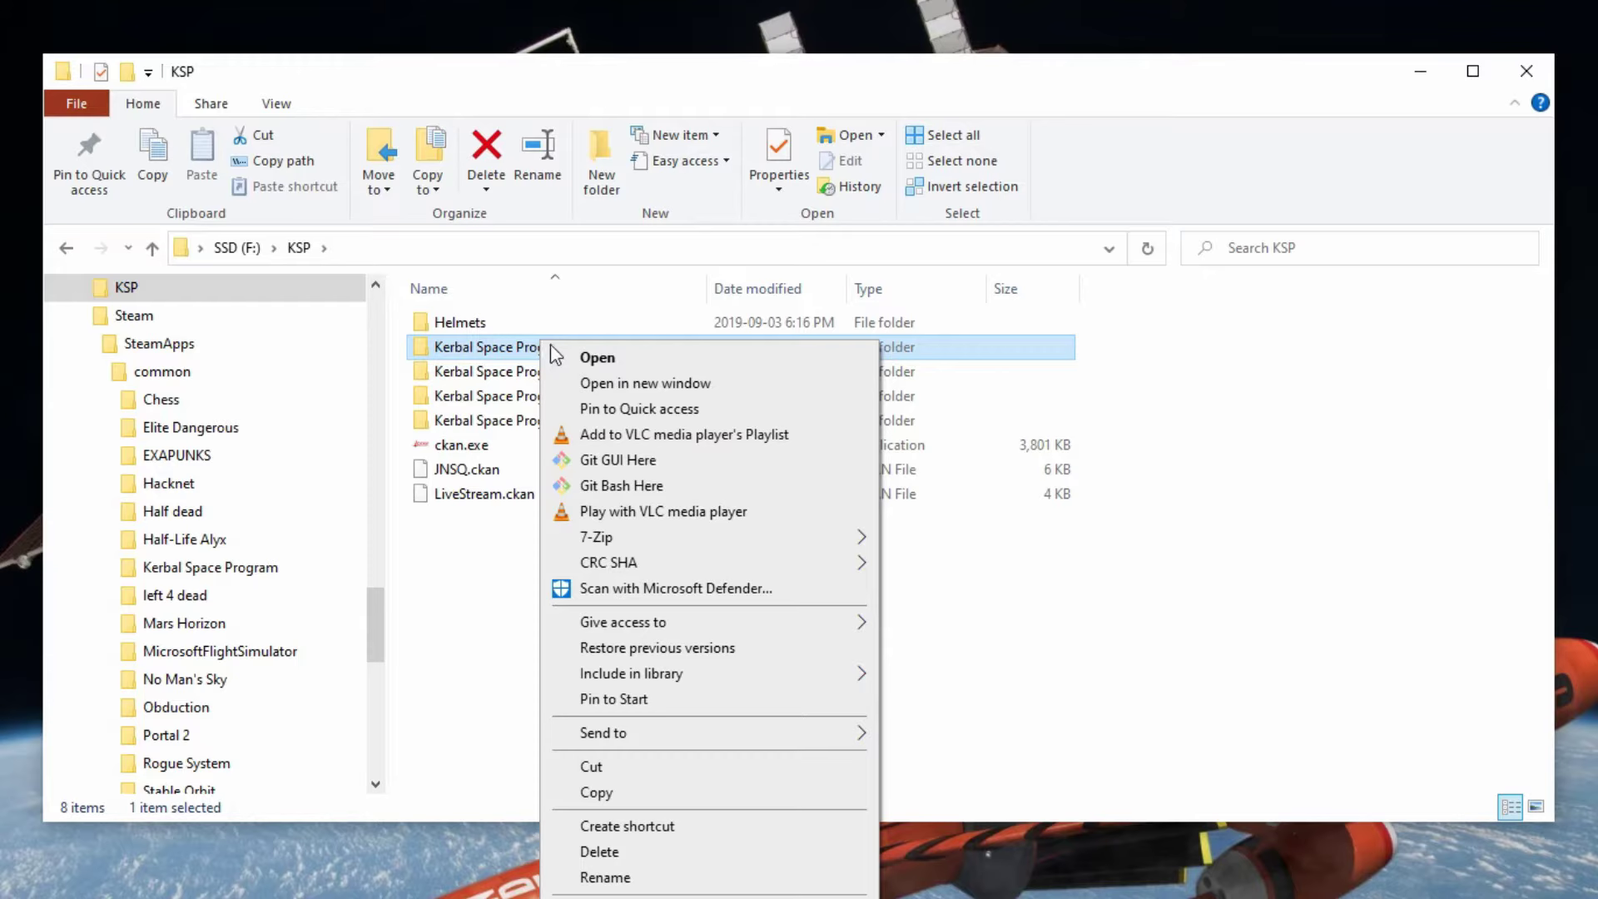
{"action": "left_click", "coordinate": [661, 877]}
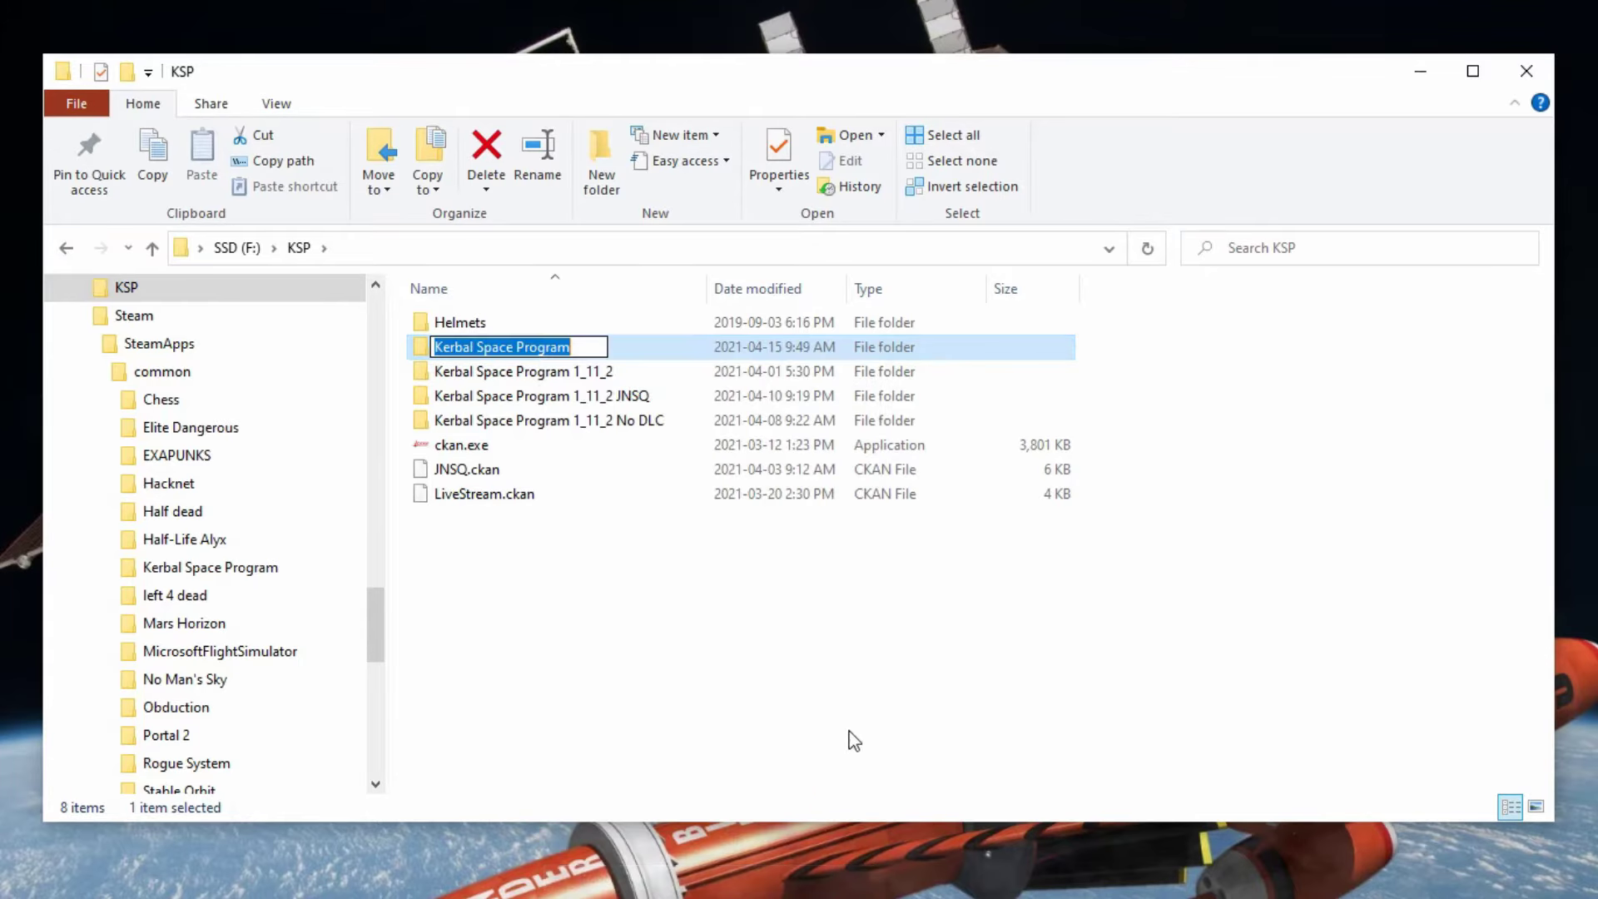
{"action": "left_click", "coordinate": [594, 350]}
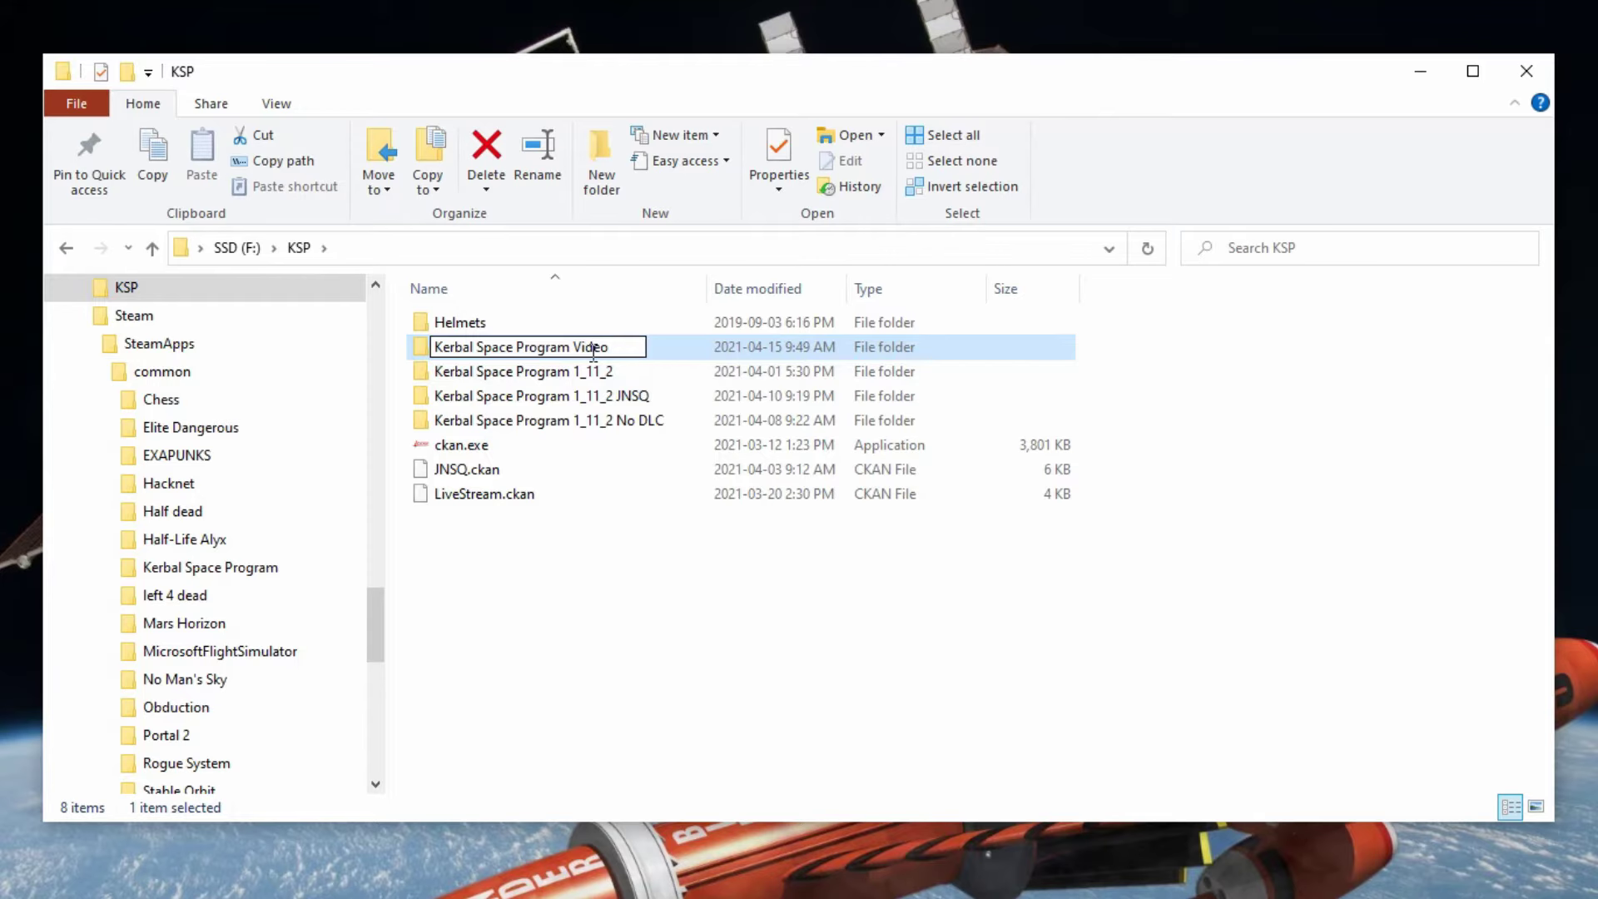
{"action": "key", "text": "Return"}
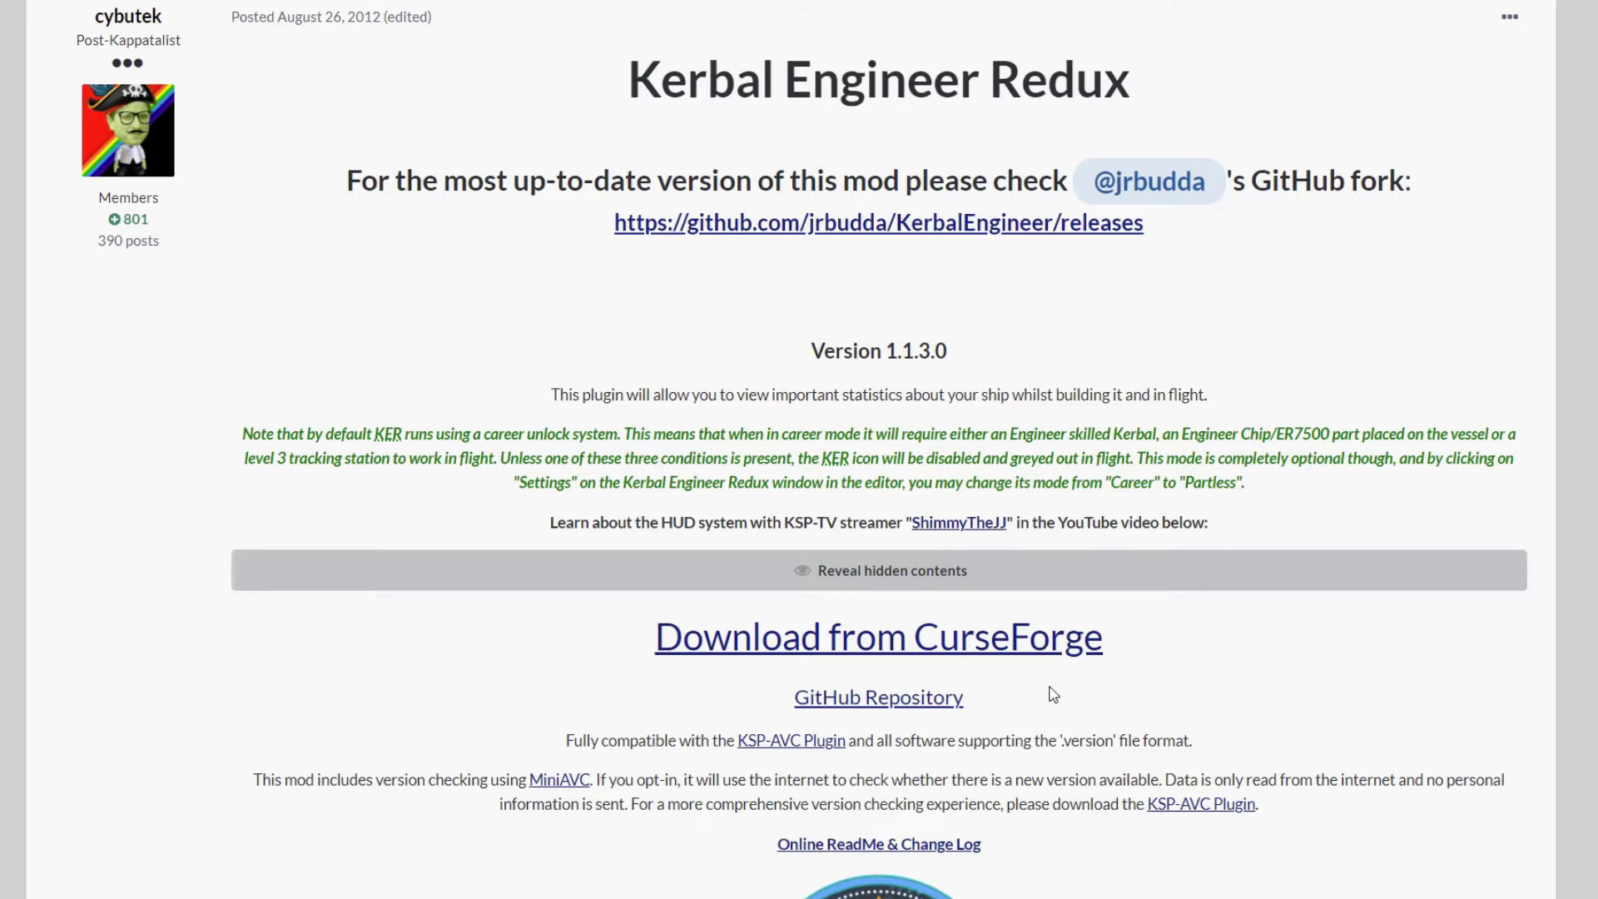
- In the browser, follow the Kerbal Engineer Redux forum post to CurseForge and download the mod
{"action": "left_click", "coordinate": [861, 653]}
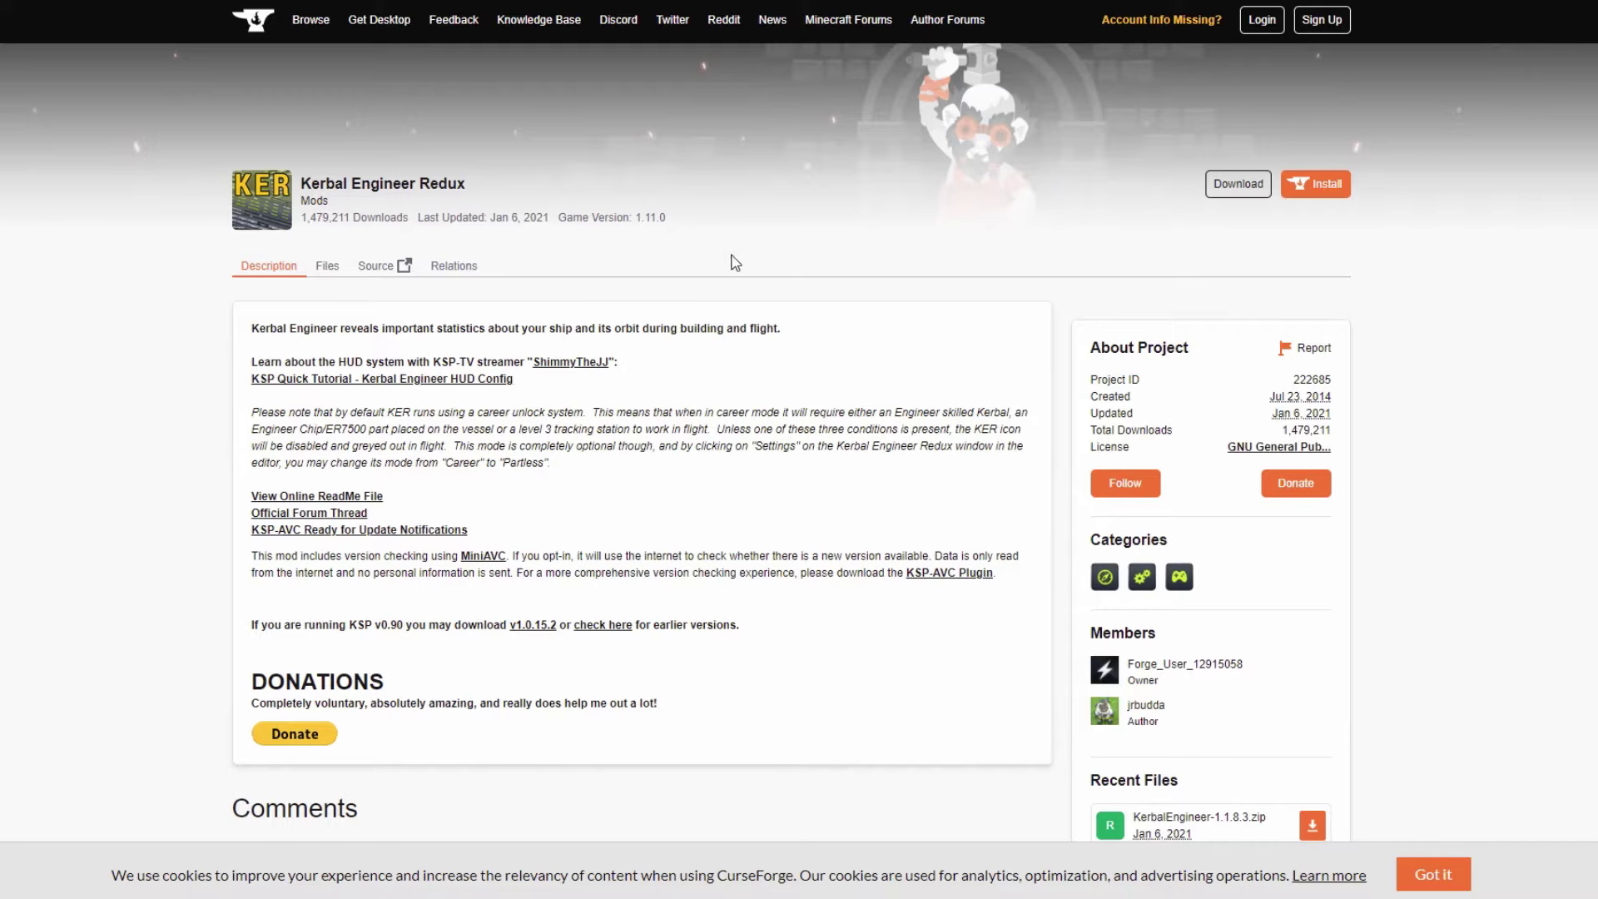
{"action": "left_click", "coordinate": [1222, 193]}
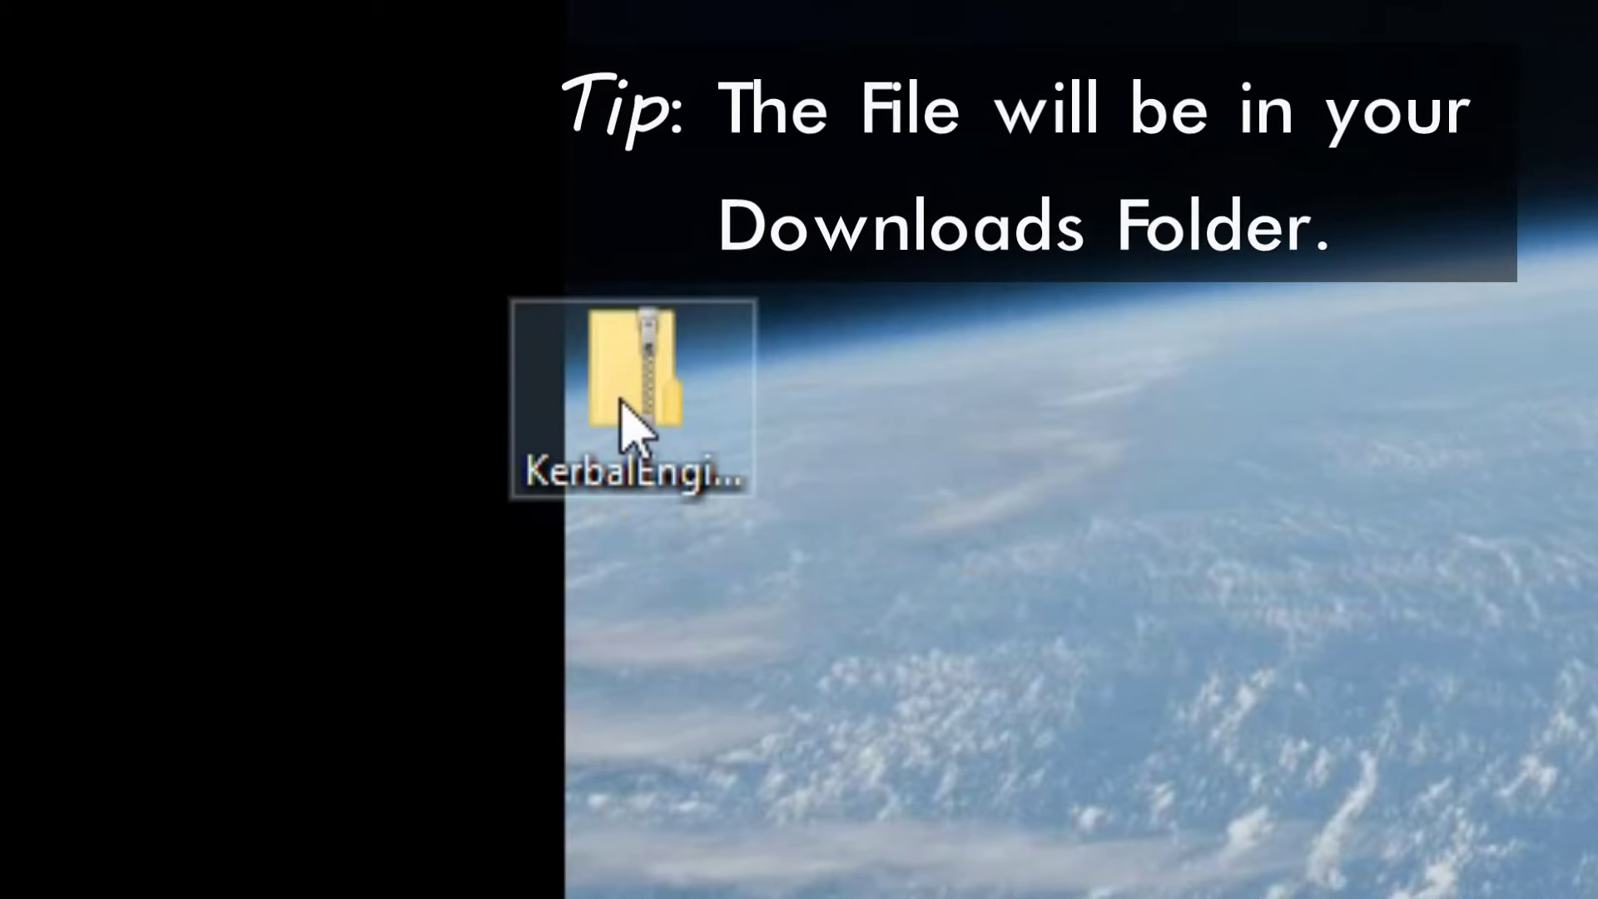
- Open the downloaded KerbalEngineer-1.1.8.3.zip, inspect the contents of its KerbalEngineer folder, and return to the archive's root
{"action": "left_click_drag", "start_coordinate": [621, 400], "coordinate": [717, 377]}
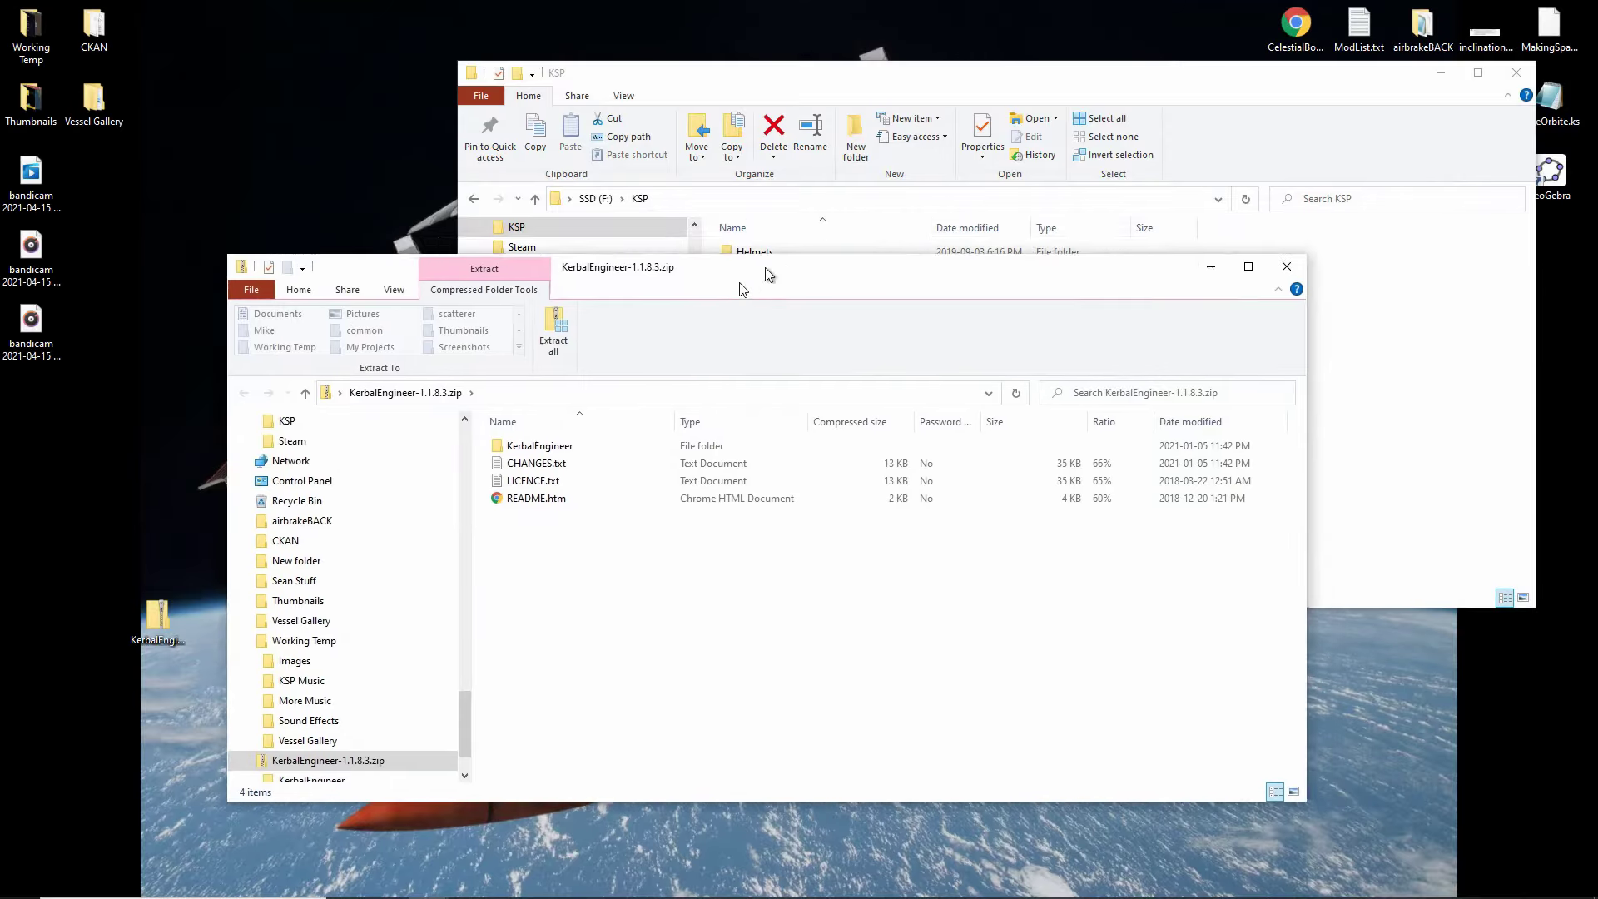
{"action": "left_click_drag", "start_coordinate": [768, 275], "coordinate": [676, 339]}
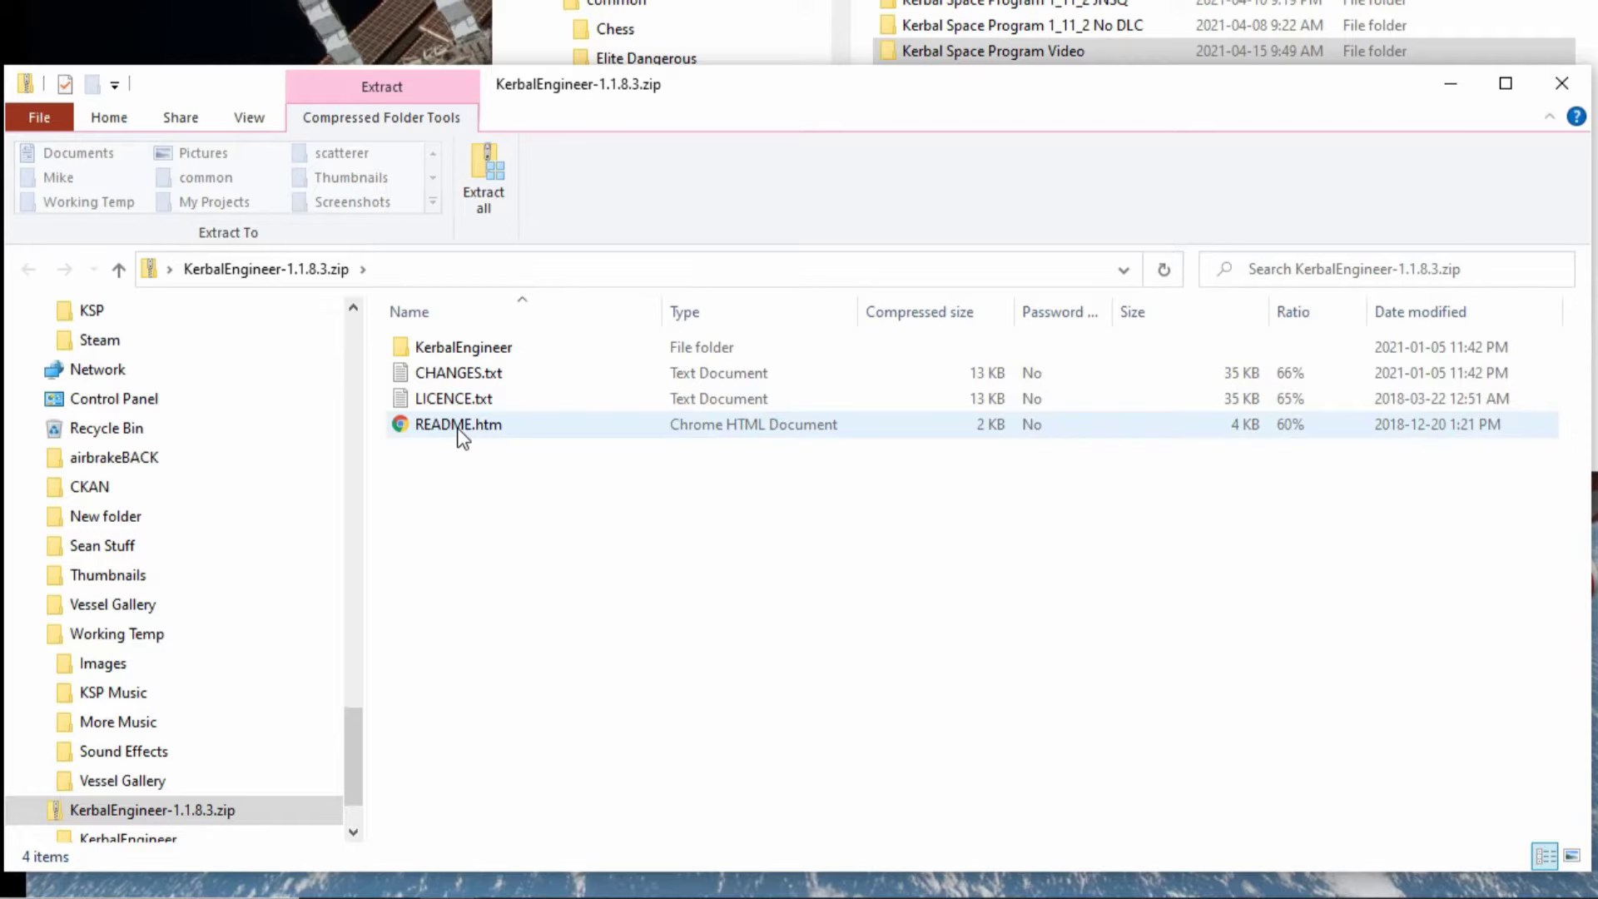
{"action": "double_click", "coordinate": [504, 350]}
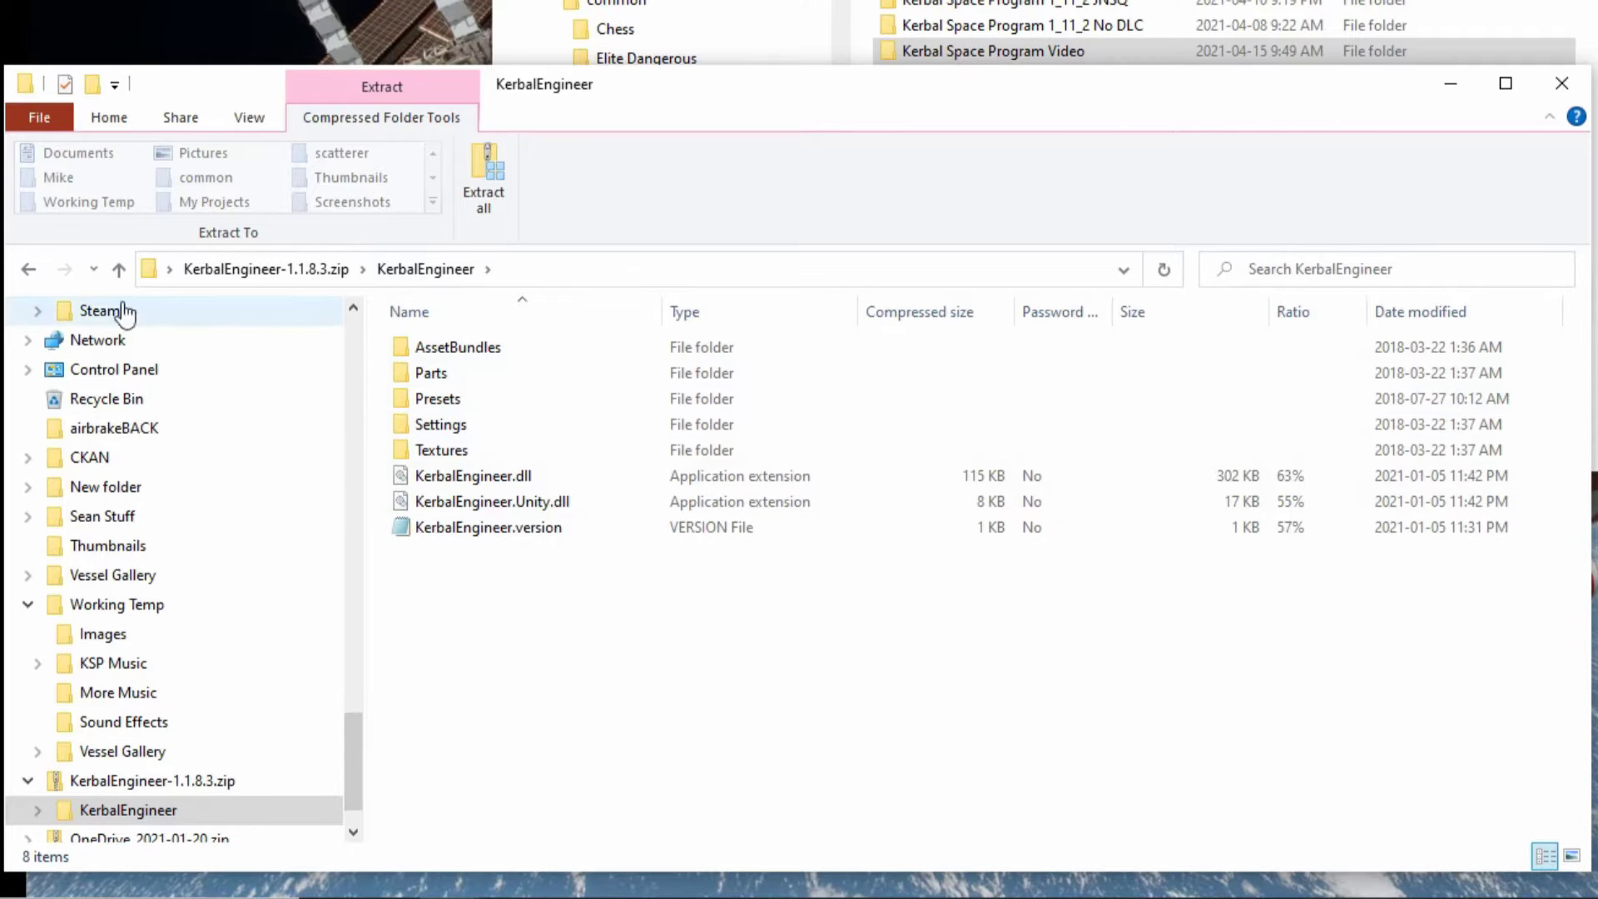
{"action": "left_click", "coordinate": [117, 271]}
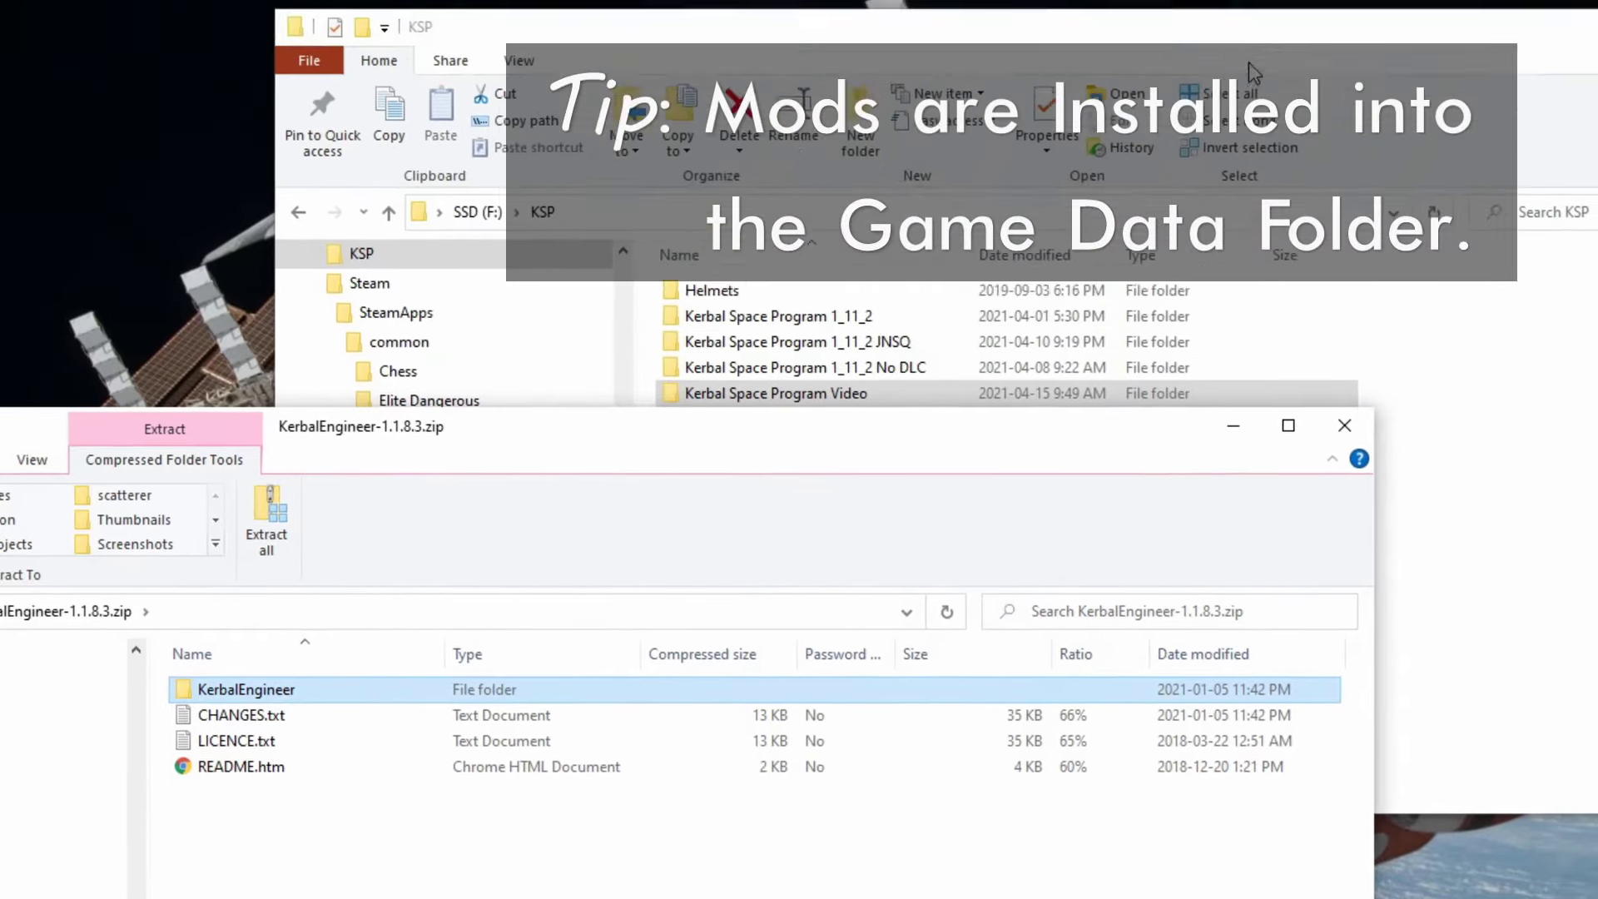
- Open the GameData folder inside Kerbal Space Program Video and copy the KerbalEngineer folder from the zip archive into it
{"action": "left_click", "coordinate": [1200, 136]}
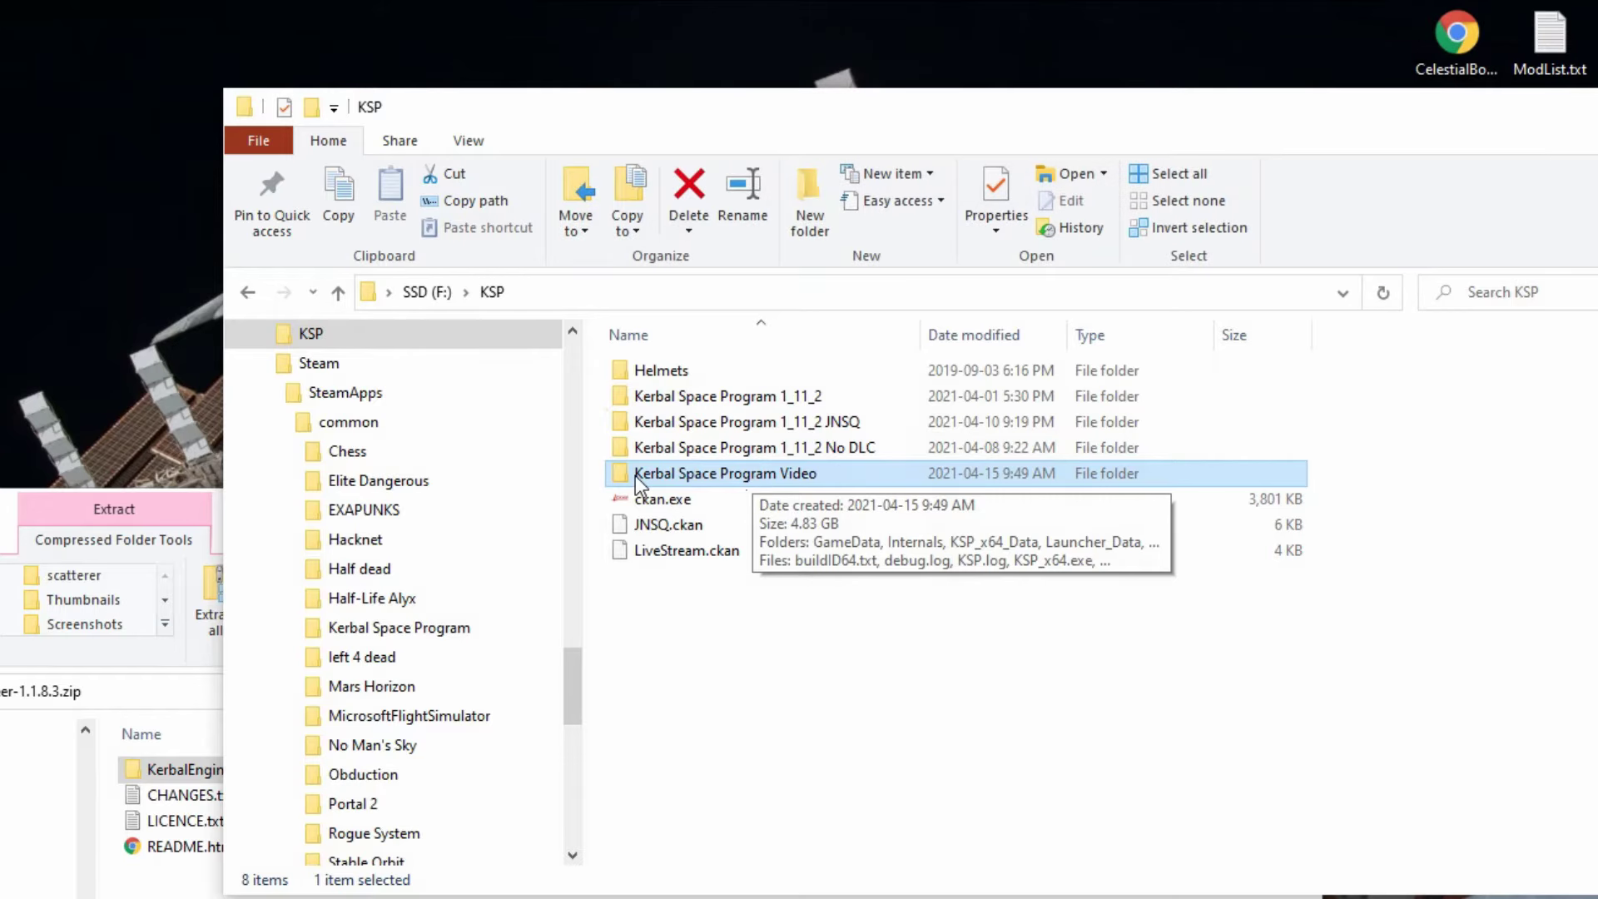
{"action": "double_click", "coordinate": [636, 476]}
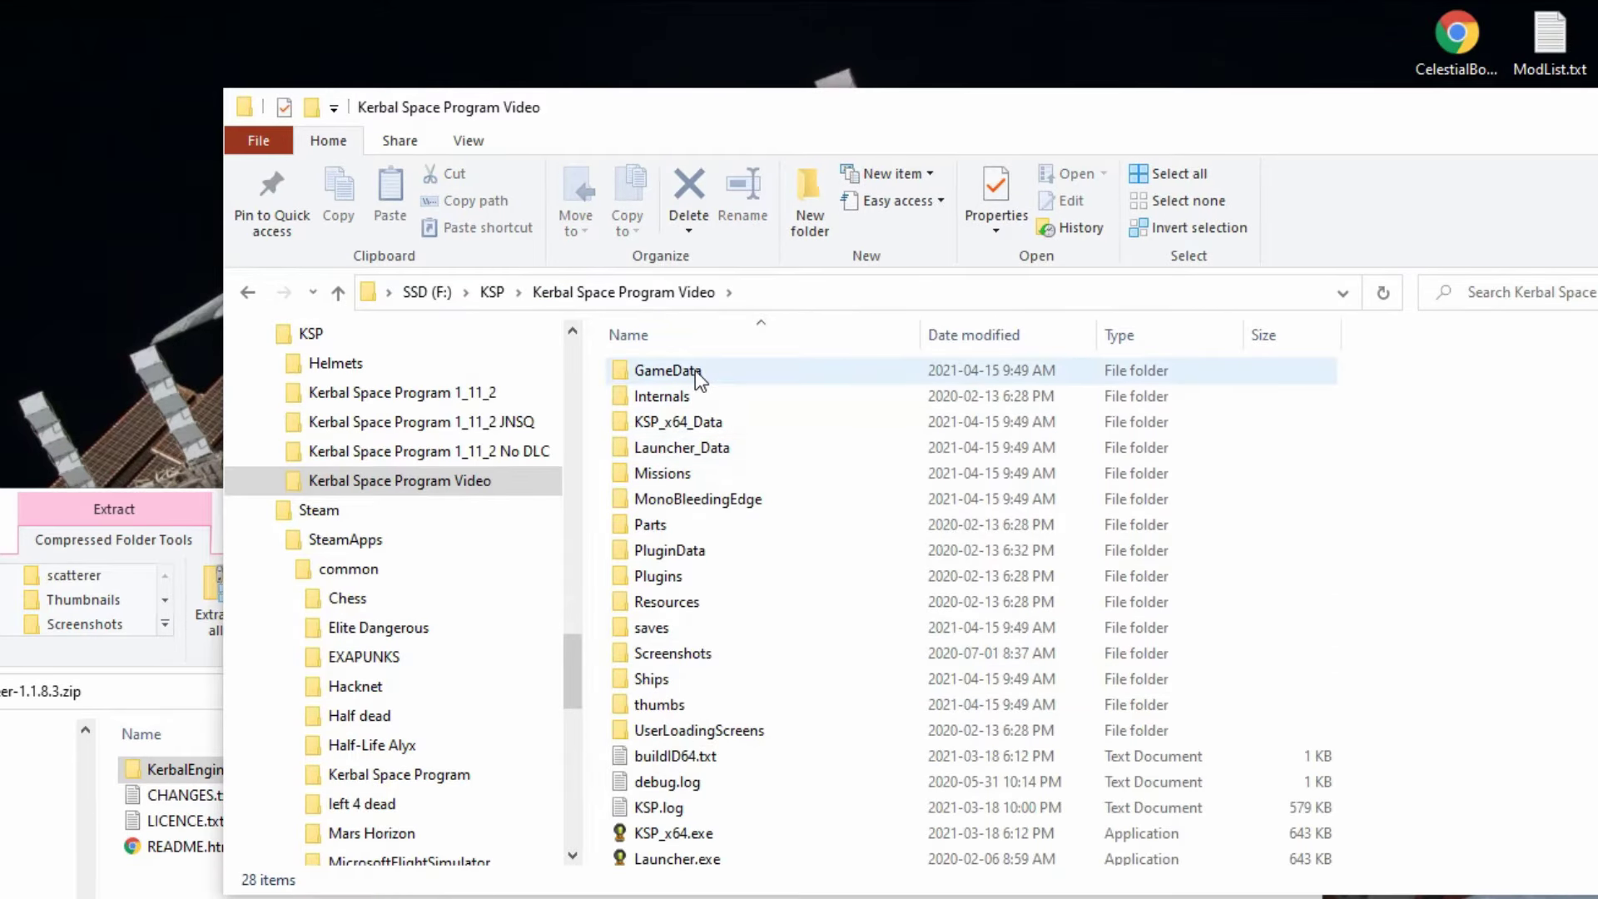
{"action": "double_click", "coordinate": [666, 370]}
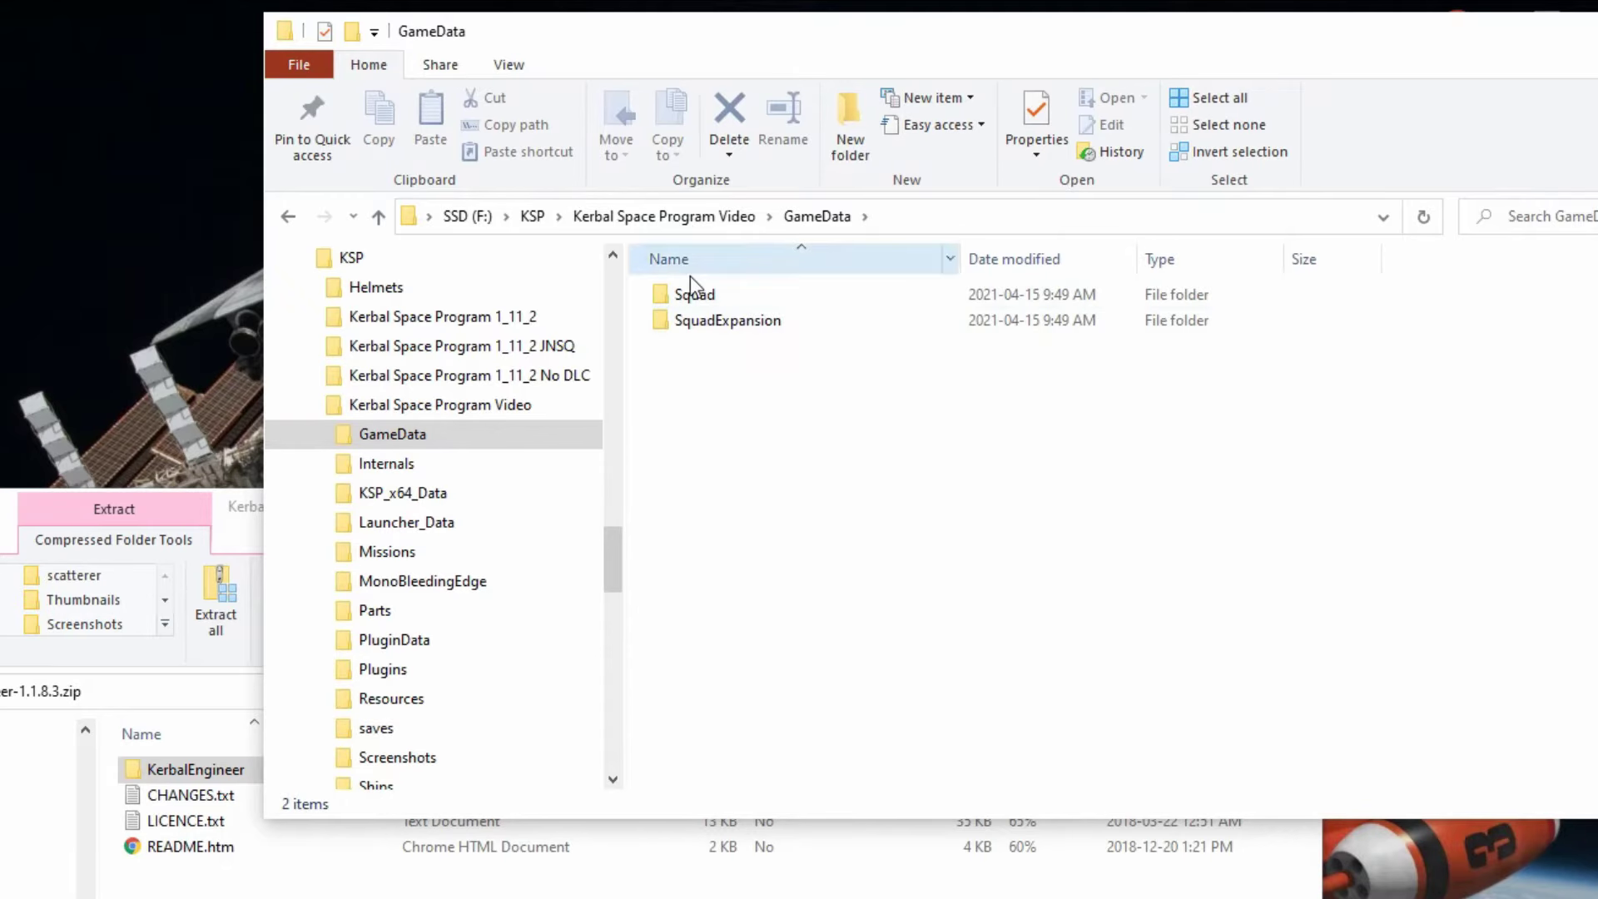
{"action": "mouse_move", "coordinate": [701, 328]}
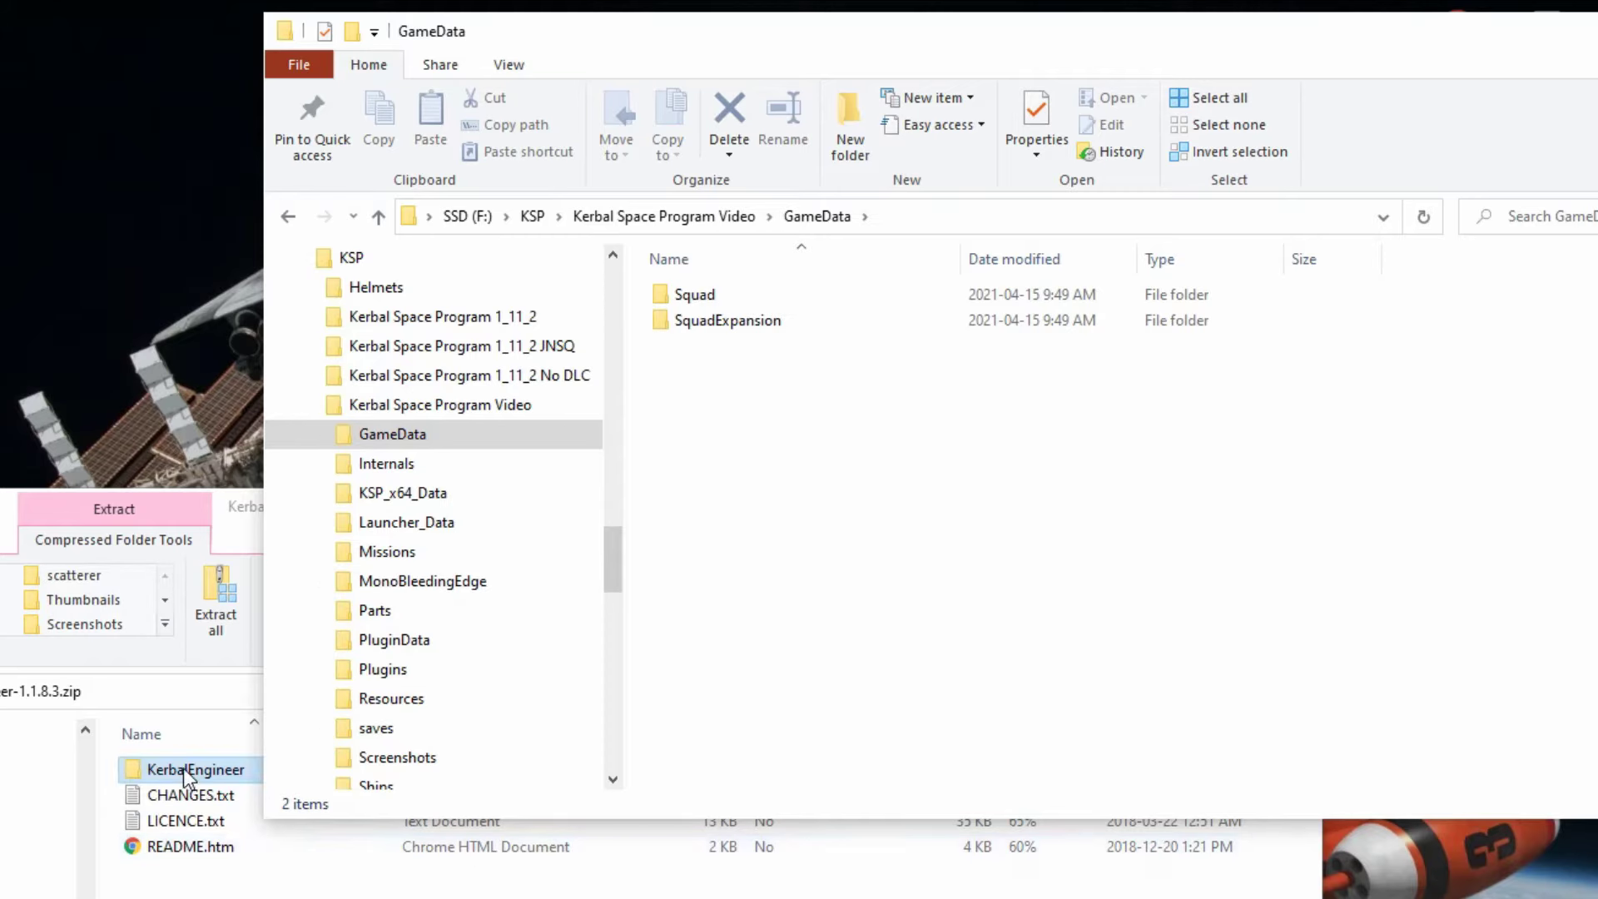
{"action": "left_click_drag", "start_coordinate": [183, 767], "coordinate": [834, 481]}
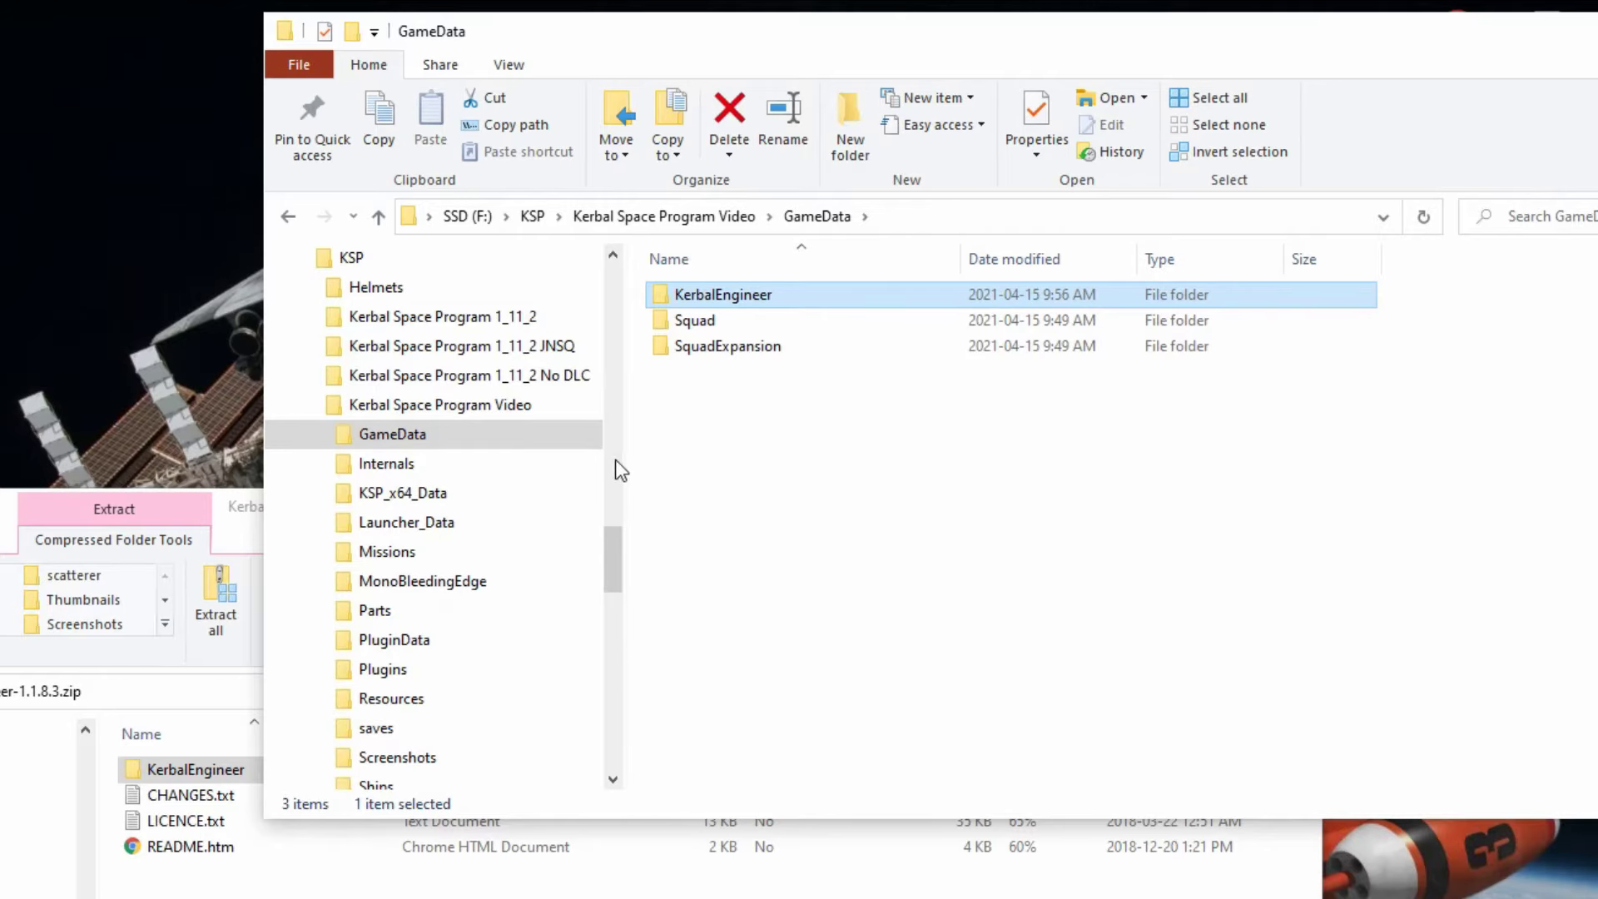
- Create a shortcut to KSP_x64.exe in the Kerbal Space Program Video folder
{"action": "left_click", "coordinate": [521, 408]}
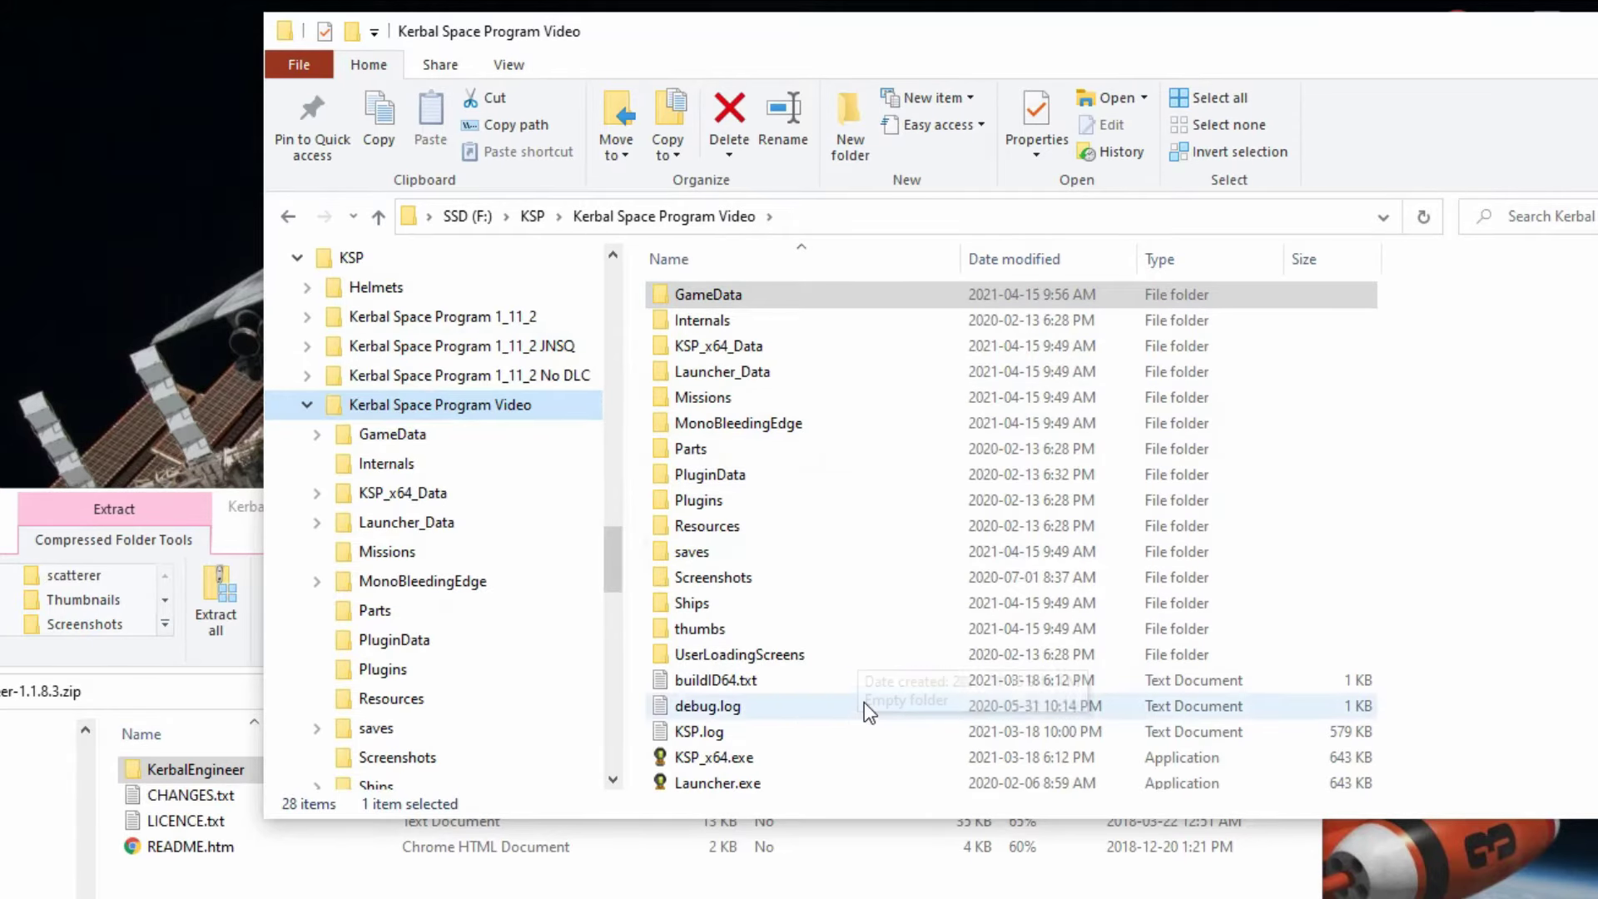
{"action": "scroll", "coordinate": [864, 702], "scroll_direction": "down", "scroll_amount": 2}
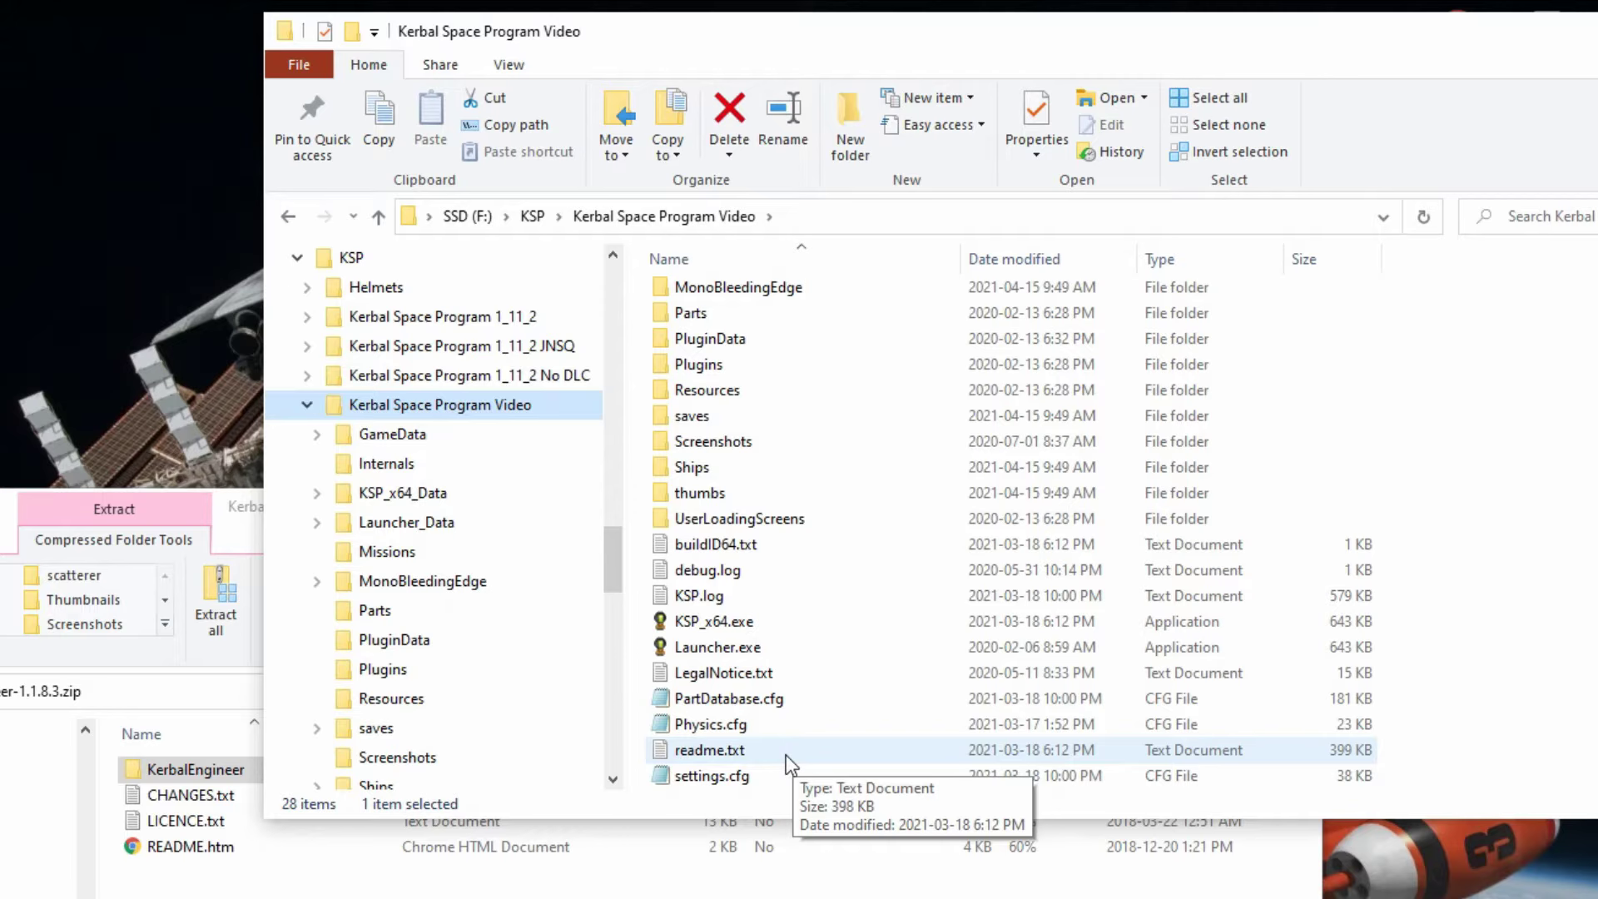
{"action": "right_click", "coordinate": [758, 616]}
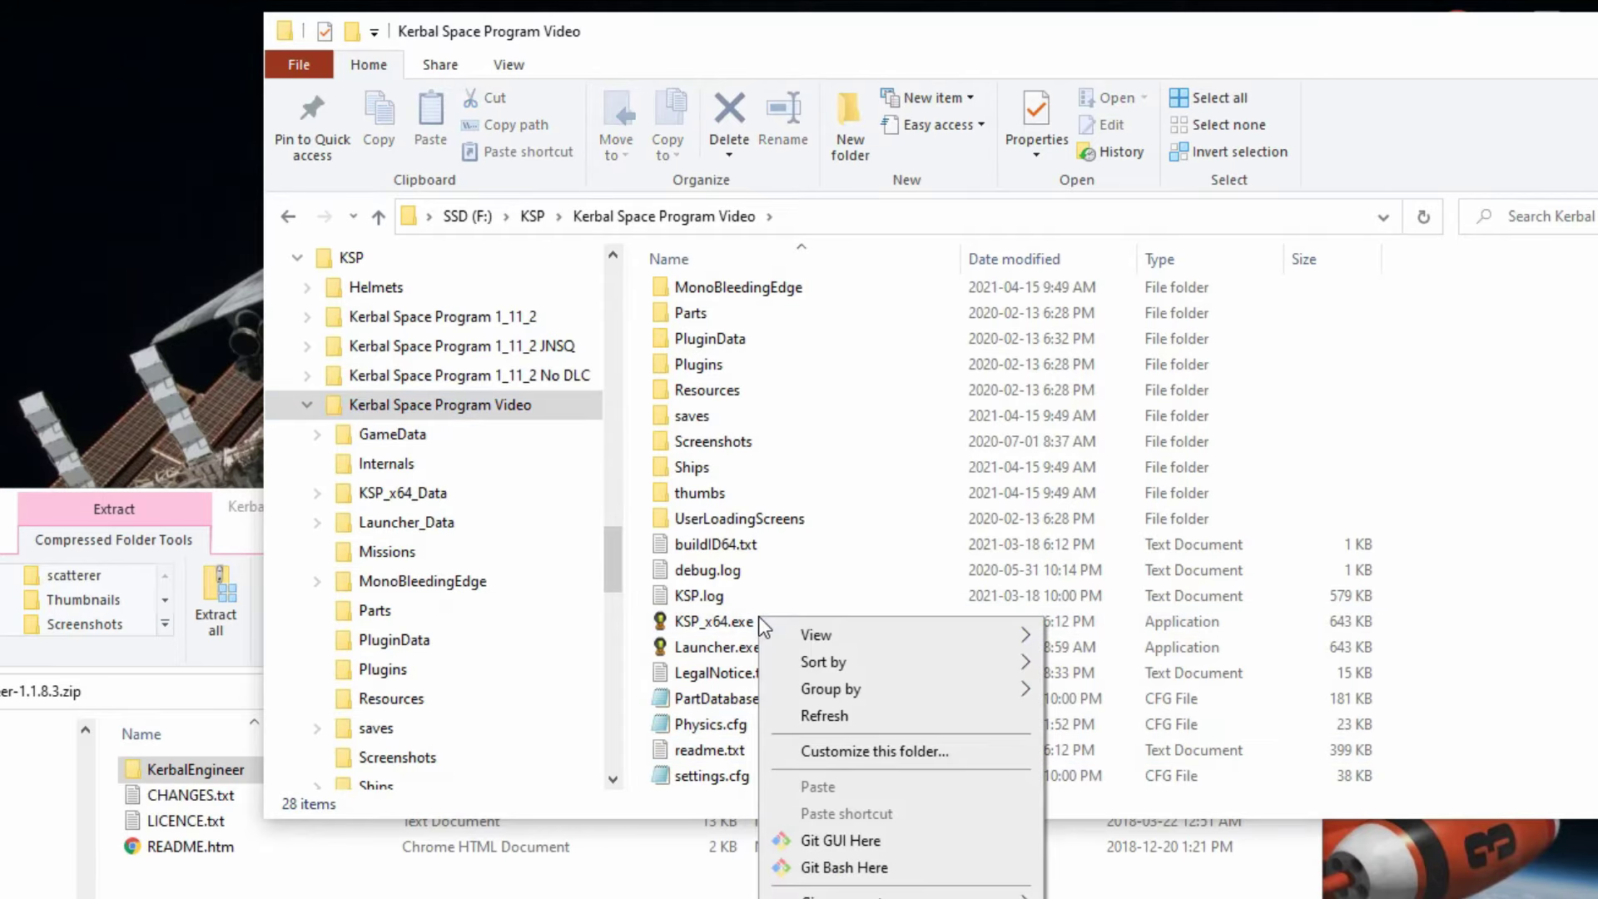
{"action": "left_click", "coordinate": [712, 628]}
{"action": "right_click", "coordinate": [713, 627]}
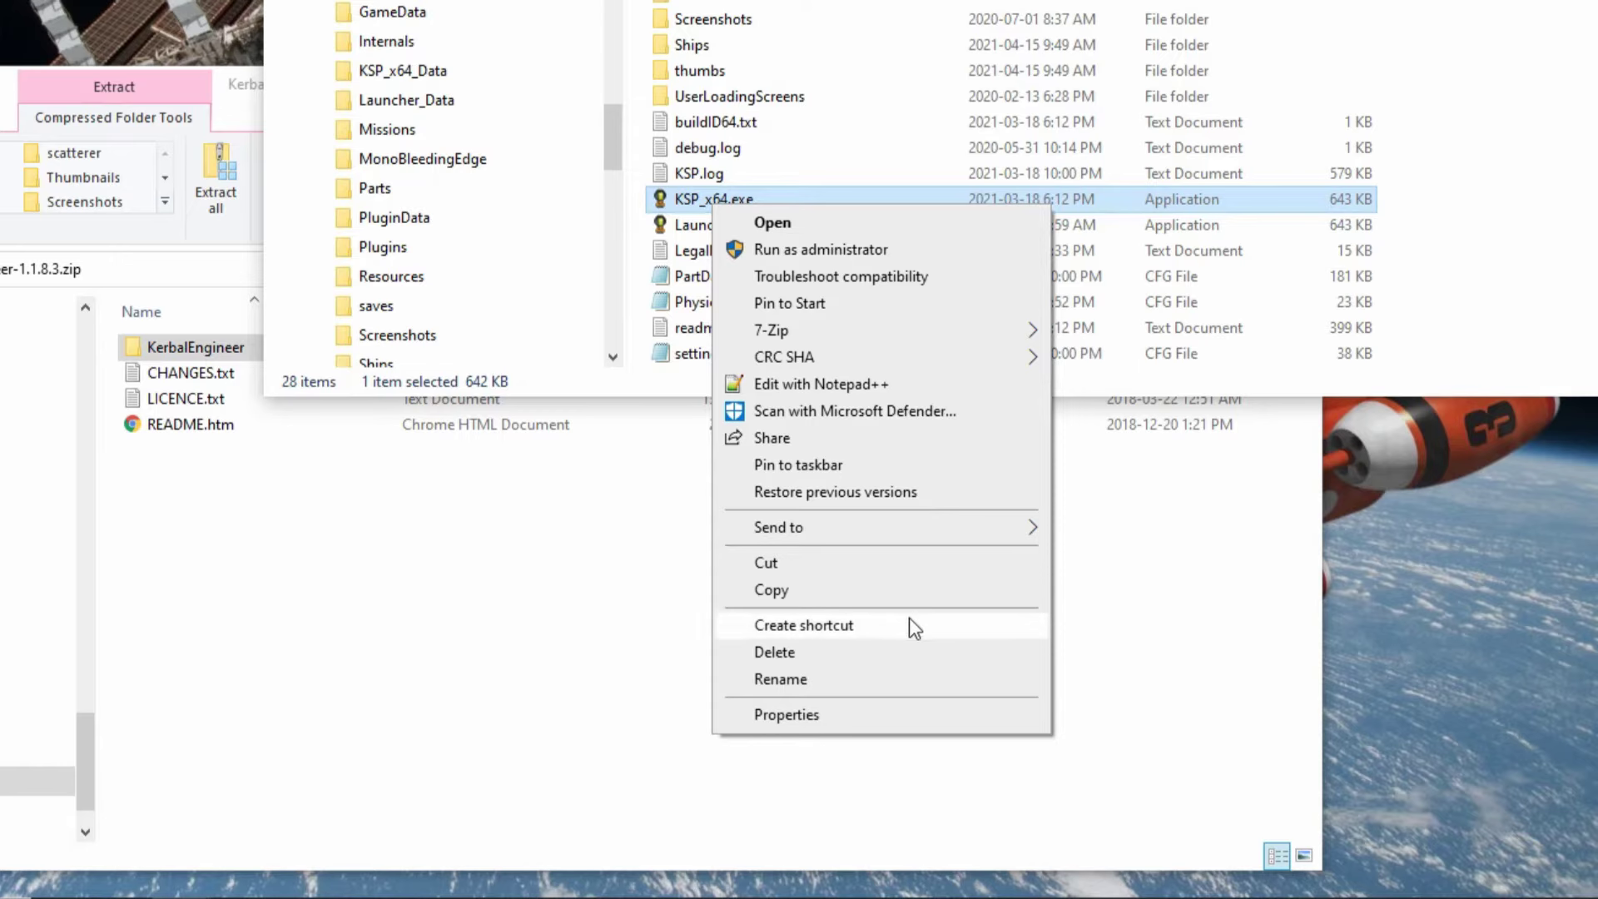
{"action": "left_click", "coordinate": [909, 625]}
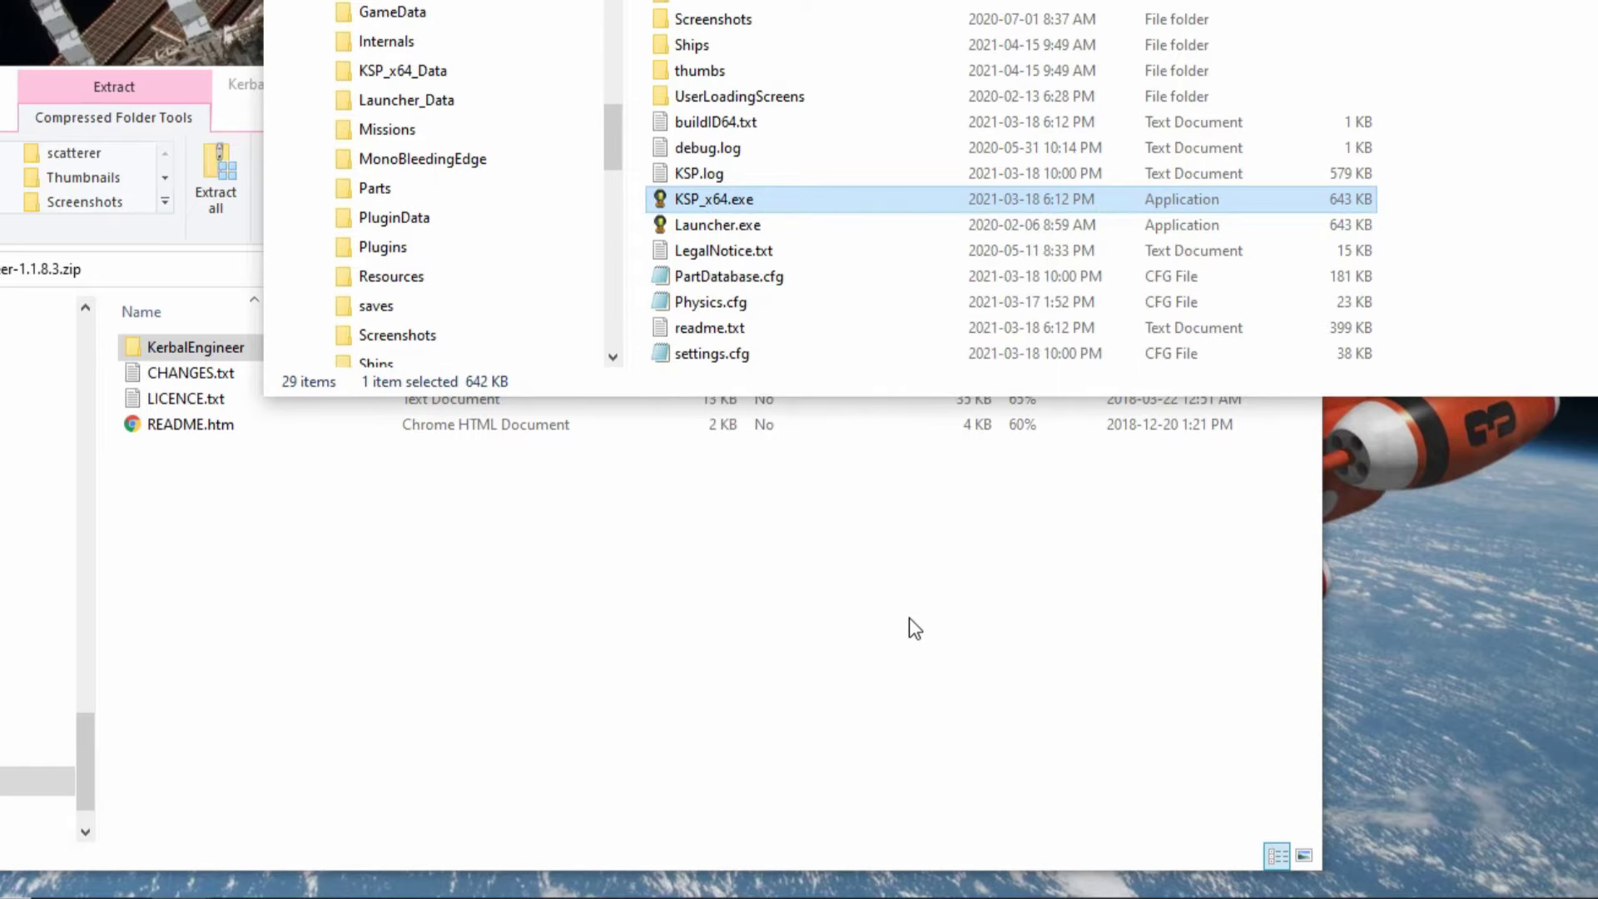
- Pin the KSP_x64.exe shortcut to the taskbar and launch the game from it
{"action": "left_click", "coordinate": [771, 225]}
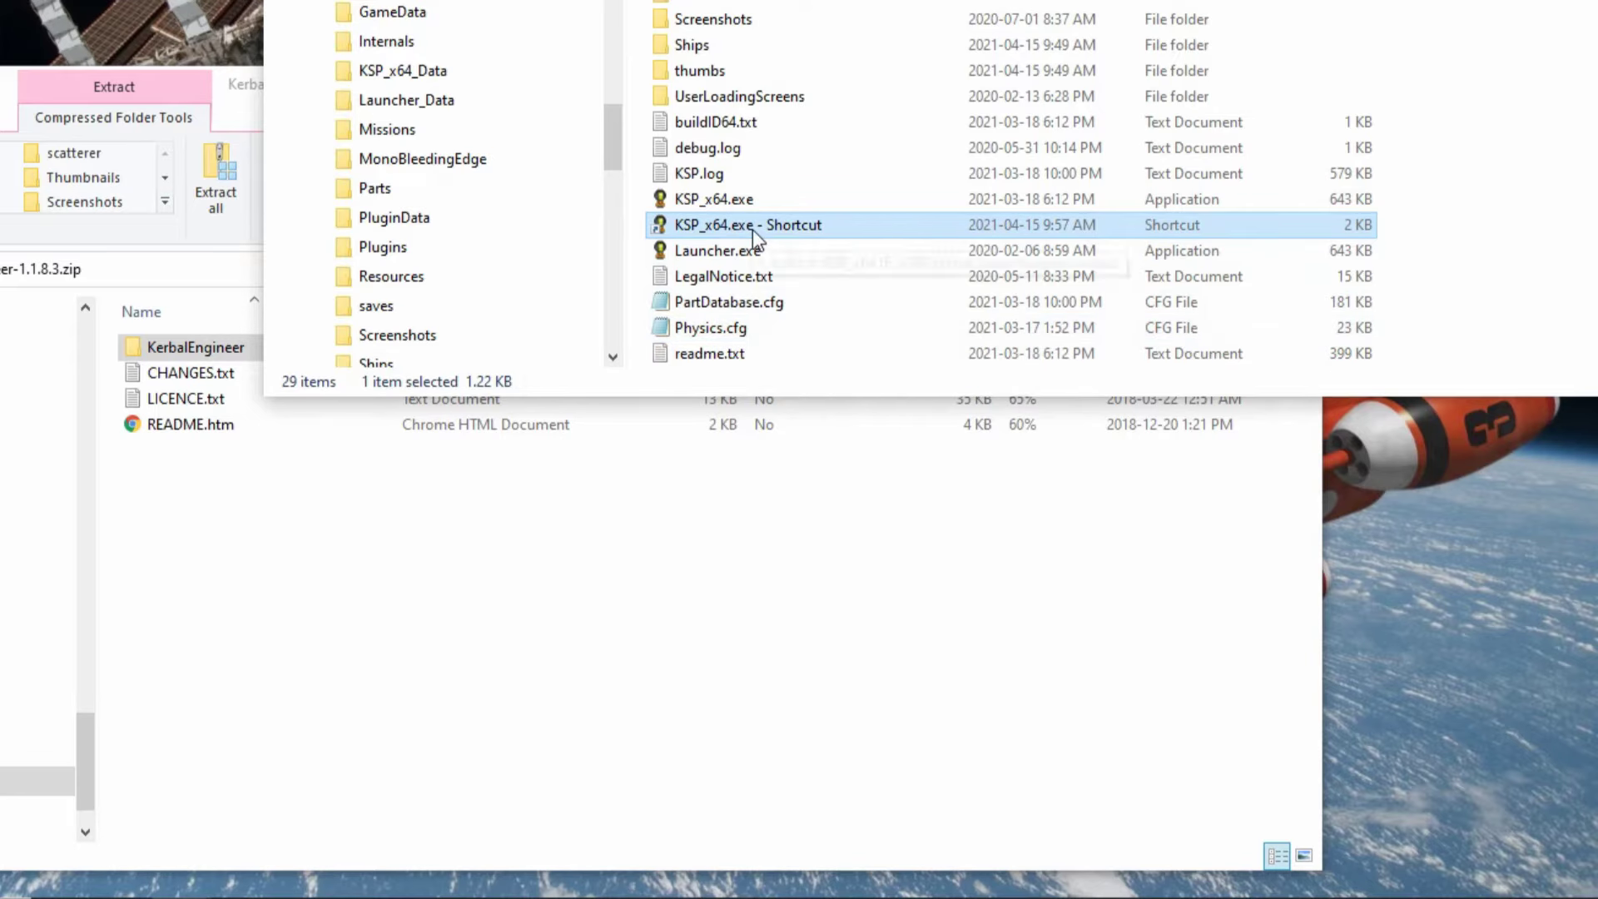
{"action": "left_click_drag", "start_coordinate": [753, 228], "coordinate": [666, 890]}
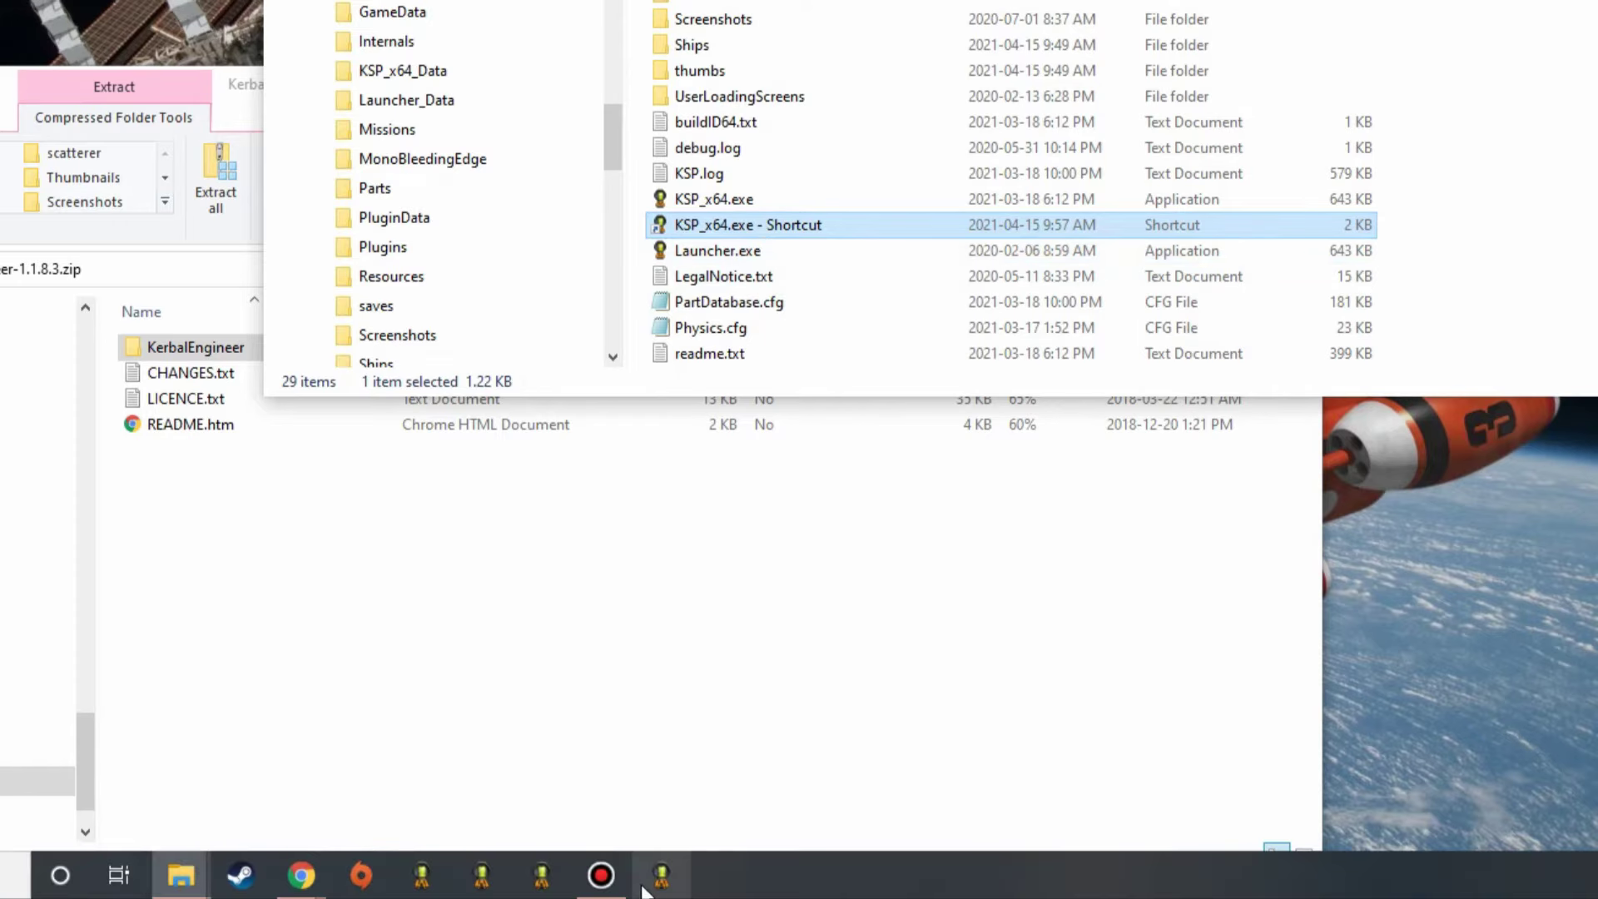
{"action": "left_click", "coordinate": [656, 884]}
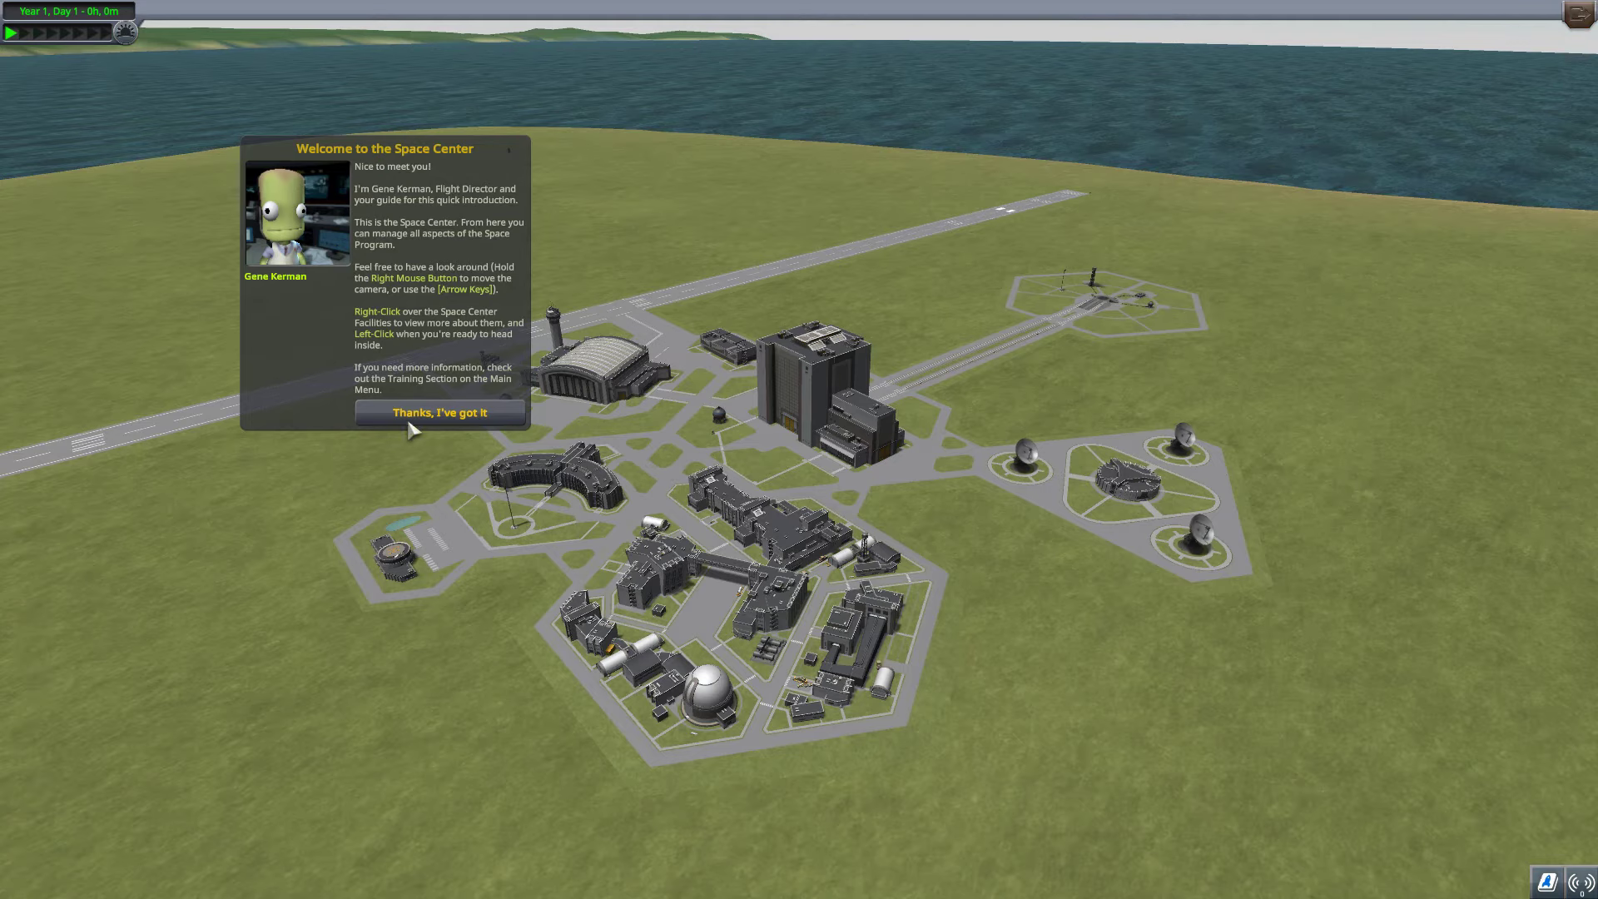
- In the game, enter the Tracking Station, set the Flight Engineer readout beside Kerbin, and dismiss the welcome messages
{"action": "left_click", "coordinate": [440, 412]}
{"action": "left_click", "coordinate": [1199, 537]}
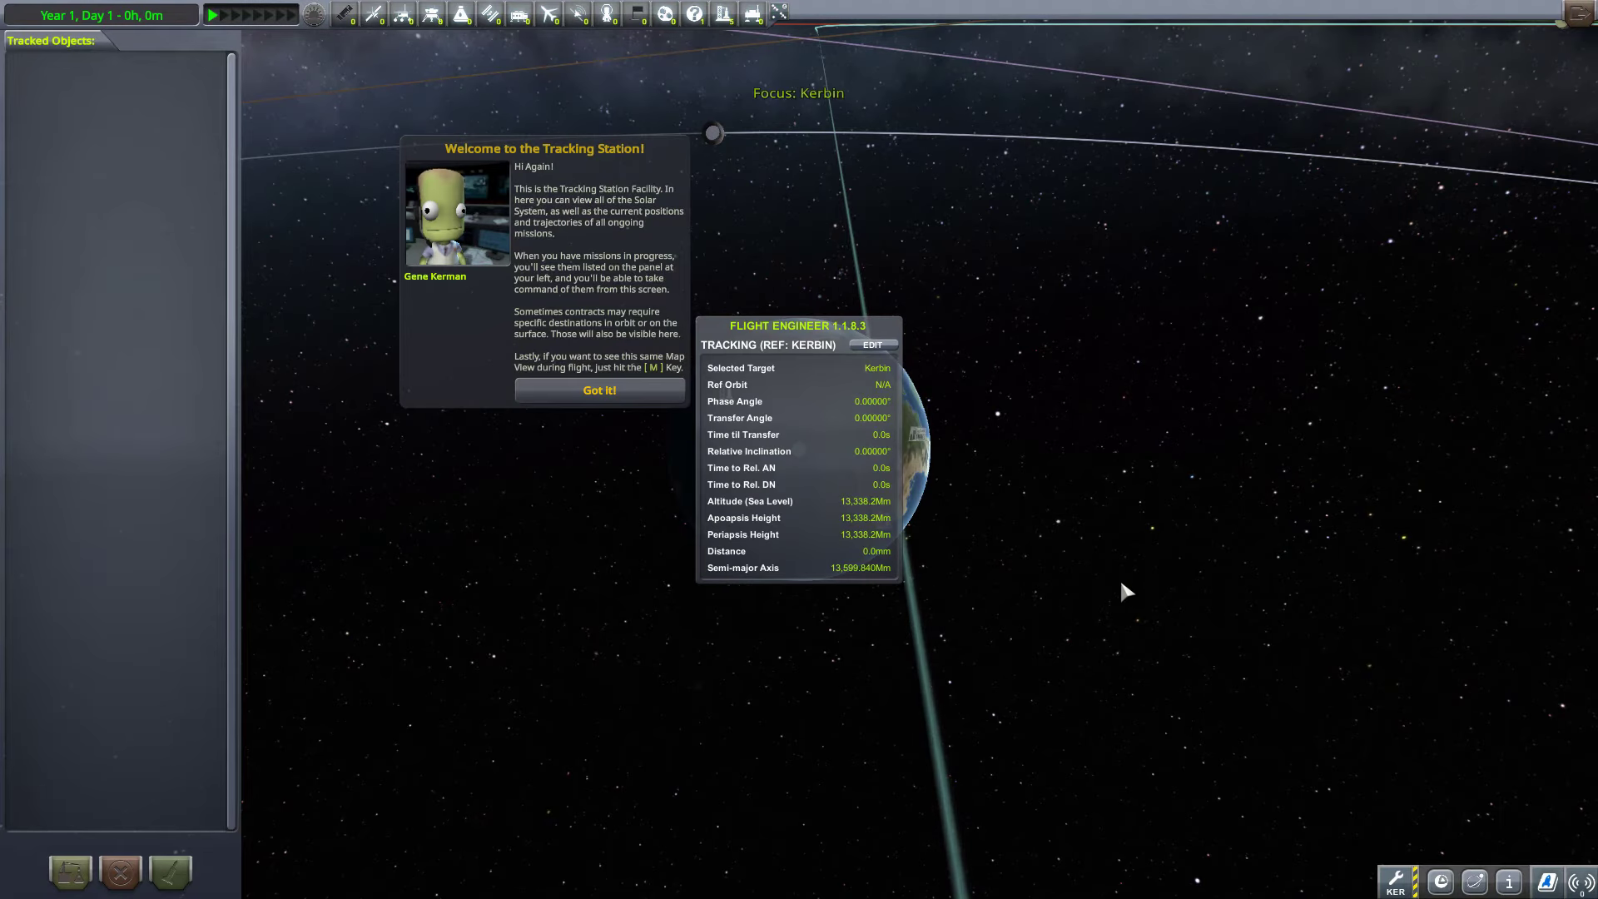
{"action": "left_click_drag", "start_coordinate": [754, 327], "coordinate": [987, 299]}
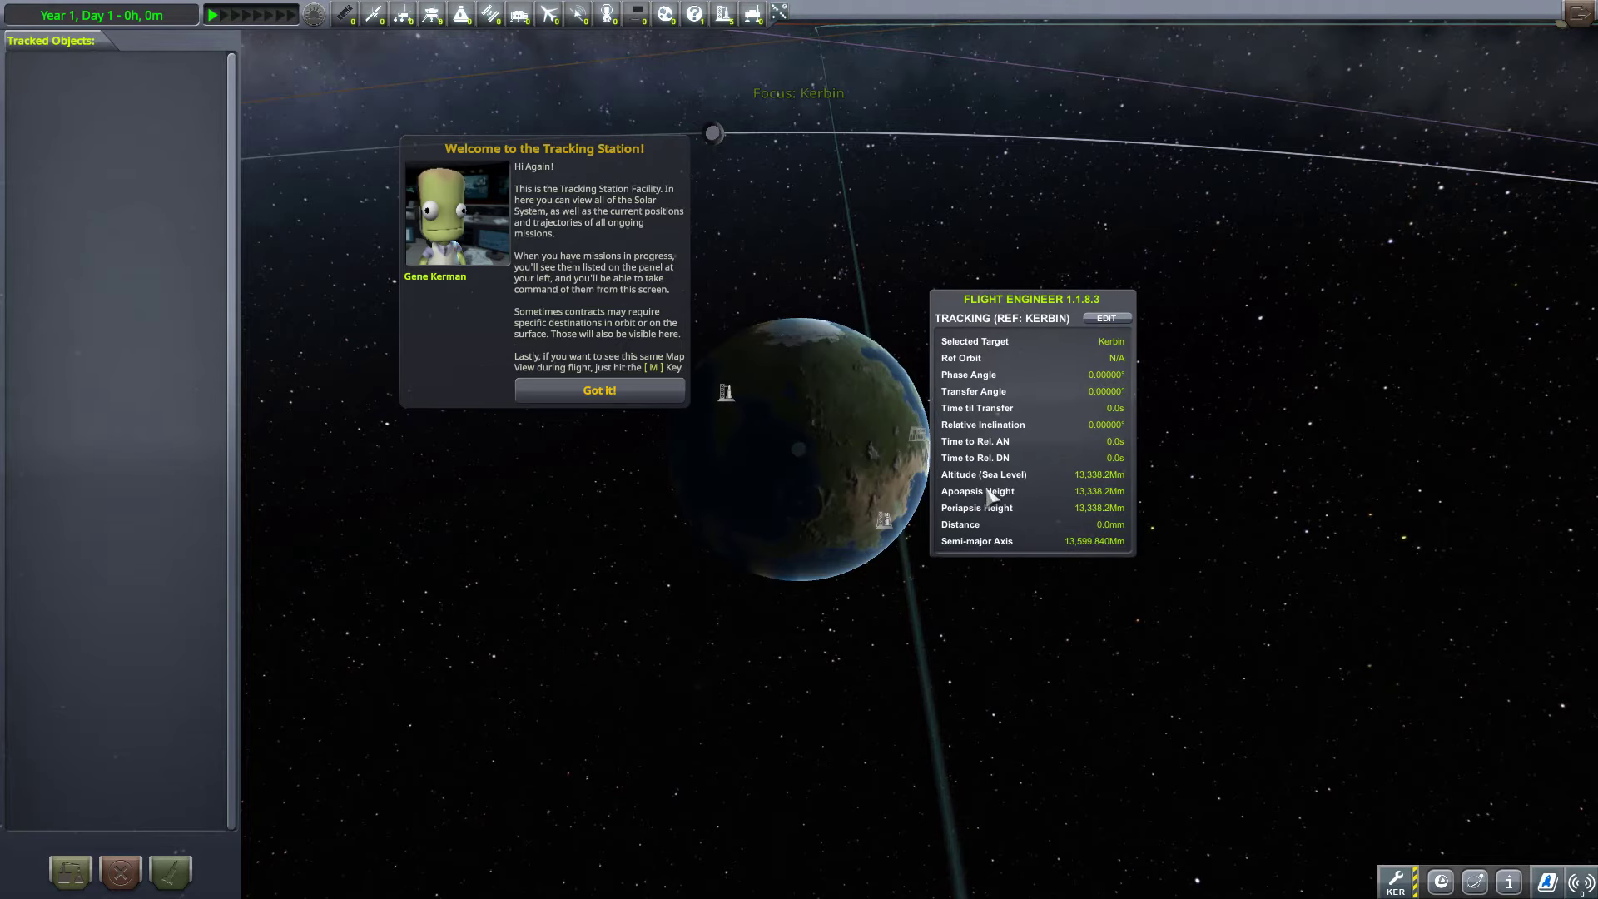
{"action": "left_click", "coordinate": [573, 394]}
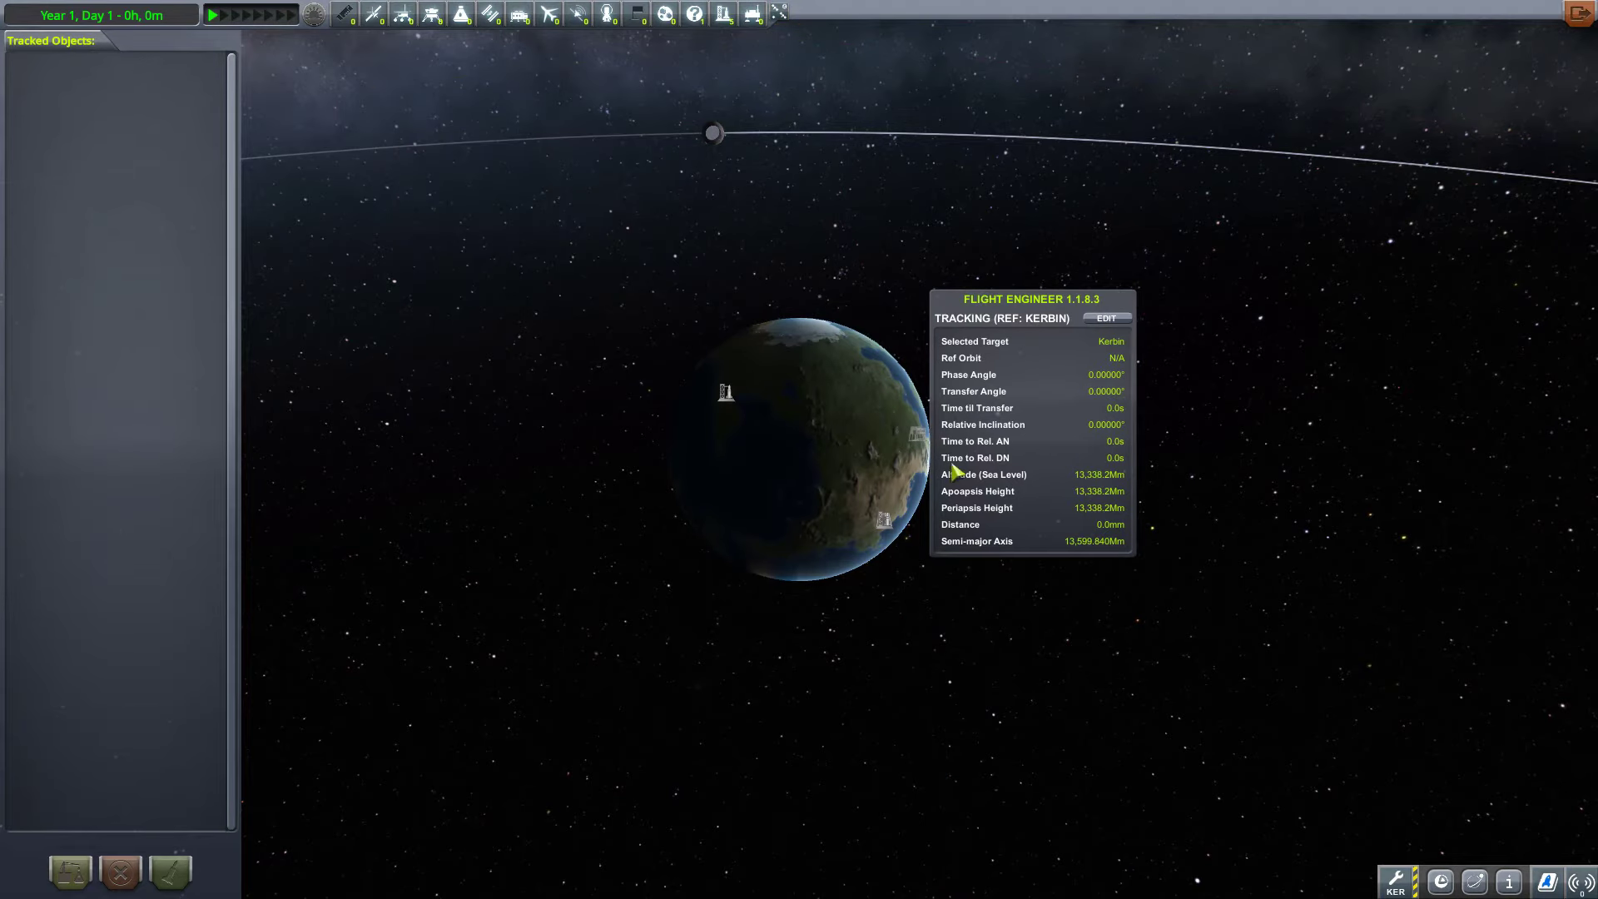
- Show the Kerbal Engineer (KER) options in the Tracking Station and return to the Space Center
{"action": "left_click", "coordinate": [1394, 881]}
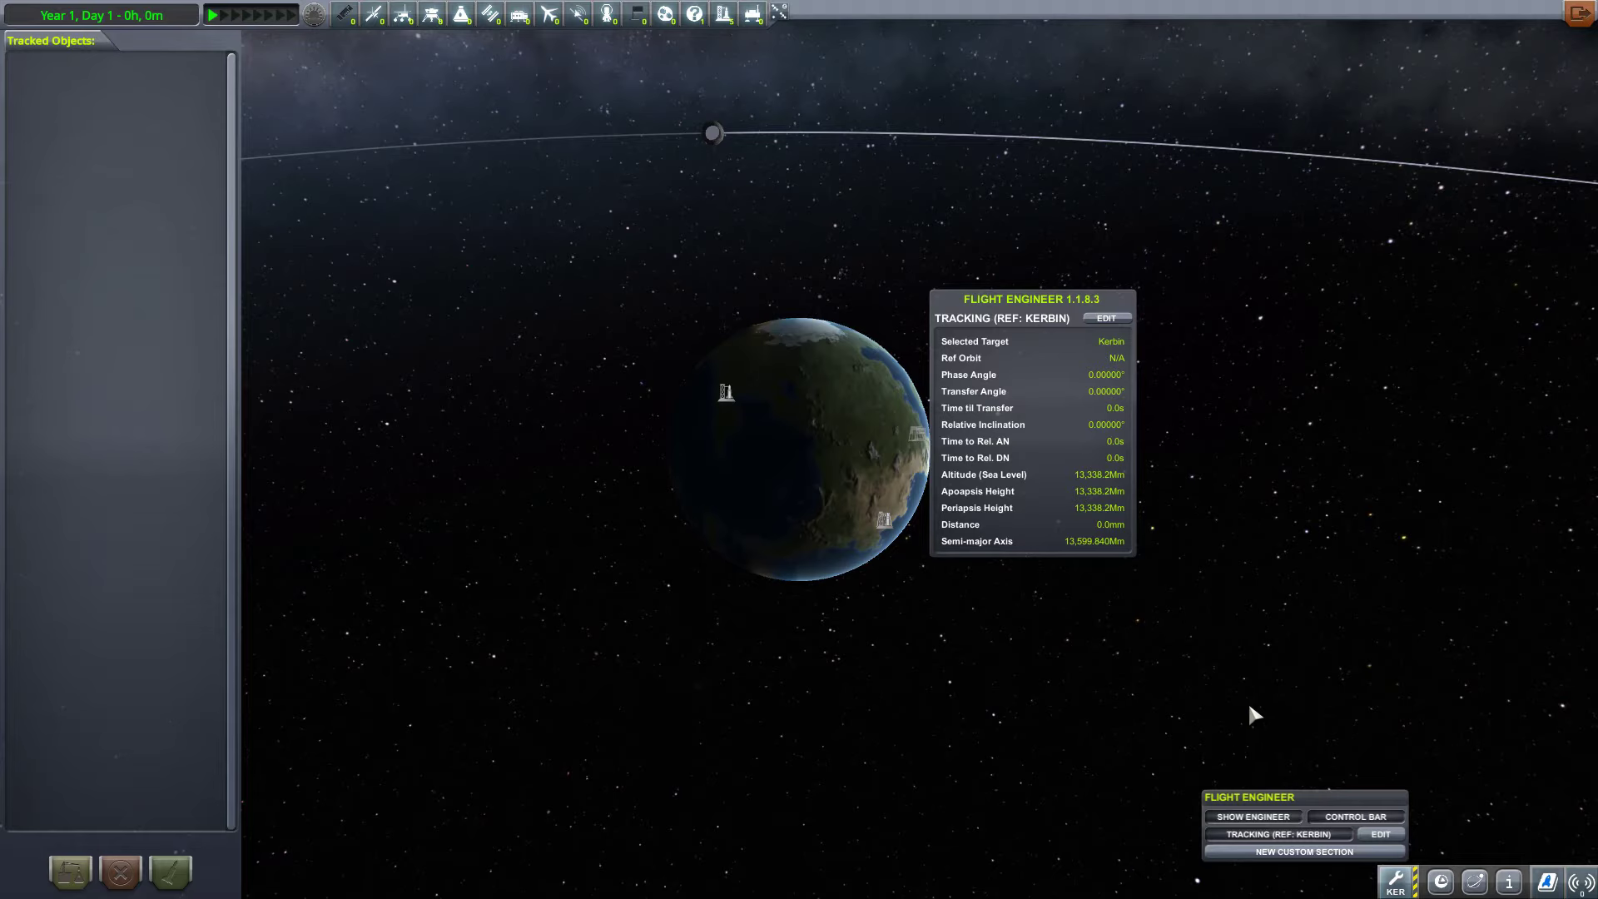
{"action": "left_click", "coordinate": [1579, 13]}
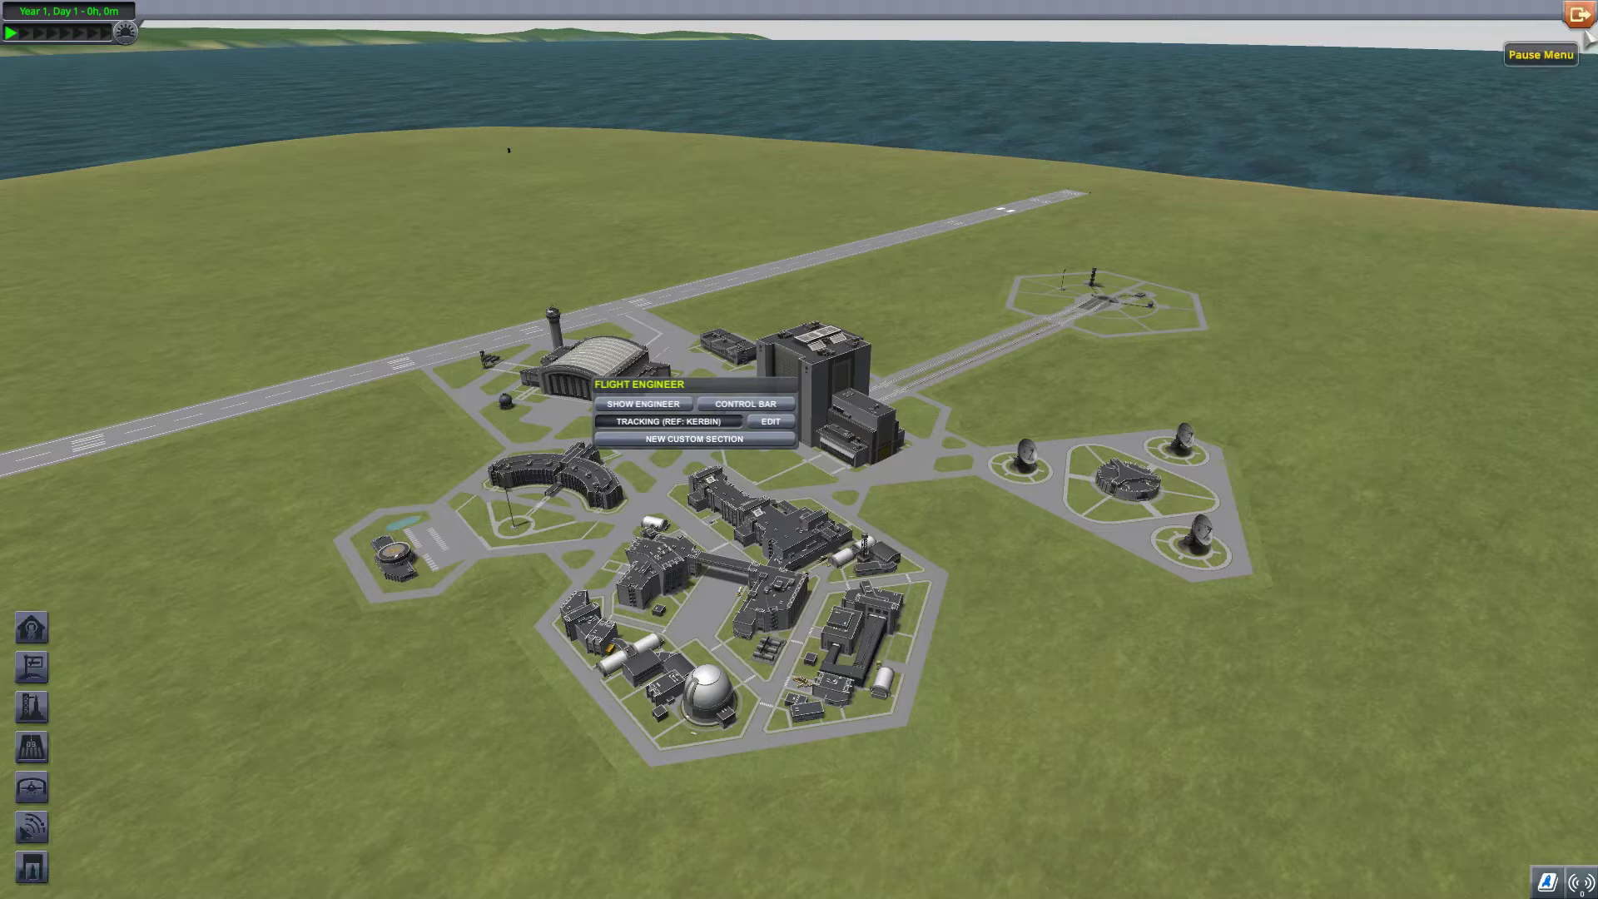
{"action": "key", "text": "Escape"}
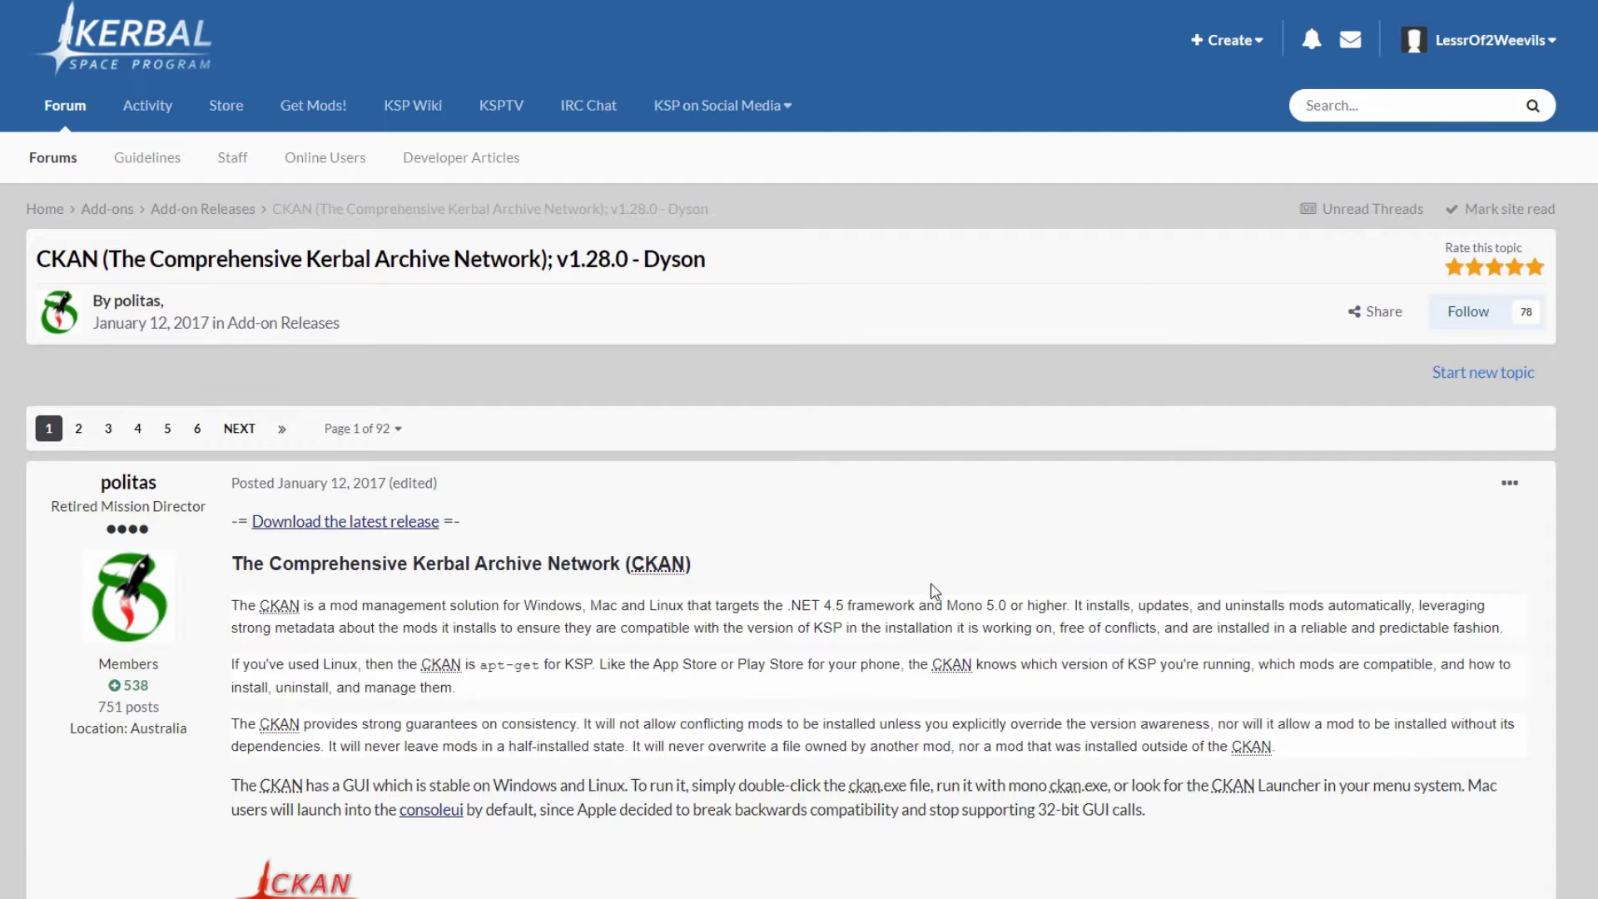
- In the browser, read through the CKAN forum post, including its tutorial videos and the Further resources list
{"action": "scroll", "coordinate": [1013, 589], "scroll_direction": "down", "scroll_amount": 1}
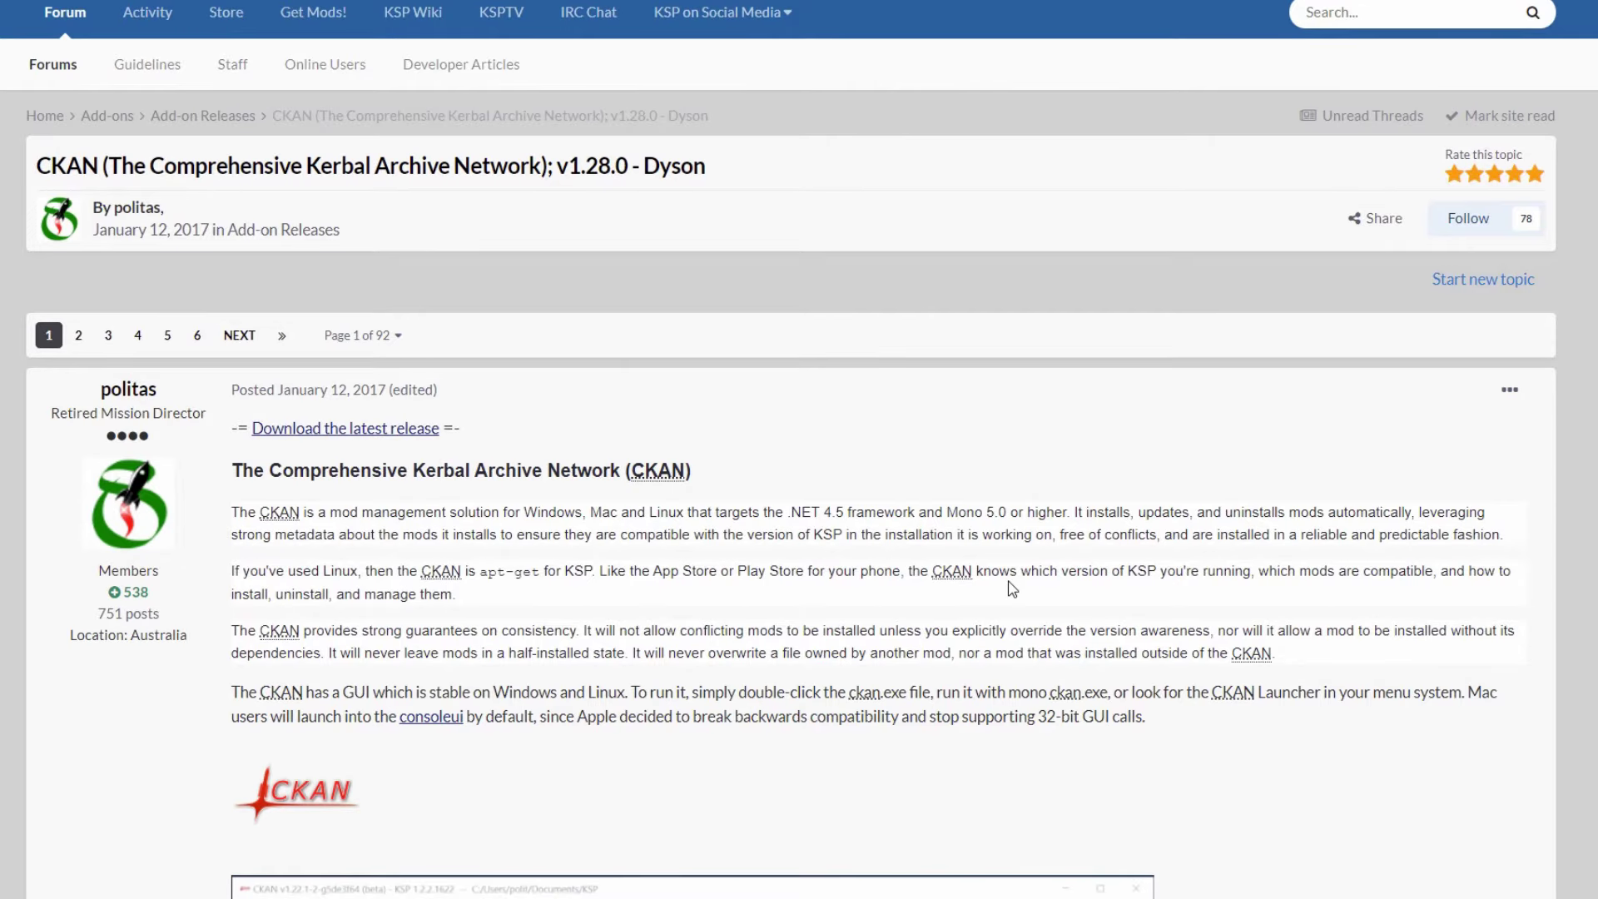
{"action": "scroll", "coordinate": [1013, 590], "scroll_direction": "down", "scroll_amount": 3}
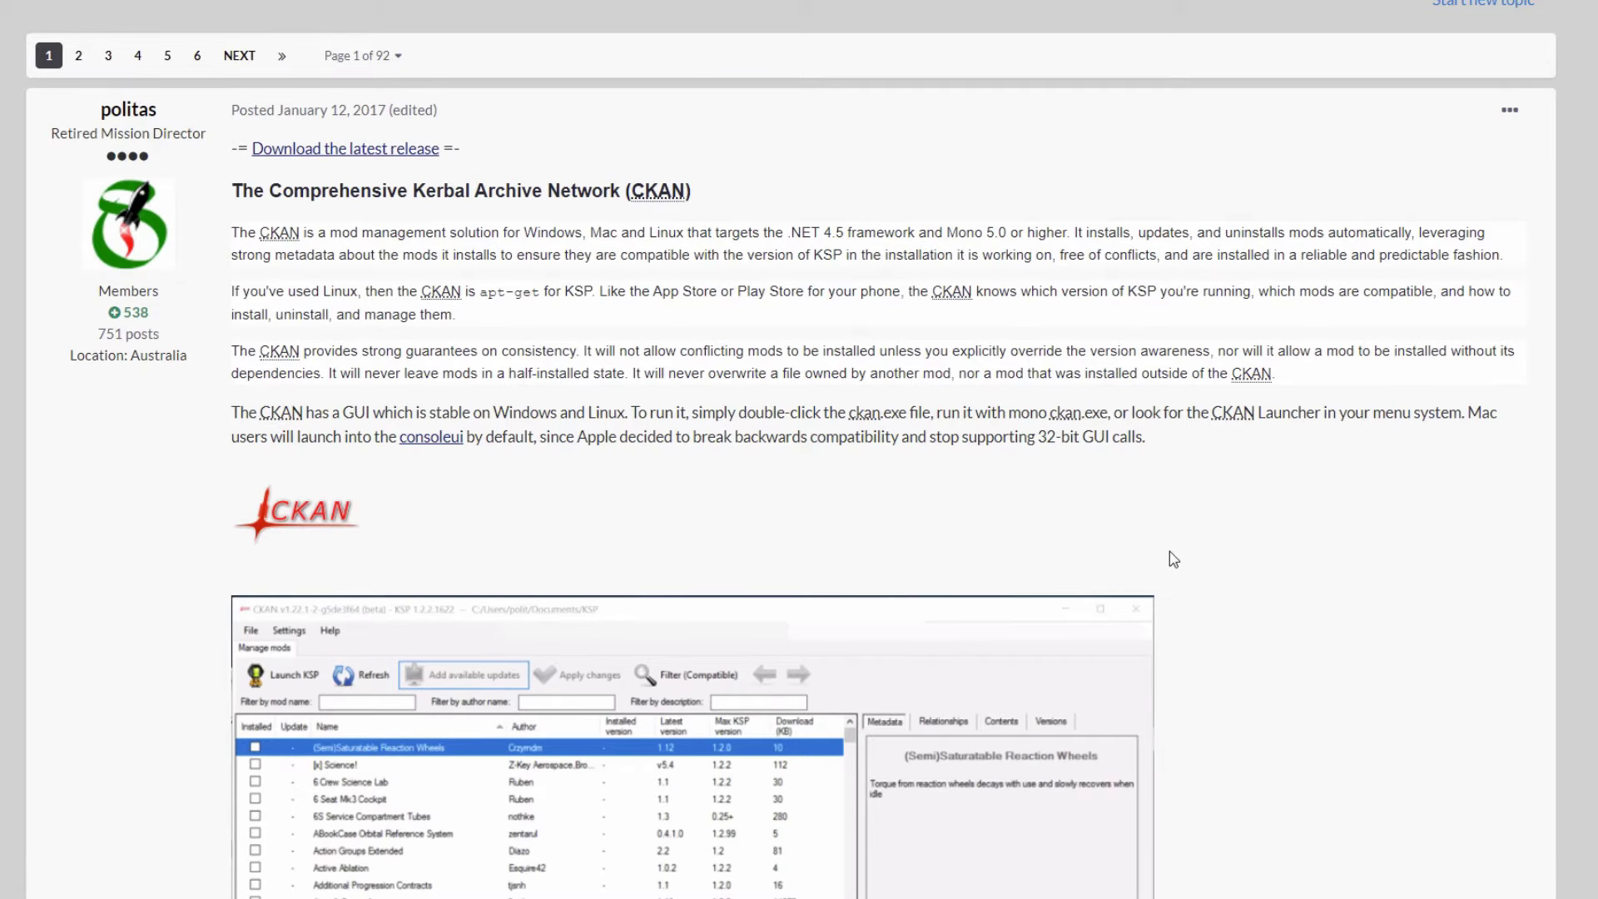
{"action": "scroll", "coordinate": [1171, 551], "scroll_direction": "down", "scroll_amount": 12}
{"action": "scroll", "coordinate": [1265, 575], "scroll_direction": "down", "scroll_amount": 10}
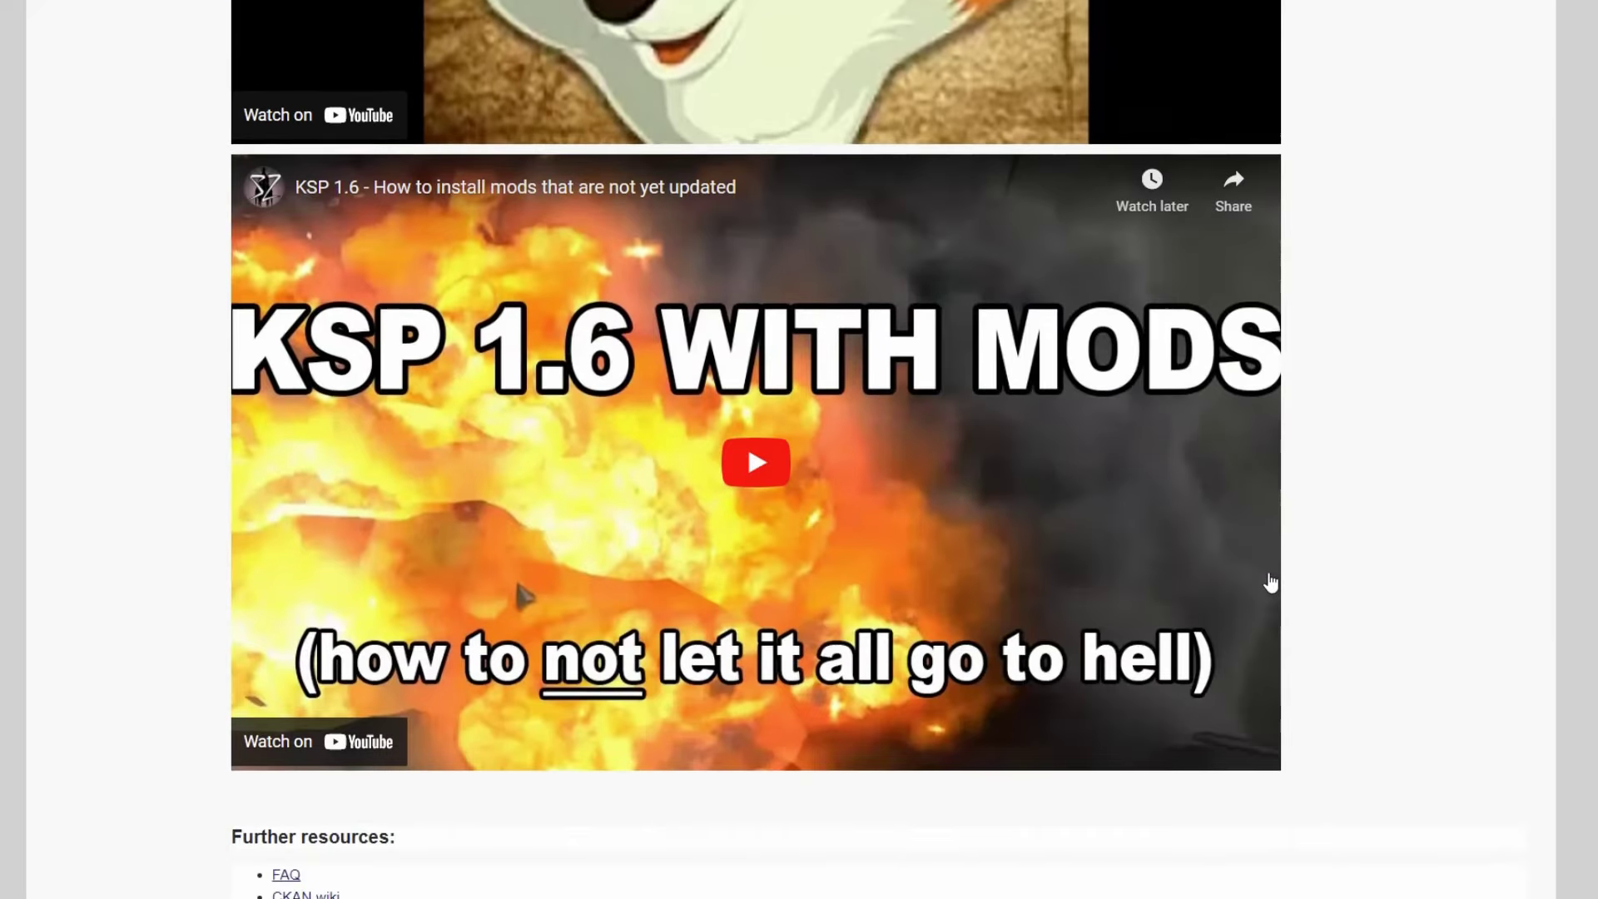
{"action": "scroll", "coordinate": [1267, 576], "scroll_direction": "up", "scroll_amount": 6}
{"action": "scroll", "coordinate": [1267, 569], "scroll_direction": "up", "scroll_amount": 5}
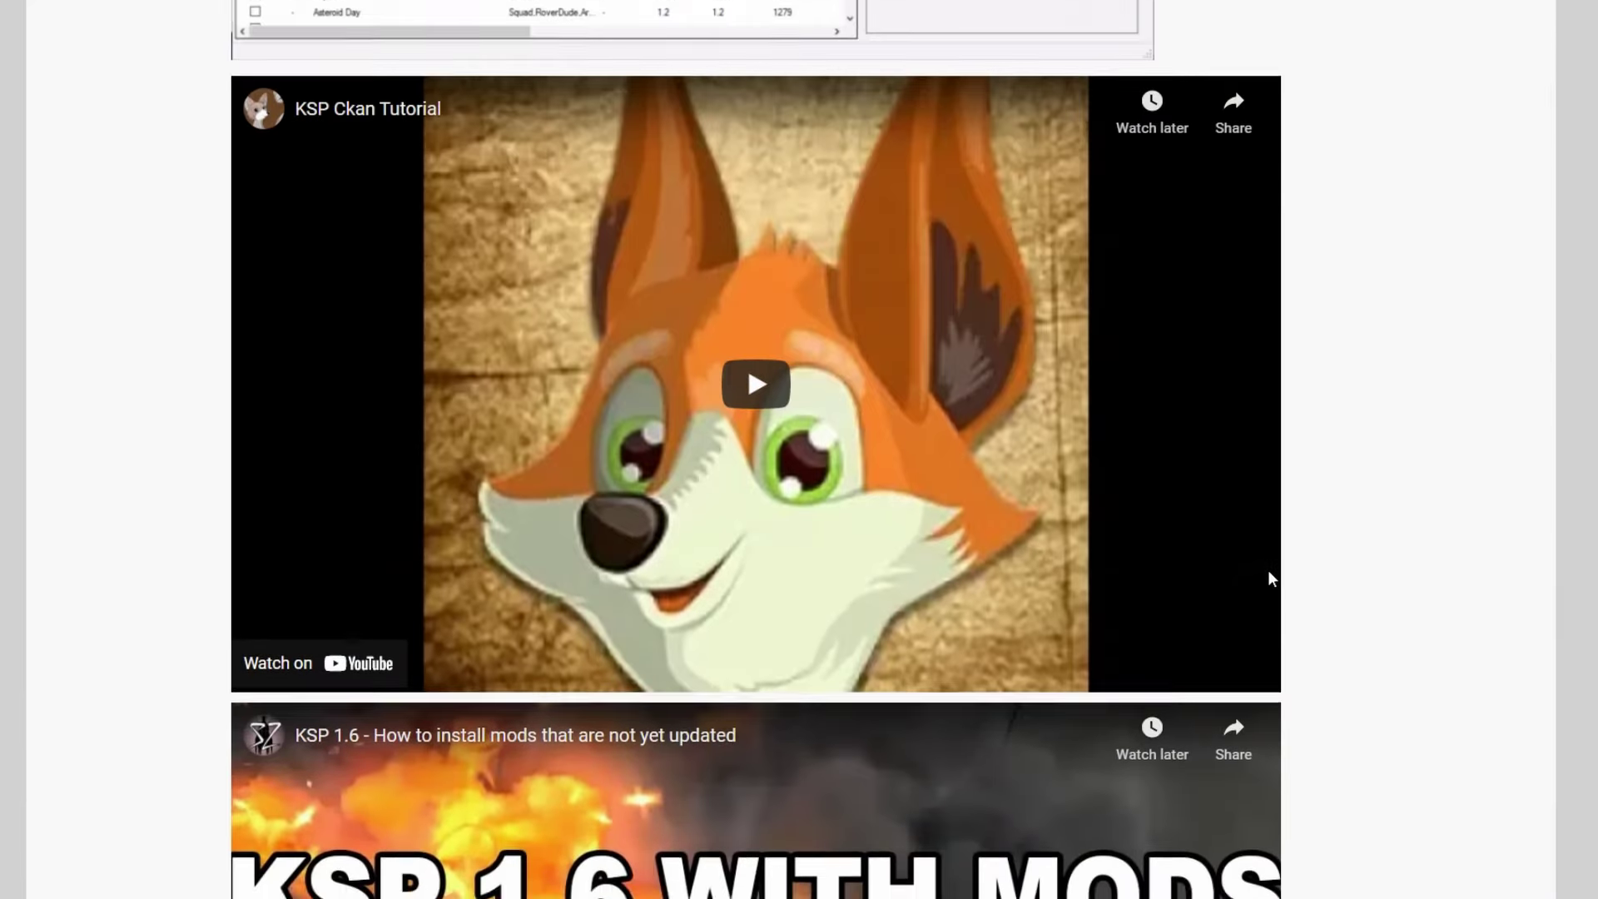
{"action": "scroll", "coordinate": [1271, 574], "scroll_direction": "down", "scroll_amount": 10}
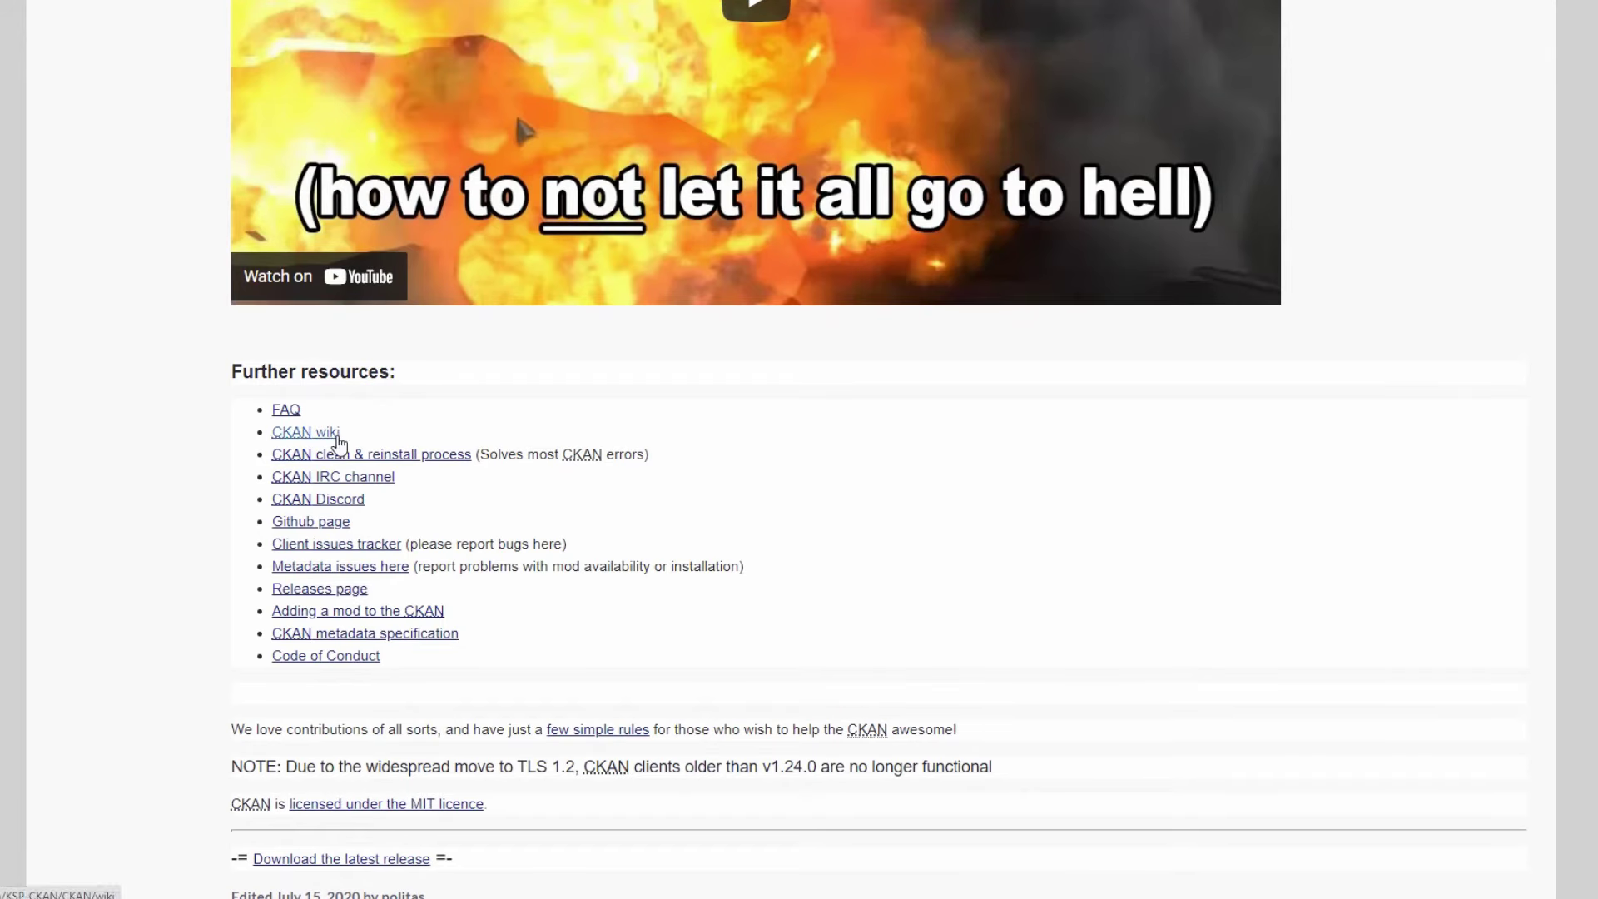
- Follow the CKAN wiki link from the forum post and view the wiki's User guide
{"action": "left_click", "coordinate": [339, 433]}
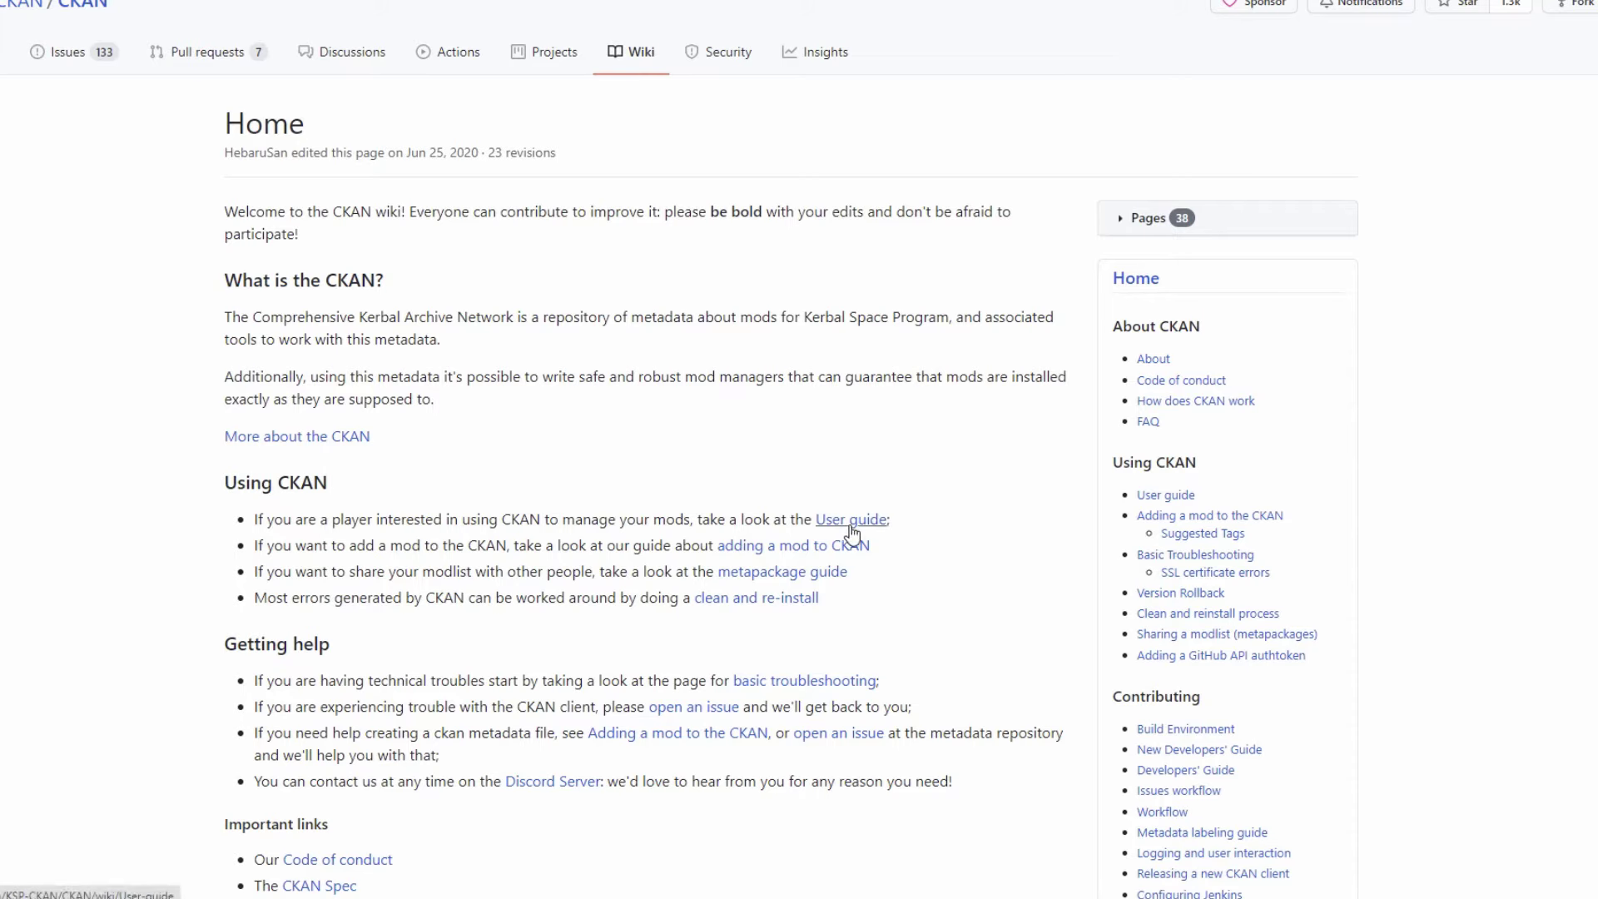
{"action": "left_click", "coordinate": [853, 531]}
{"action": "scroll", "coordinate": [951, 604], "scroll_direction": "down", "scroll_amount": 3}
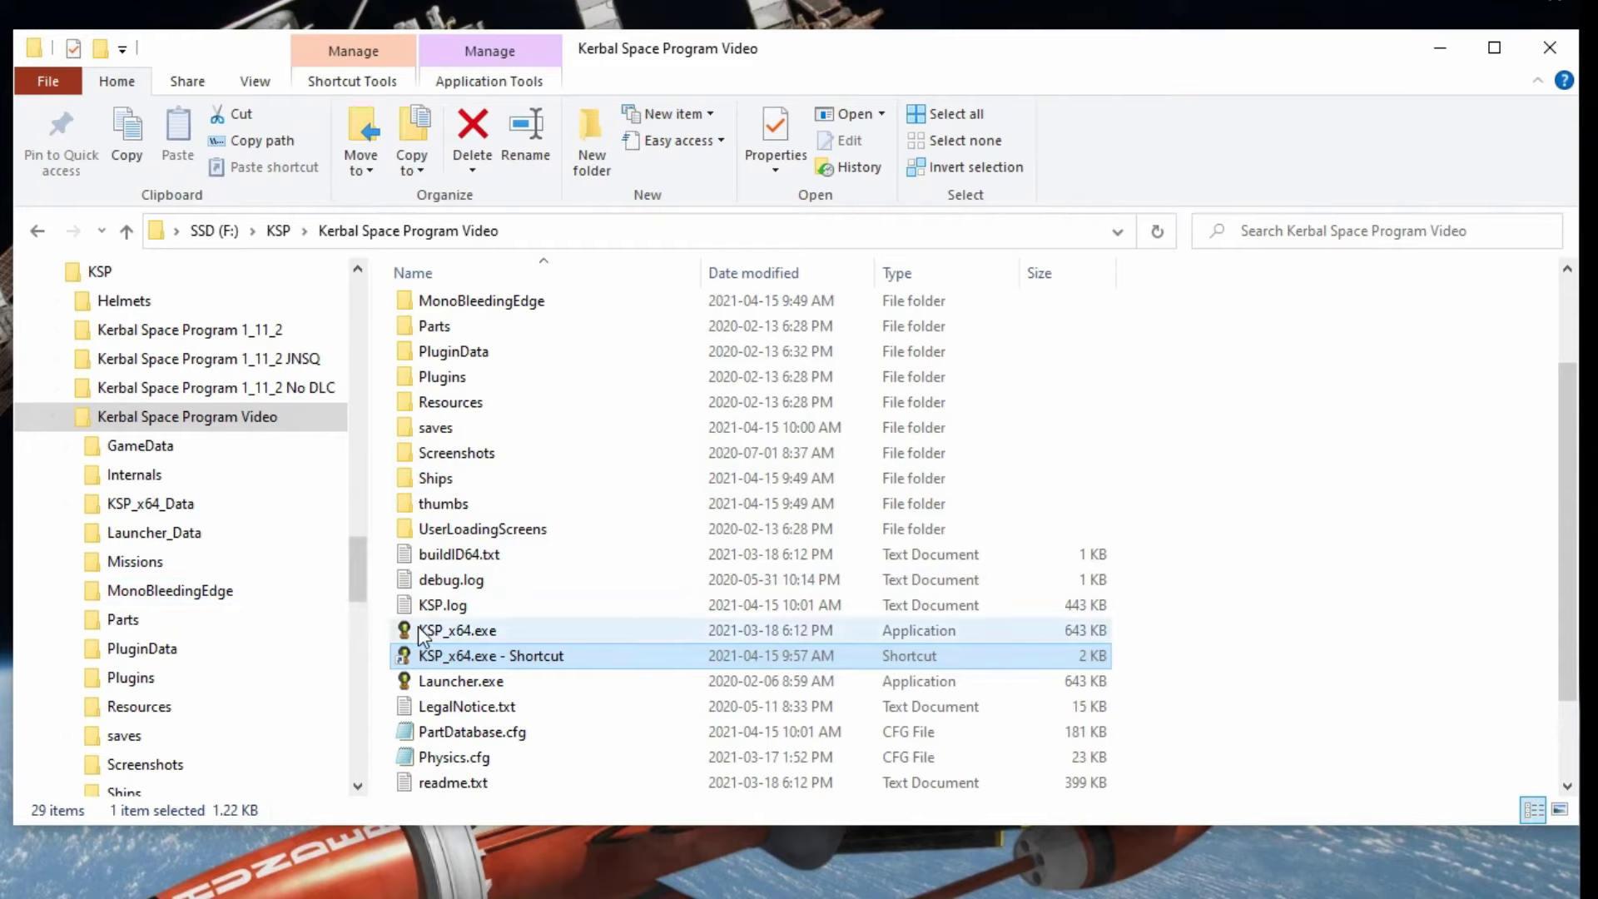
- In File Explorer, go to the KSP folder on SSD (F:) and run ckan.exe
{"action": "left_click", "coordinate": [100, 275]}
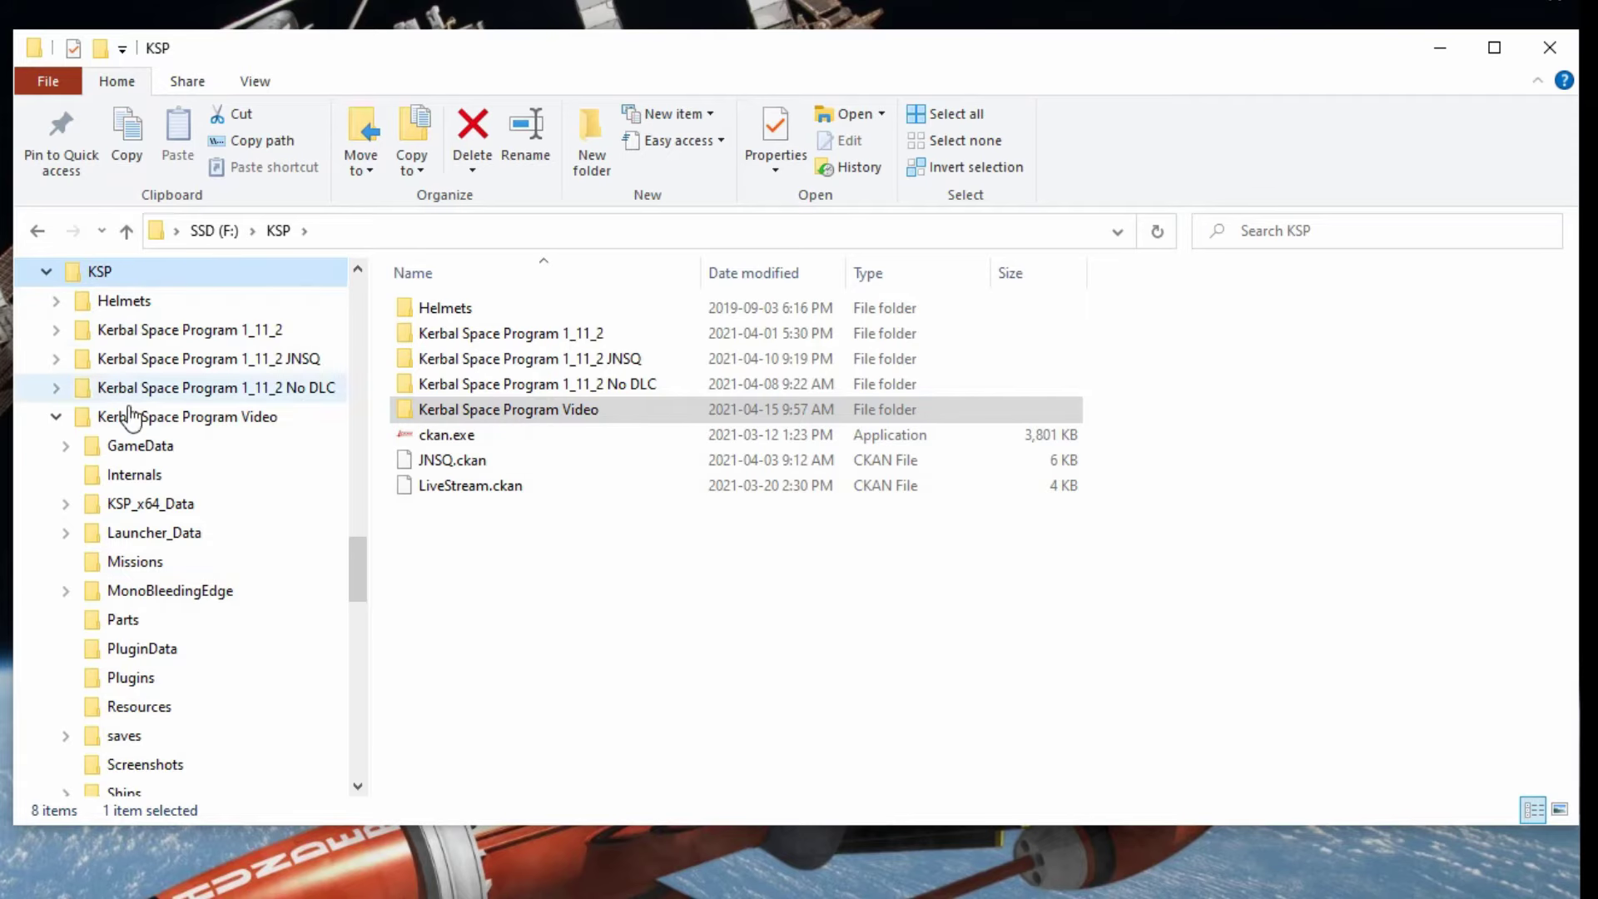
{"action": "left_click", "coordinate": [451, 439]}
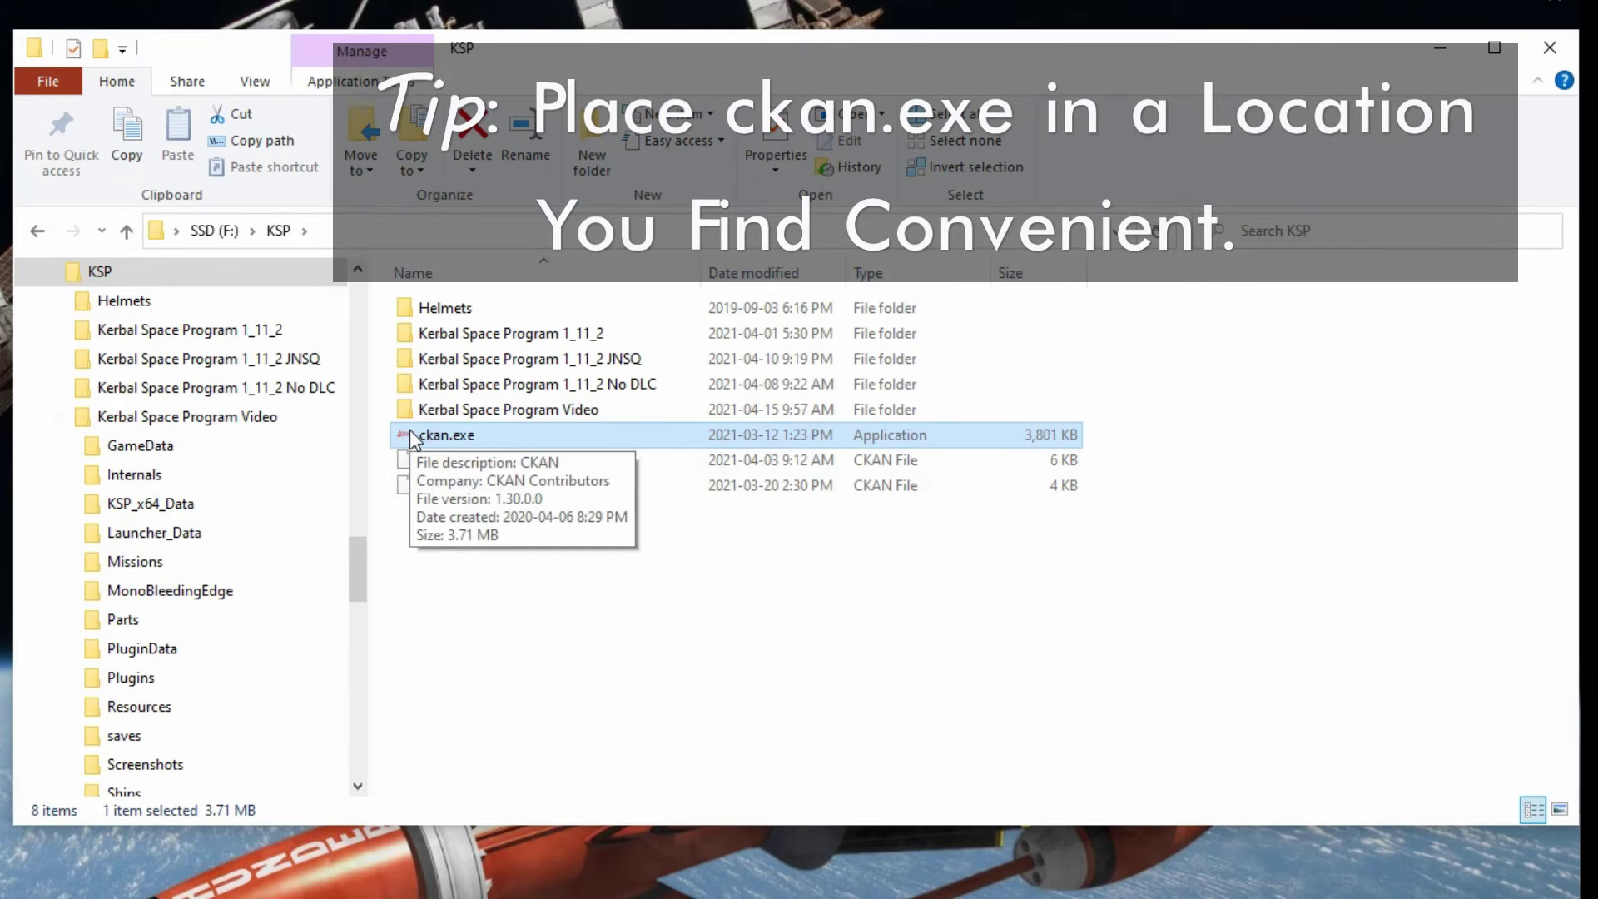
{"action": "double_click", "coordinate": [409, 434]}
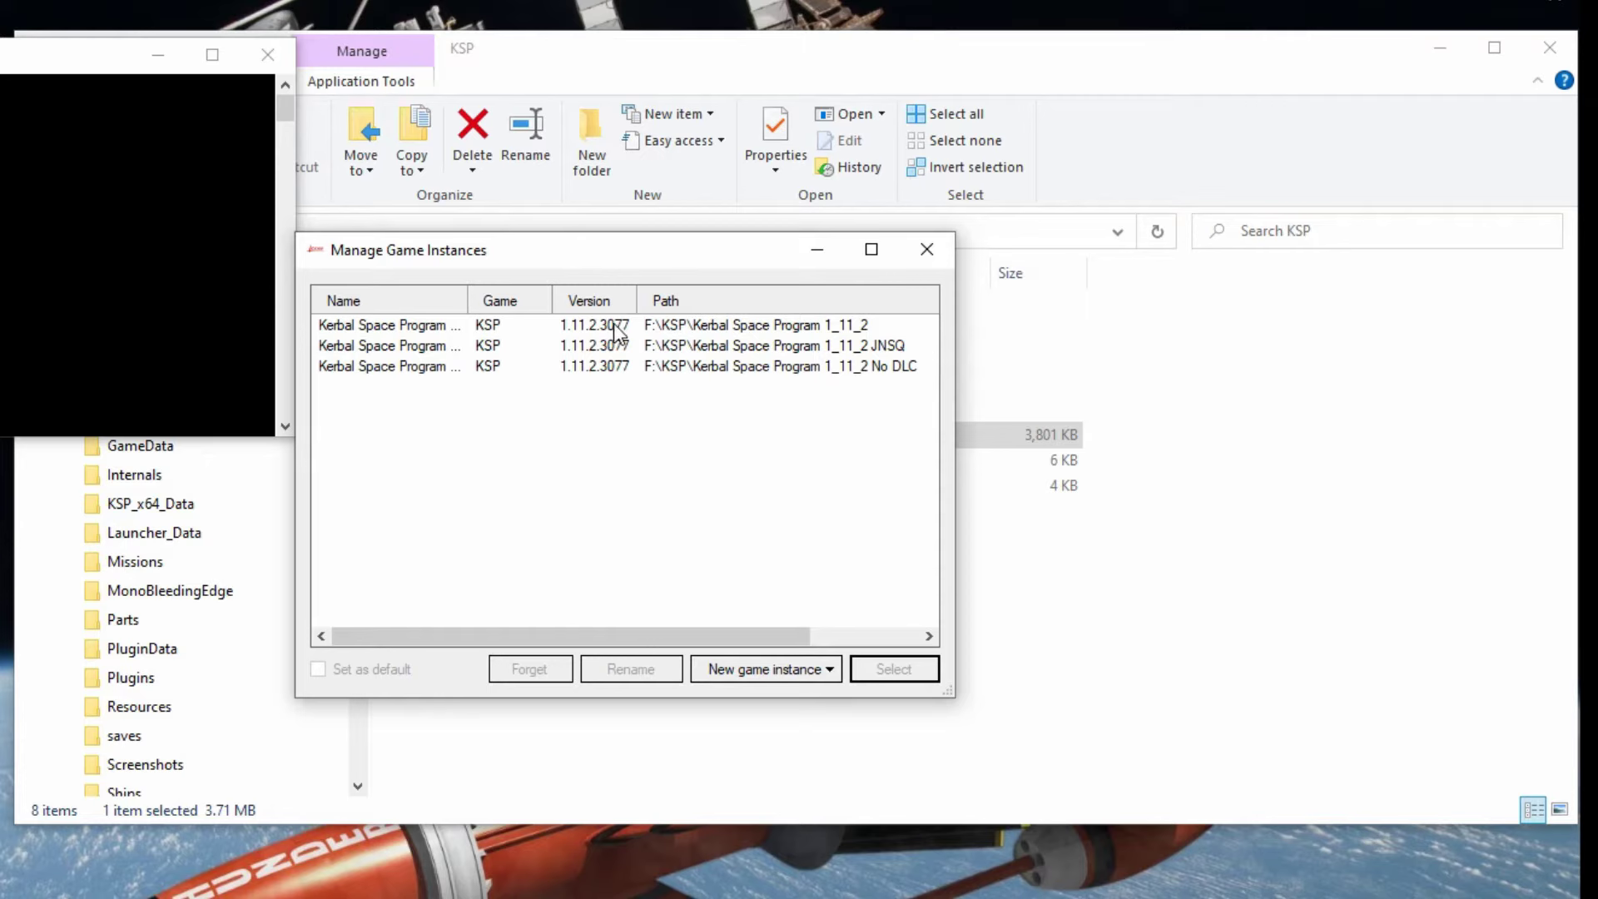
- In CKAN, add the Kerbal Space Program Video folder as a game instance using its buildID64.txt file
{"action": "left_click", "coordinate": [737, 676]}
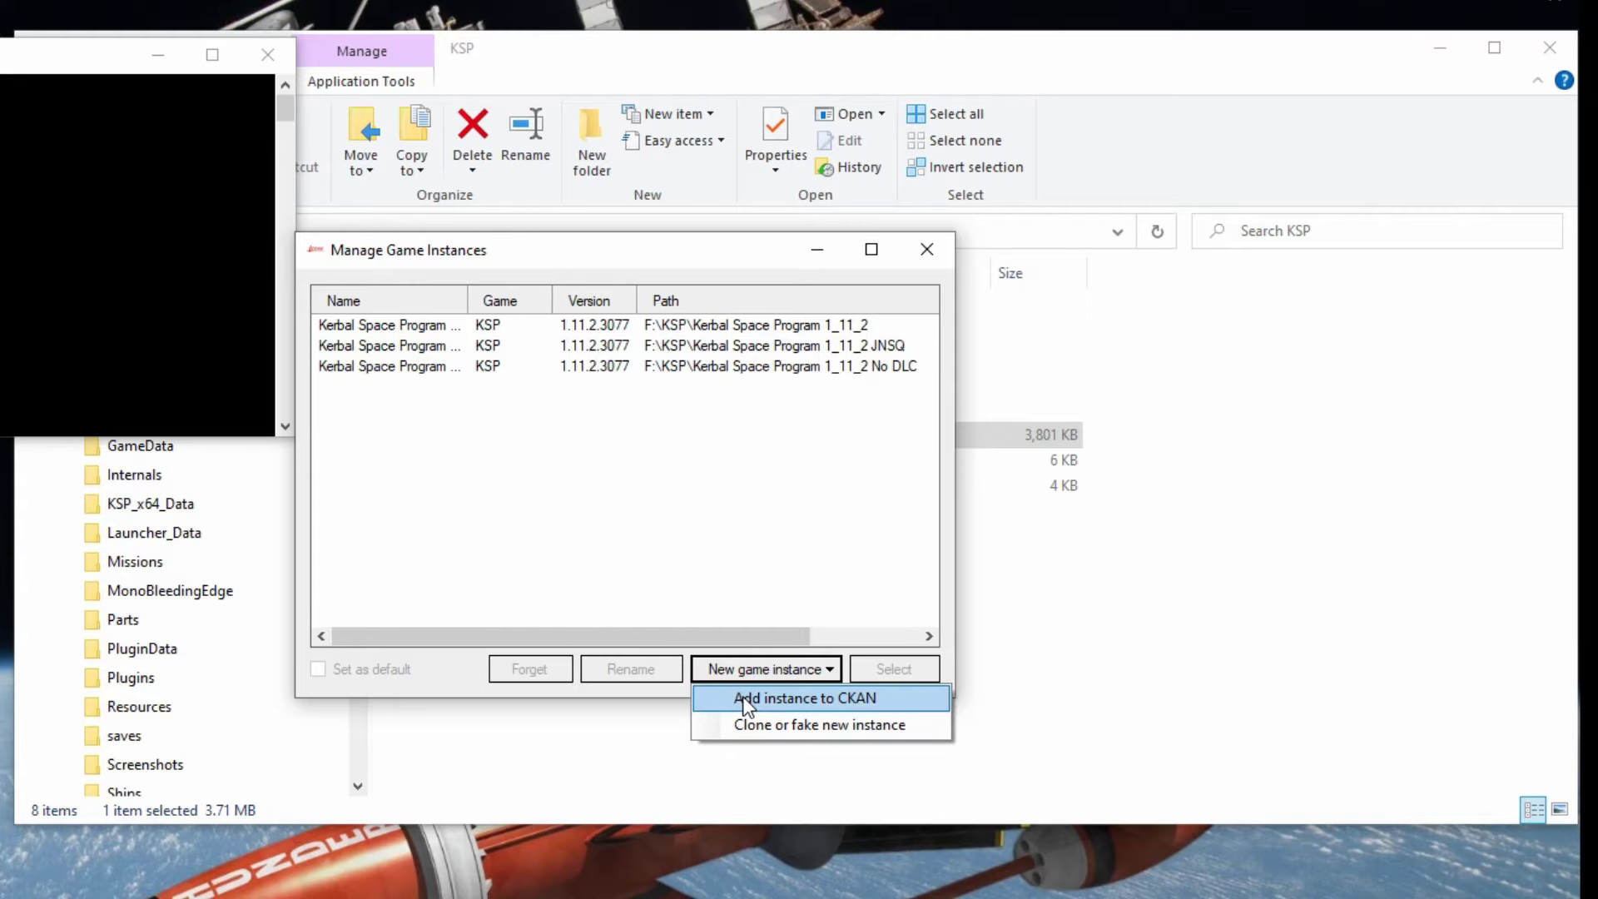
{"action": "left_click", "coordinate": [745, 702]}
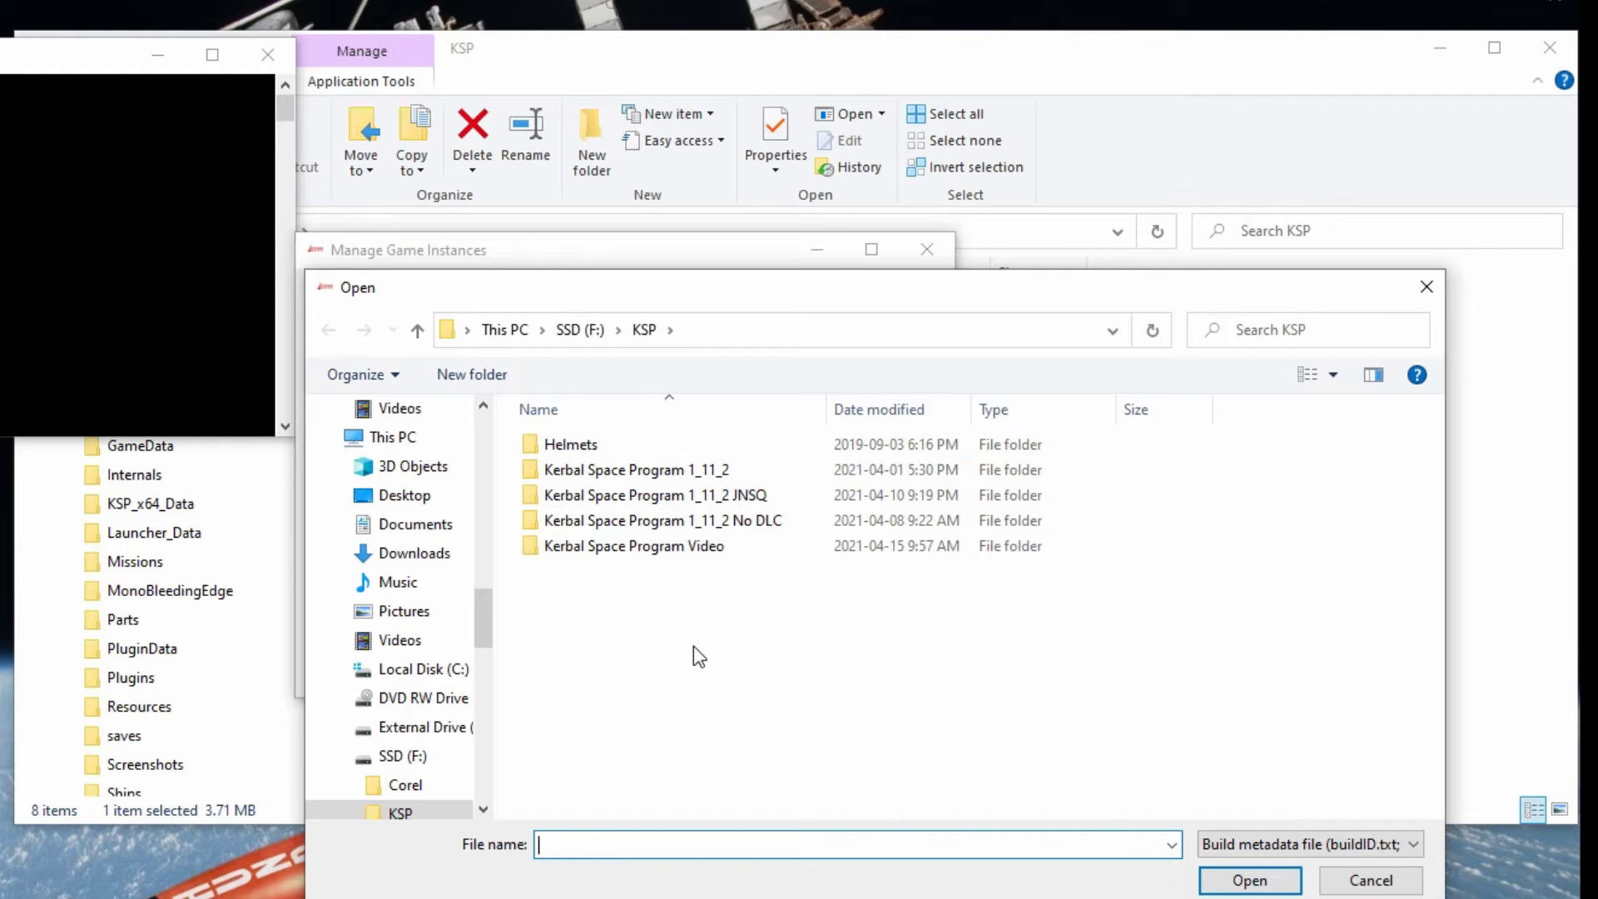
{"action": "left_click", "coordinate": [716, 551]}
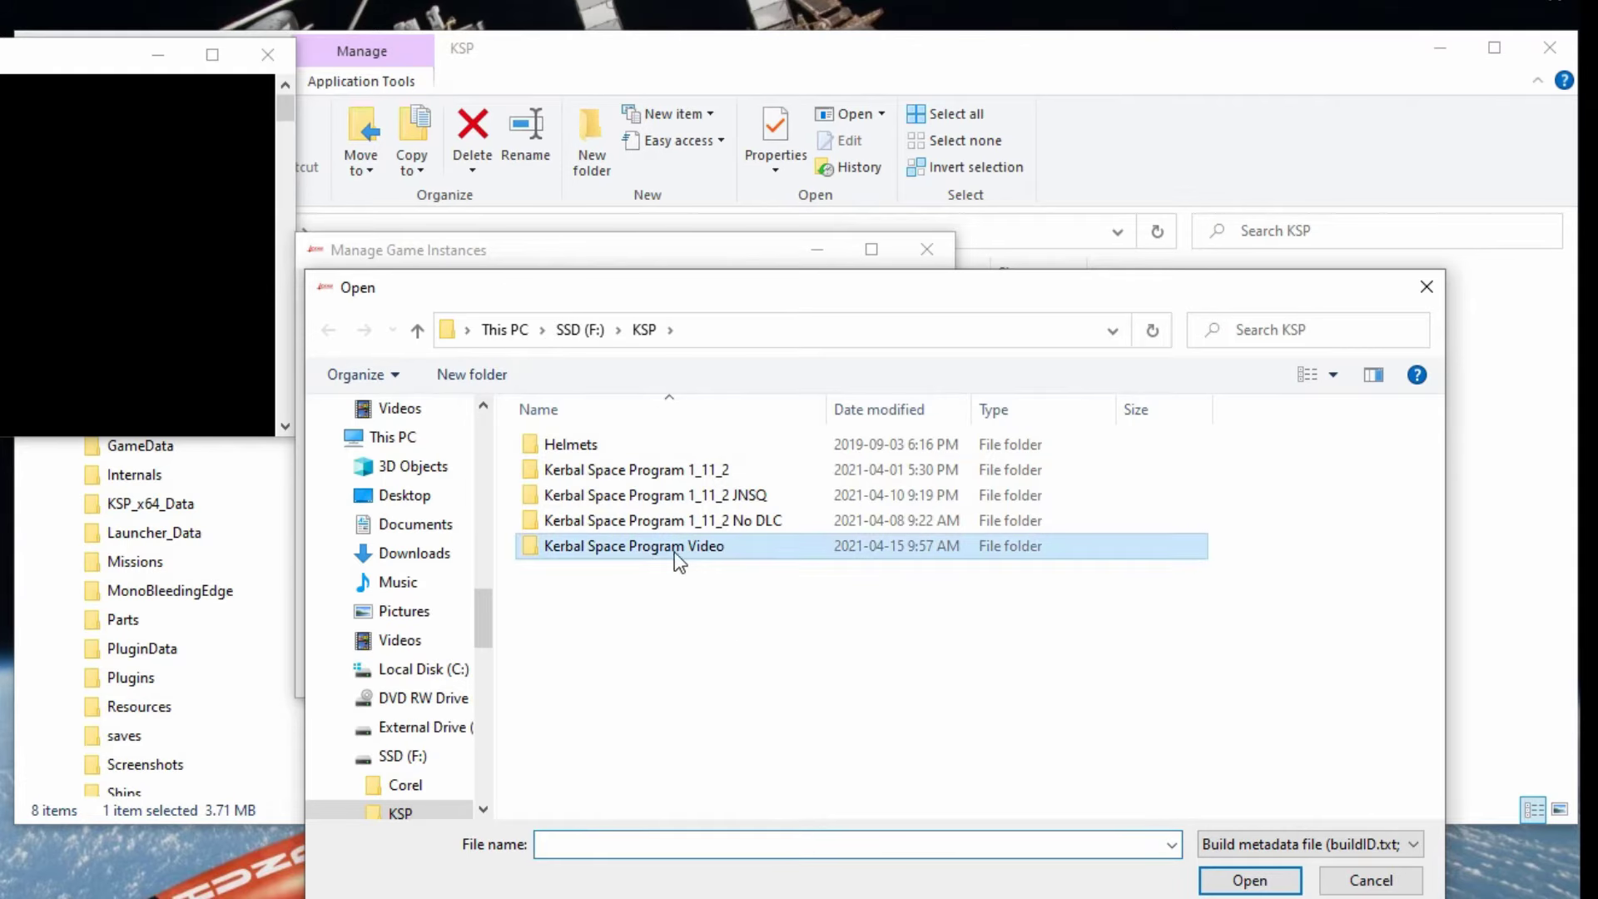
{"action": "double_click", "coordinate": [627, 547]}
{"action": "scroll", "coordinate": [733, 624], "scroll_direction": "down", "scroll_amount": 1}
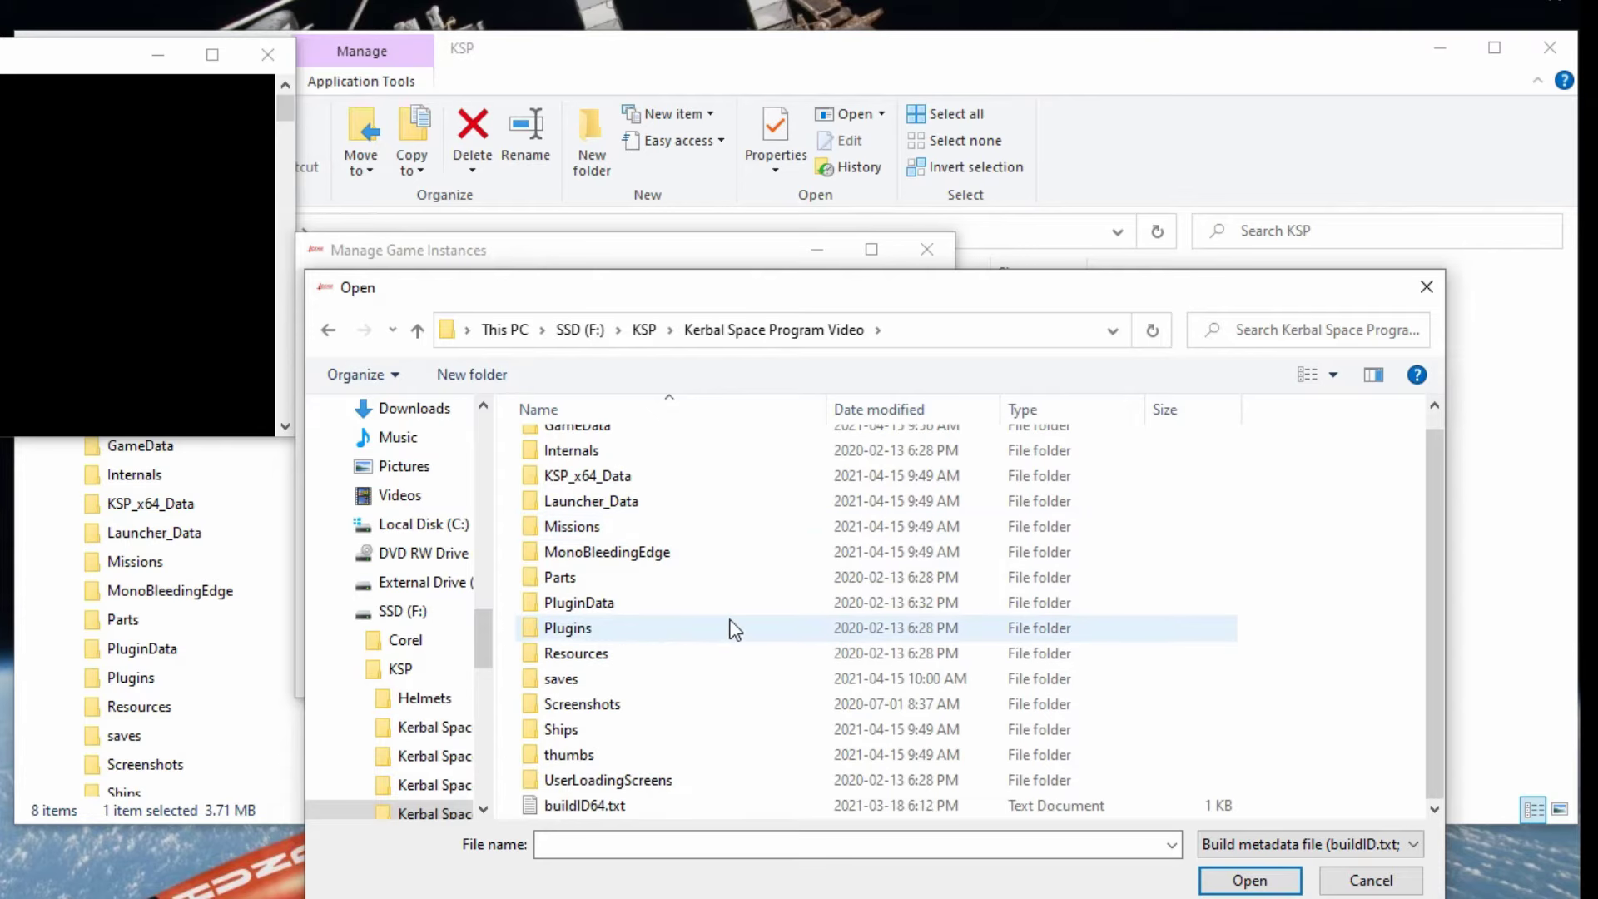
{"action": "left_click", "coordinate": [621, 807]}
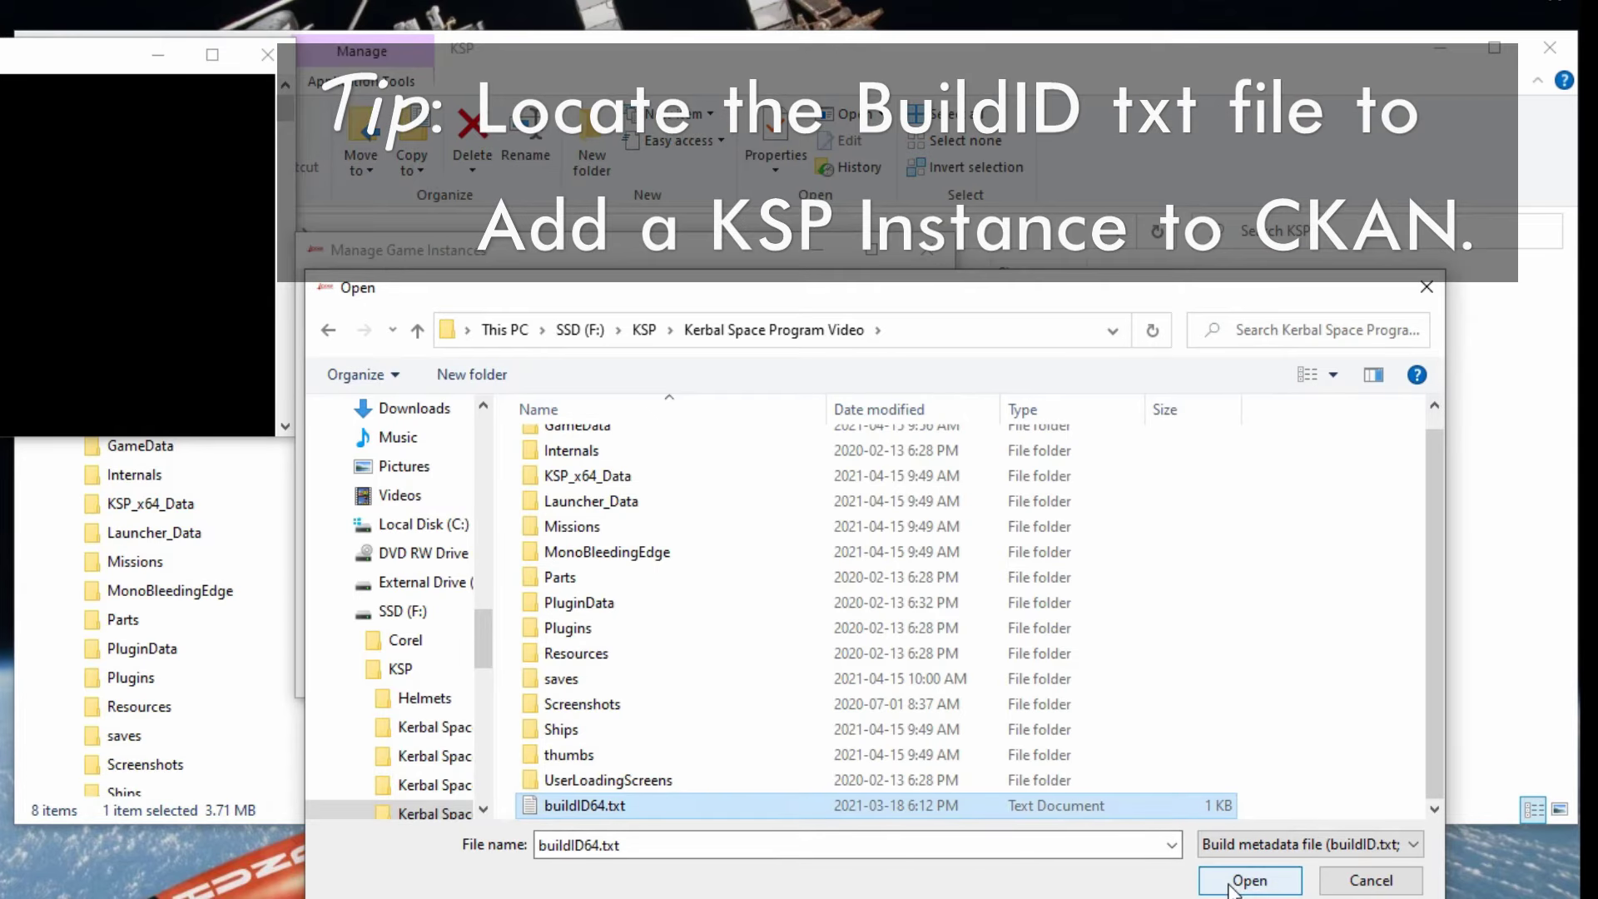
{"action": "left_click", "coordinate": [1232, 882]}
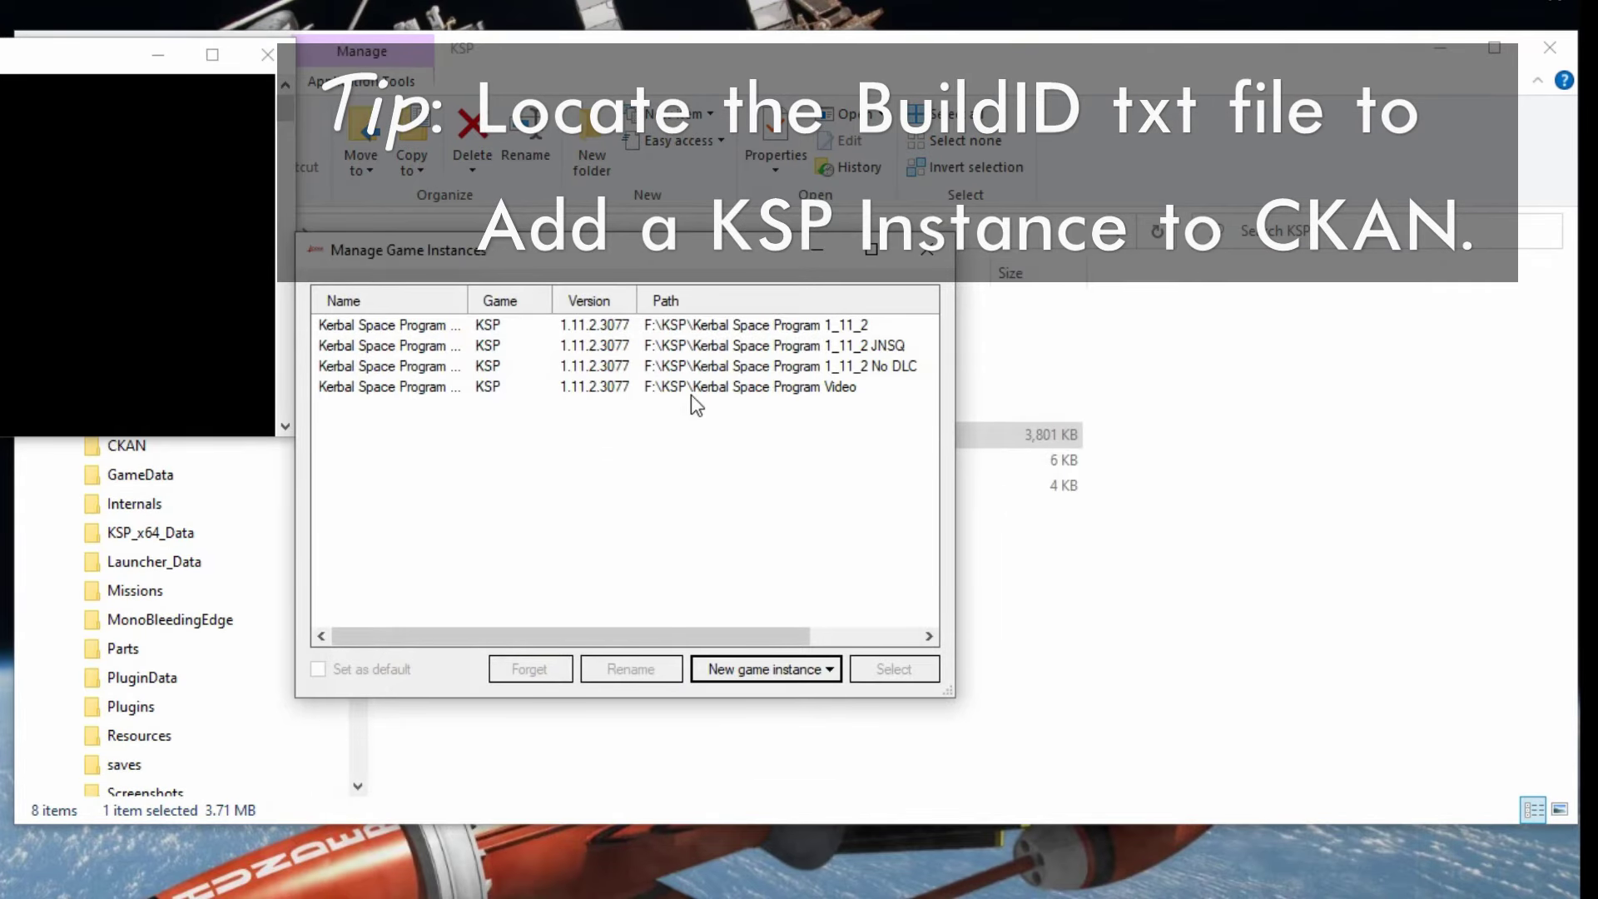
- Select the Kerbal Space Program Video instance from the game instances and open it for mod management
{"action": "left_click", "coordinate": [692, 396]}
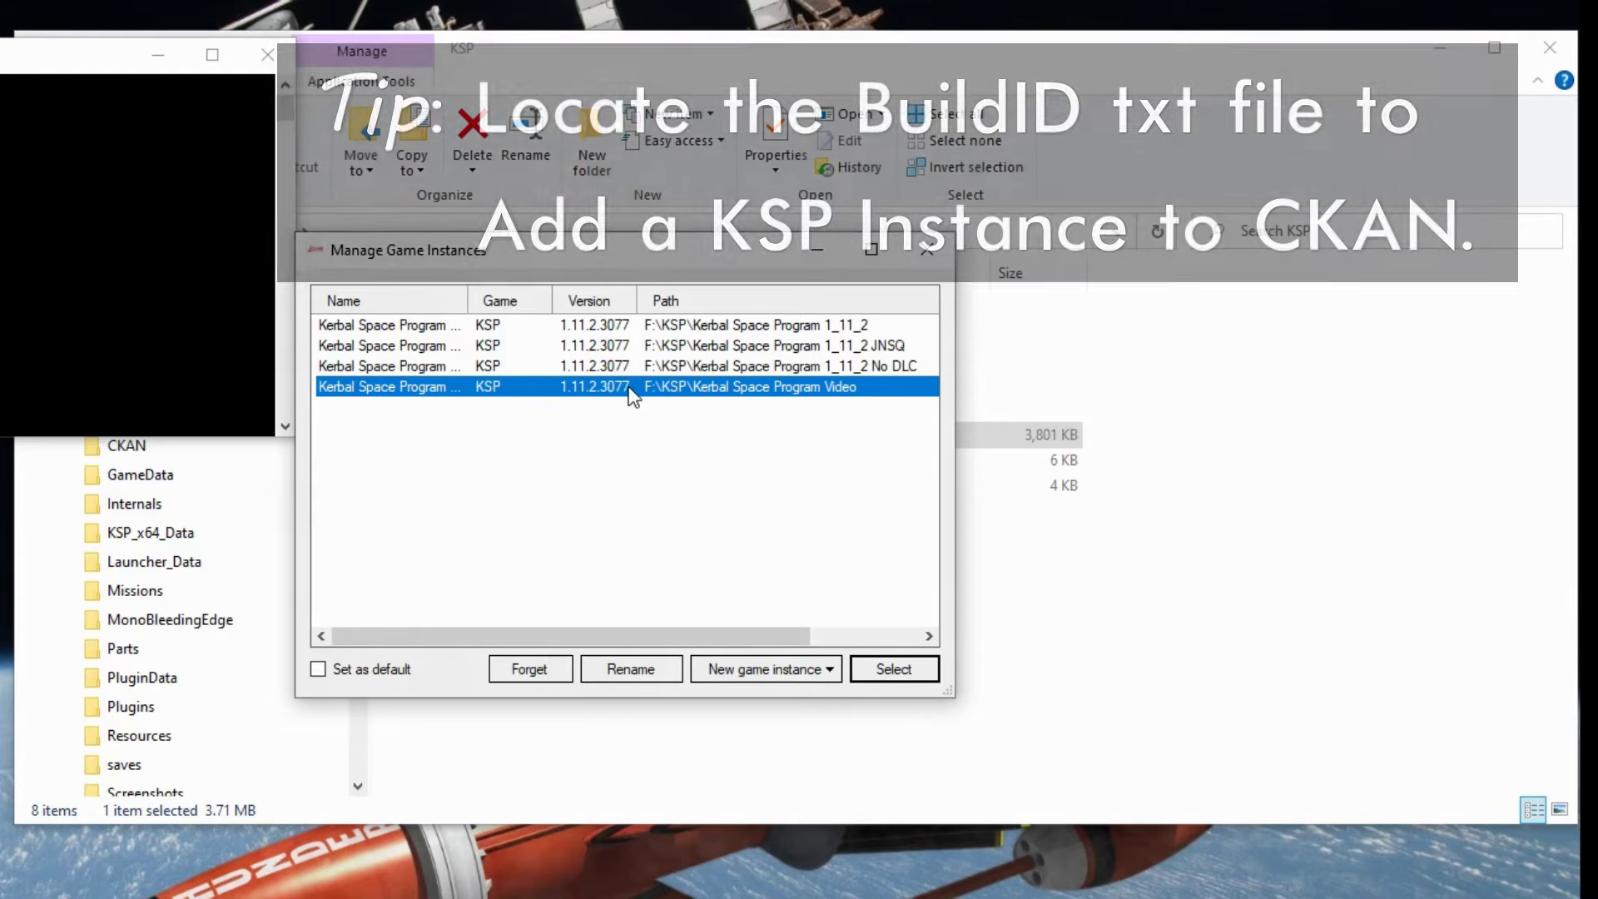
{"action": "left_click", "coordinate": [518, 360]}
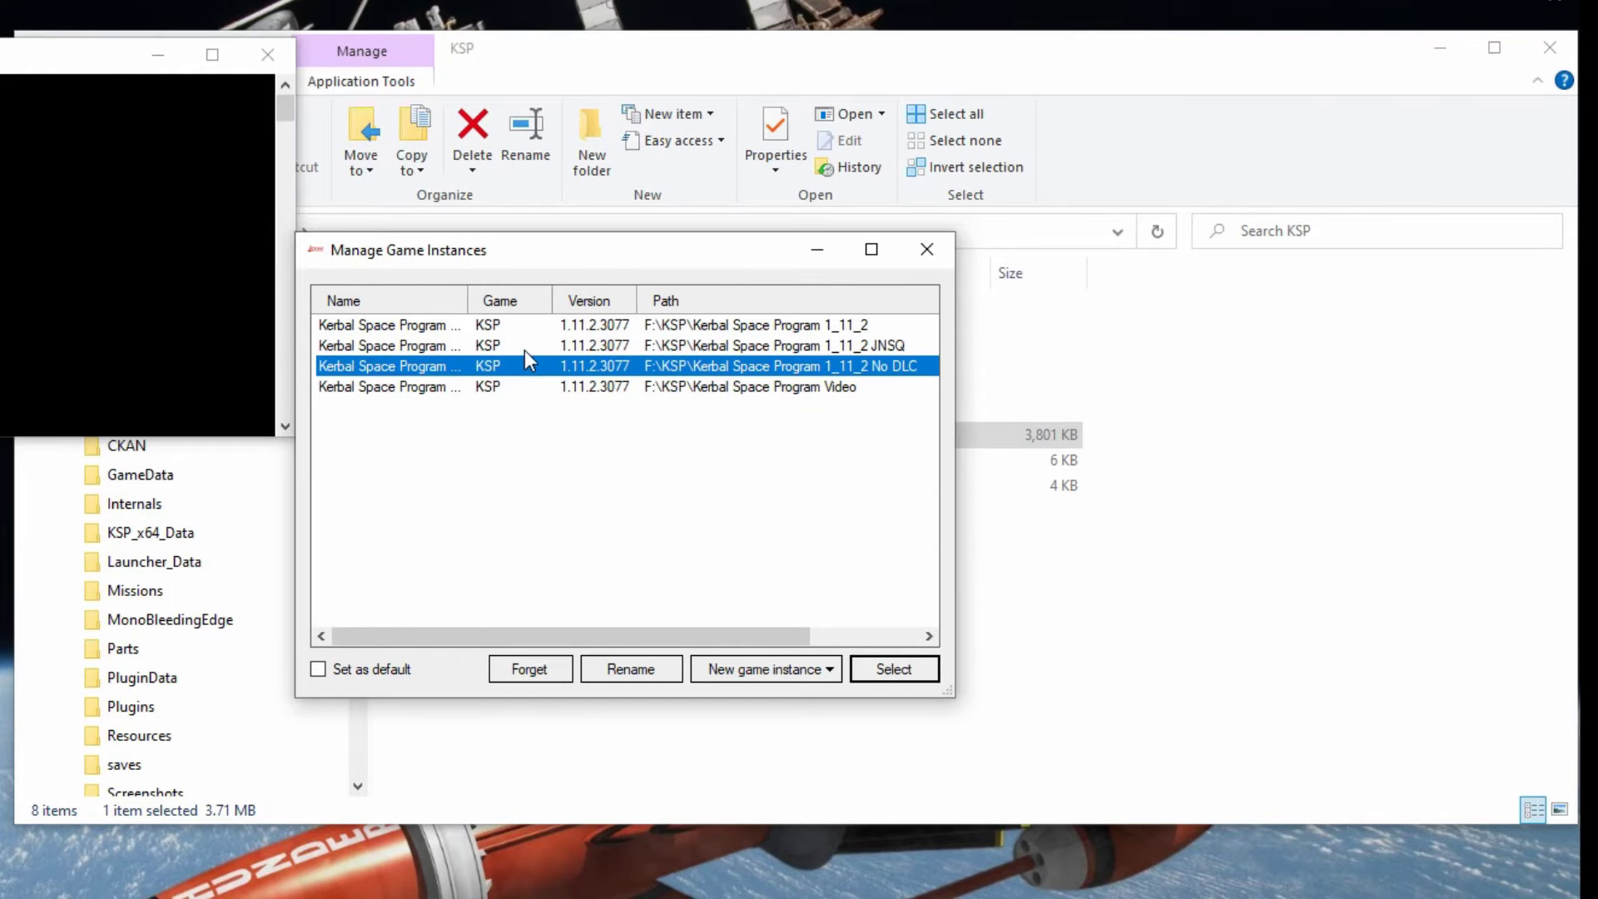
{"action": "left_click", "coordinate": [538, 339]}
{"action": "left_click", "coordinate": [556, 325]}
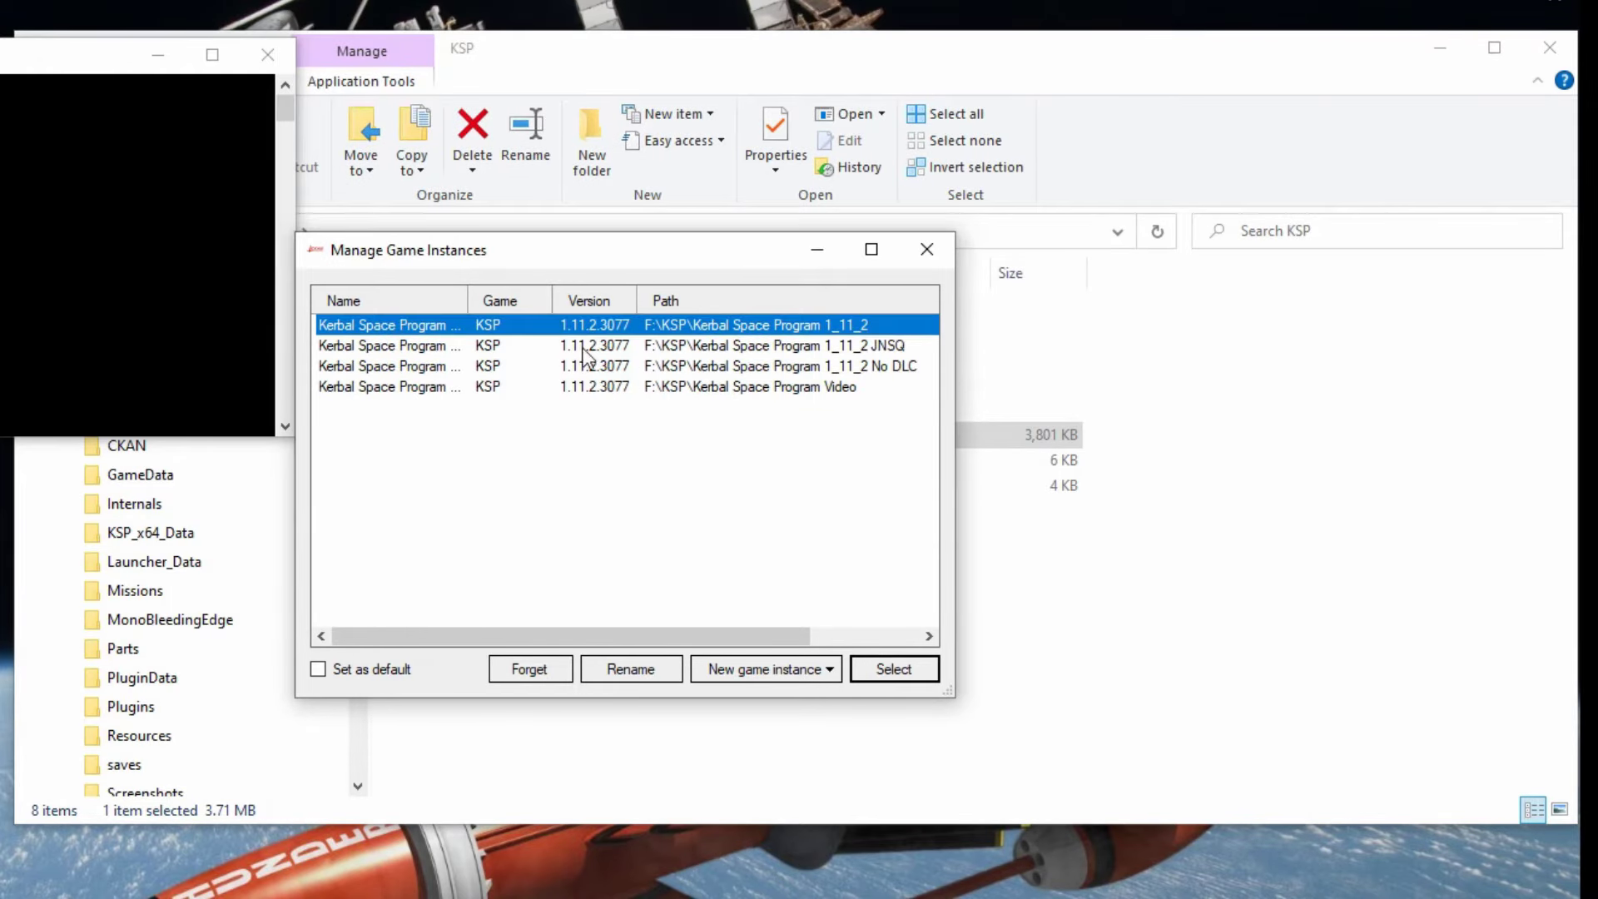
{"action": "left_click", "coordinate": [636, 388]}
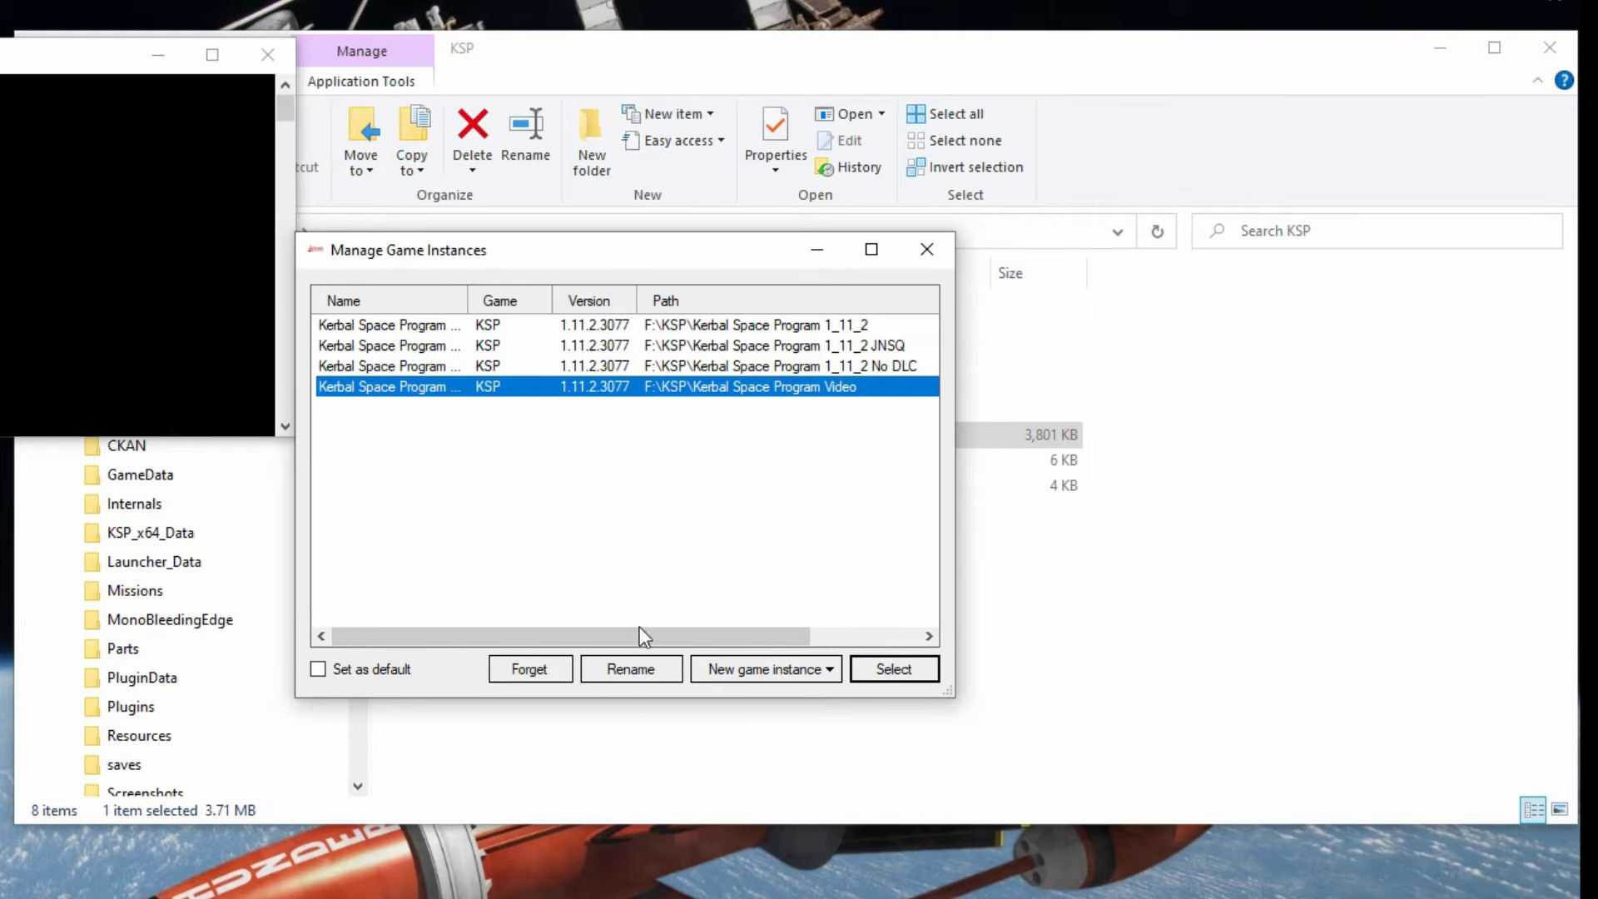
{"action": "left_click", "coordinate": [879, 666]}
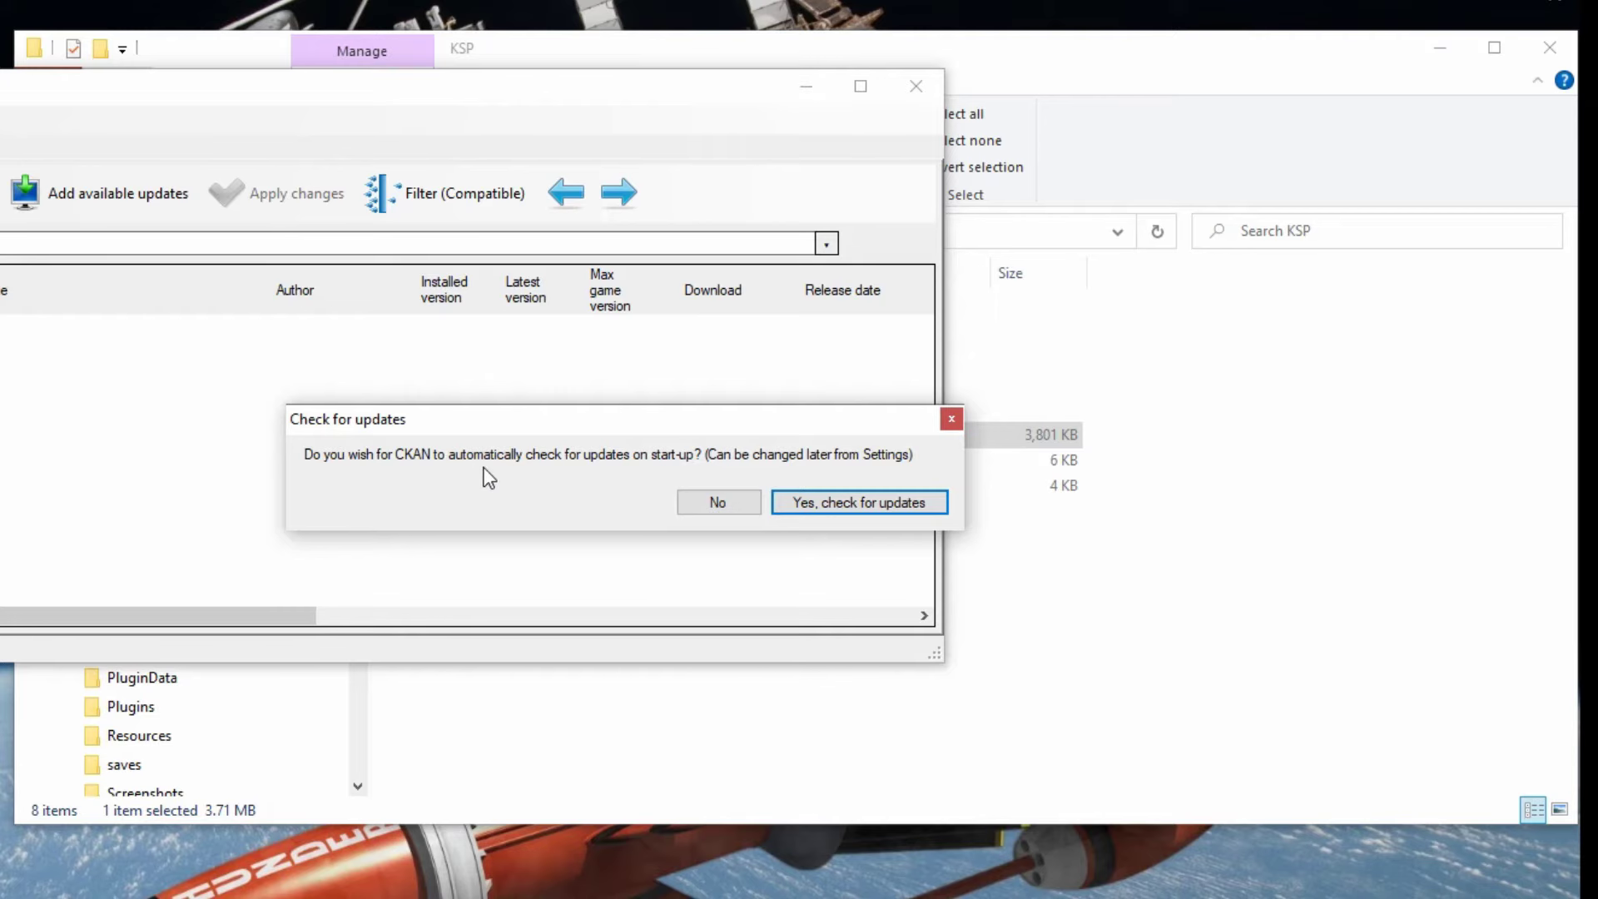
- Allow automatic update checks on start-up and a modlist refresh on every load, and enlarge the CKAN window
{"action": "left_click", "coordinate": [861, 503]}
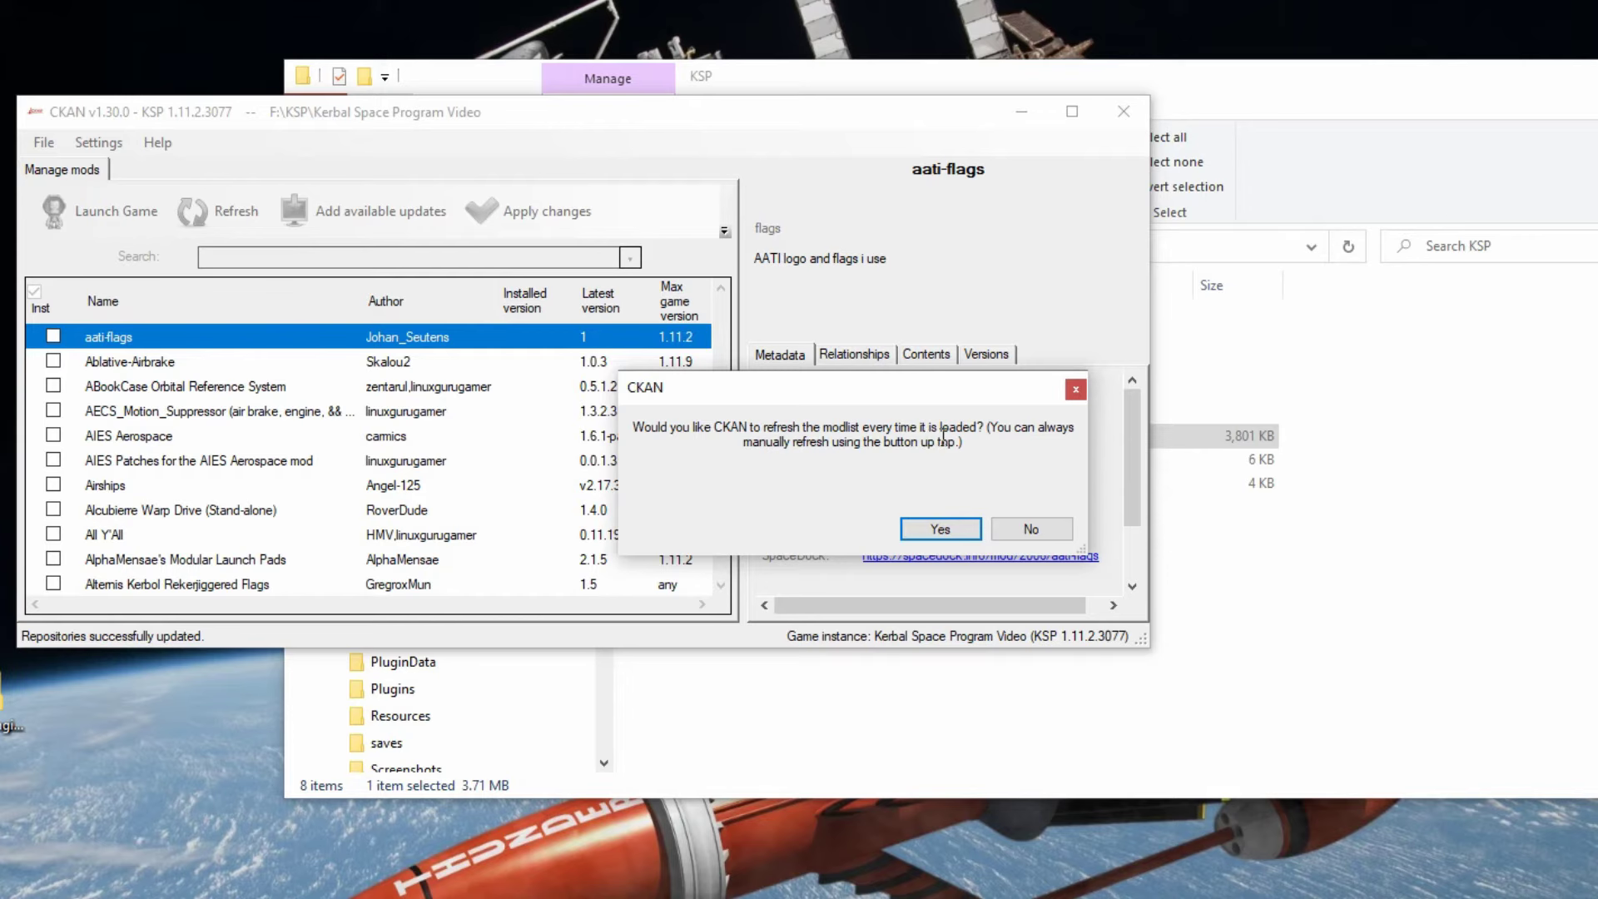
{"action": "left_click", "coordinate": [940, 529]}
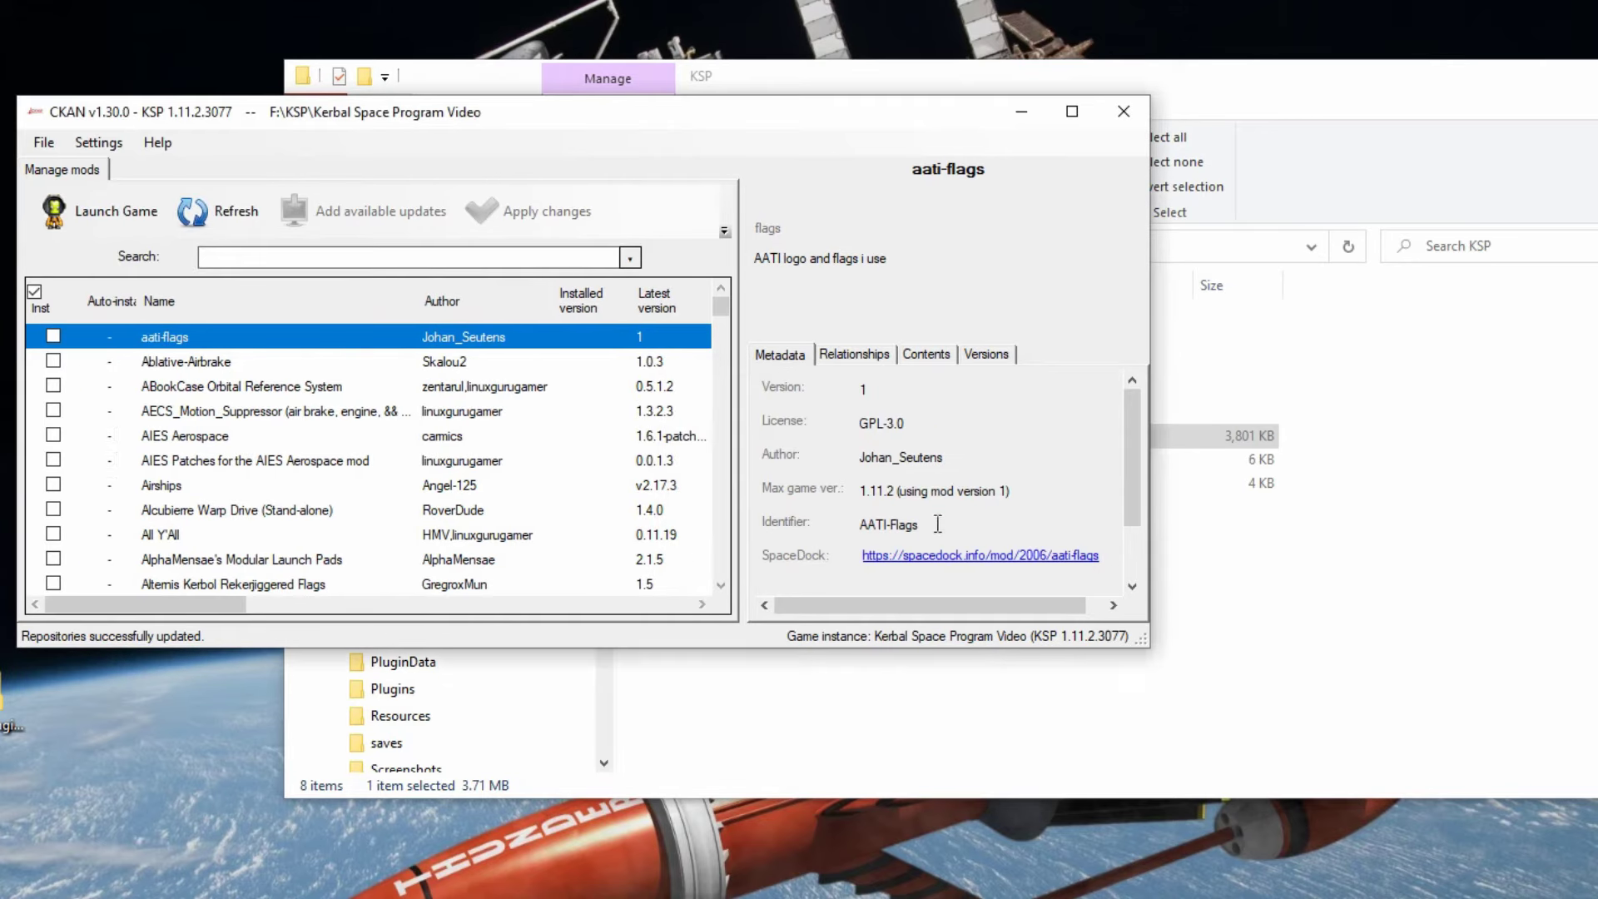
{"action": "left_click_drag", "start_coordinate": [877, 115], "coordinate": [932, 40]}
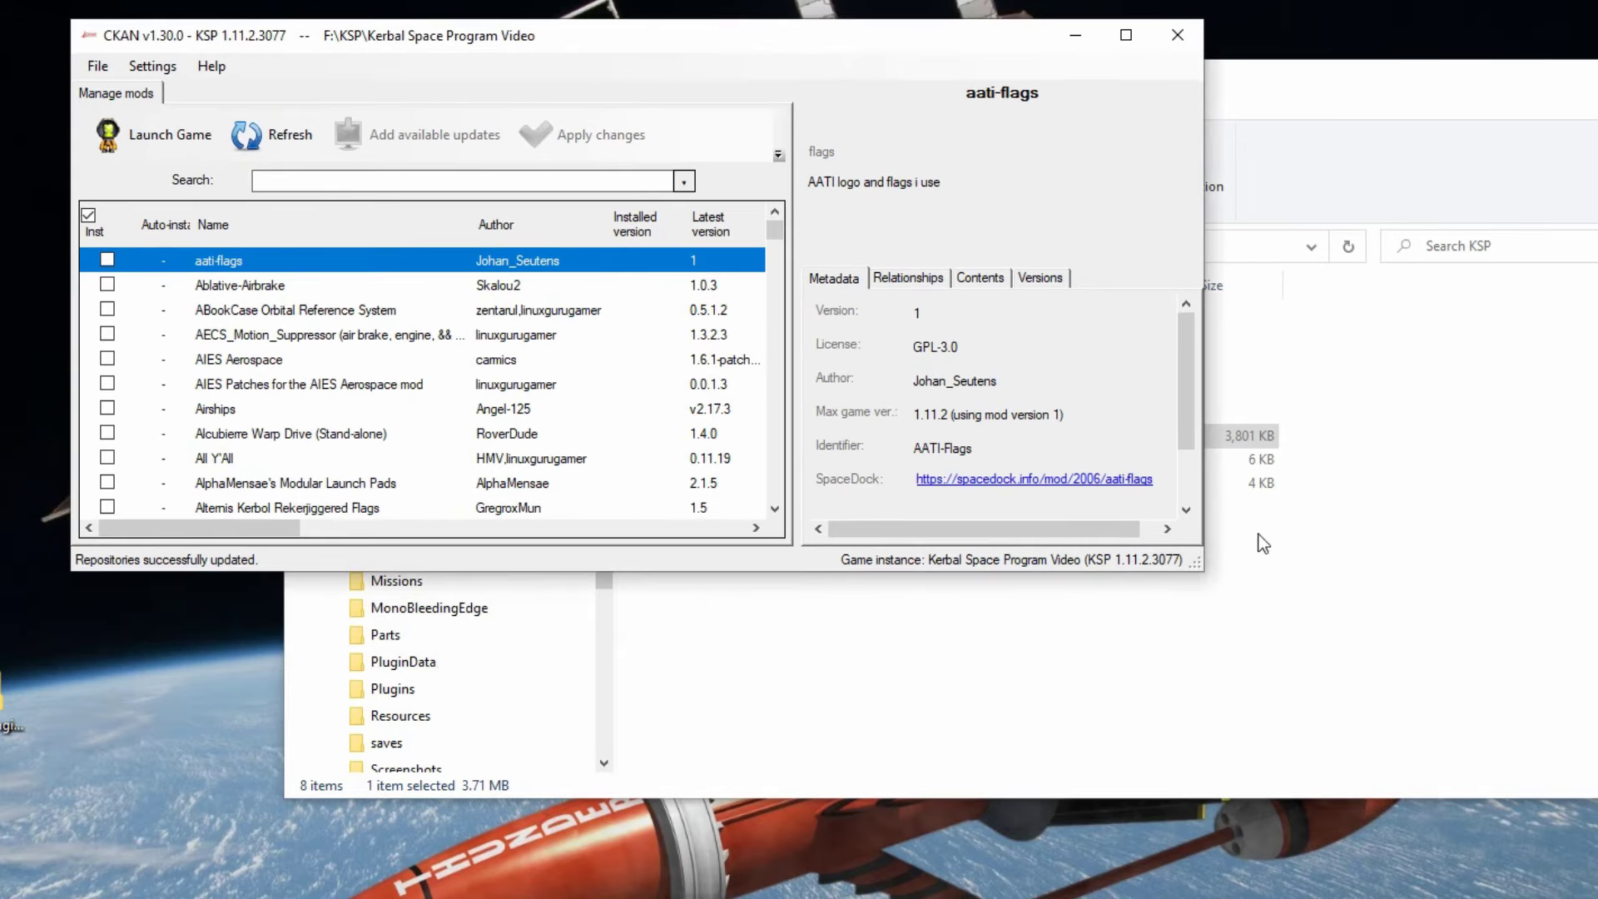
{"action": "left_click_drag", "start_coordinate": [1201, 569], "coordinate": [1546, 874]}
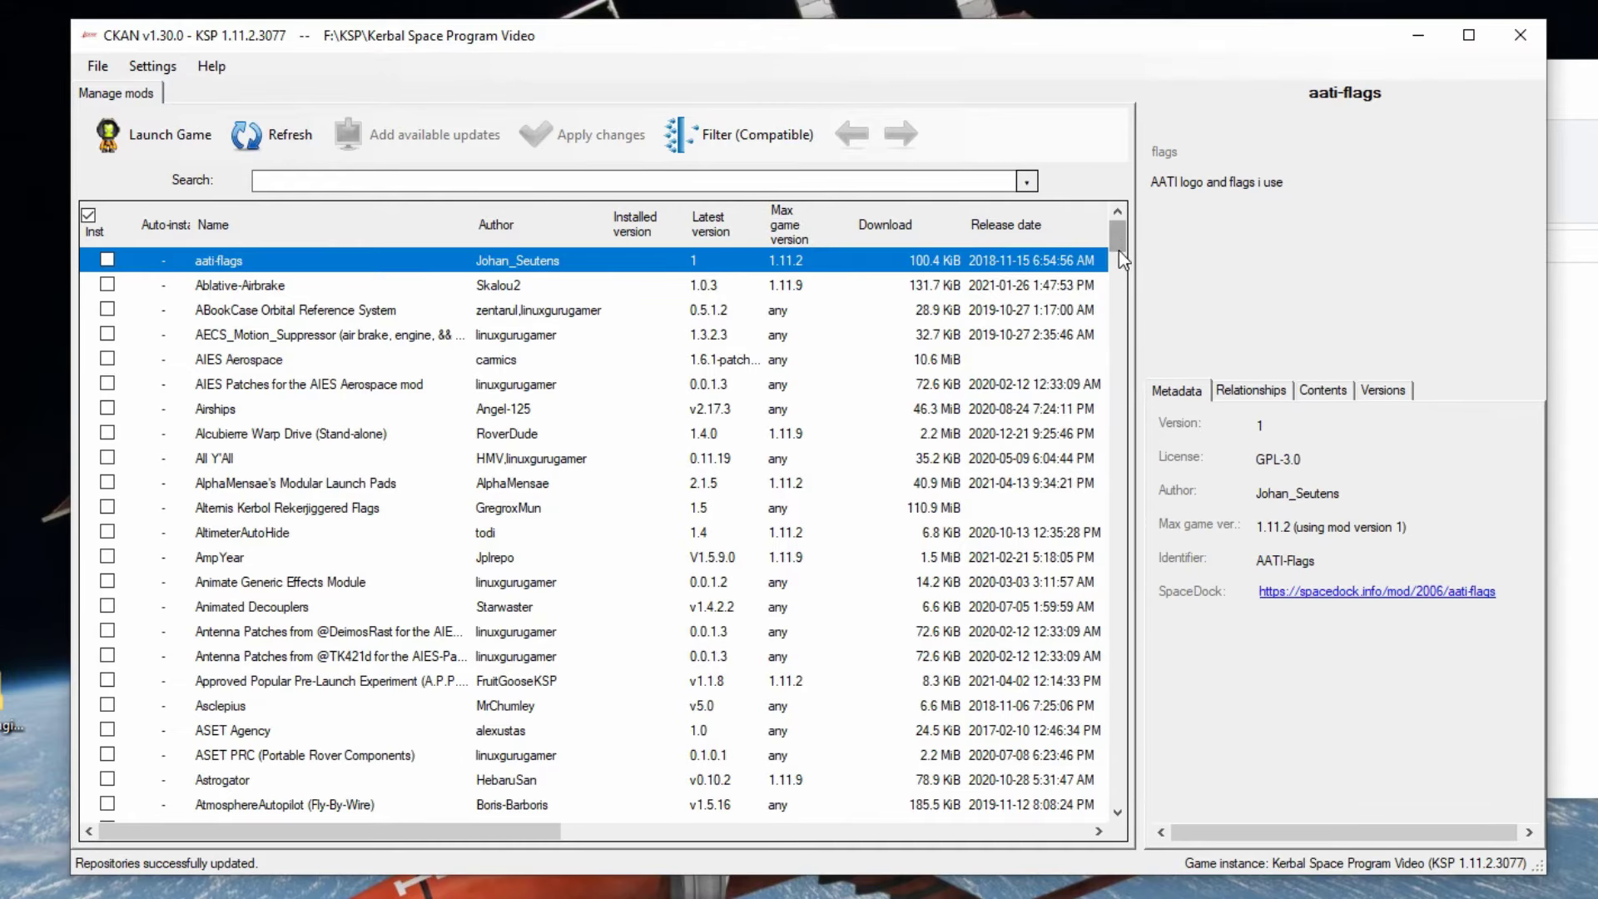
- Look through the mod list and the available filter choices, keeping the list filtered to compatible mods
{"action": "mouse_move", "coordinate": [1119, 249]}
{"action": "left_mouse_down"}
{"action": "mouse_move", "coordinate": [1097, 377]}
{"action": "mouse_move", "coordinate": [1104, 526]}
{"action": "mouse_move", "coordinate": [1117, 254]}
{"action": "left_mouse_up"}
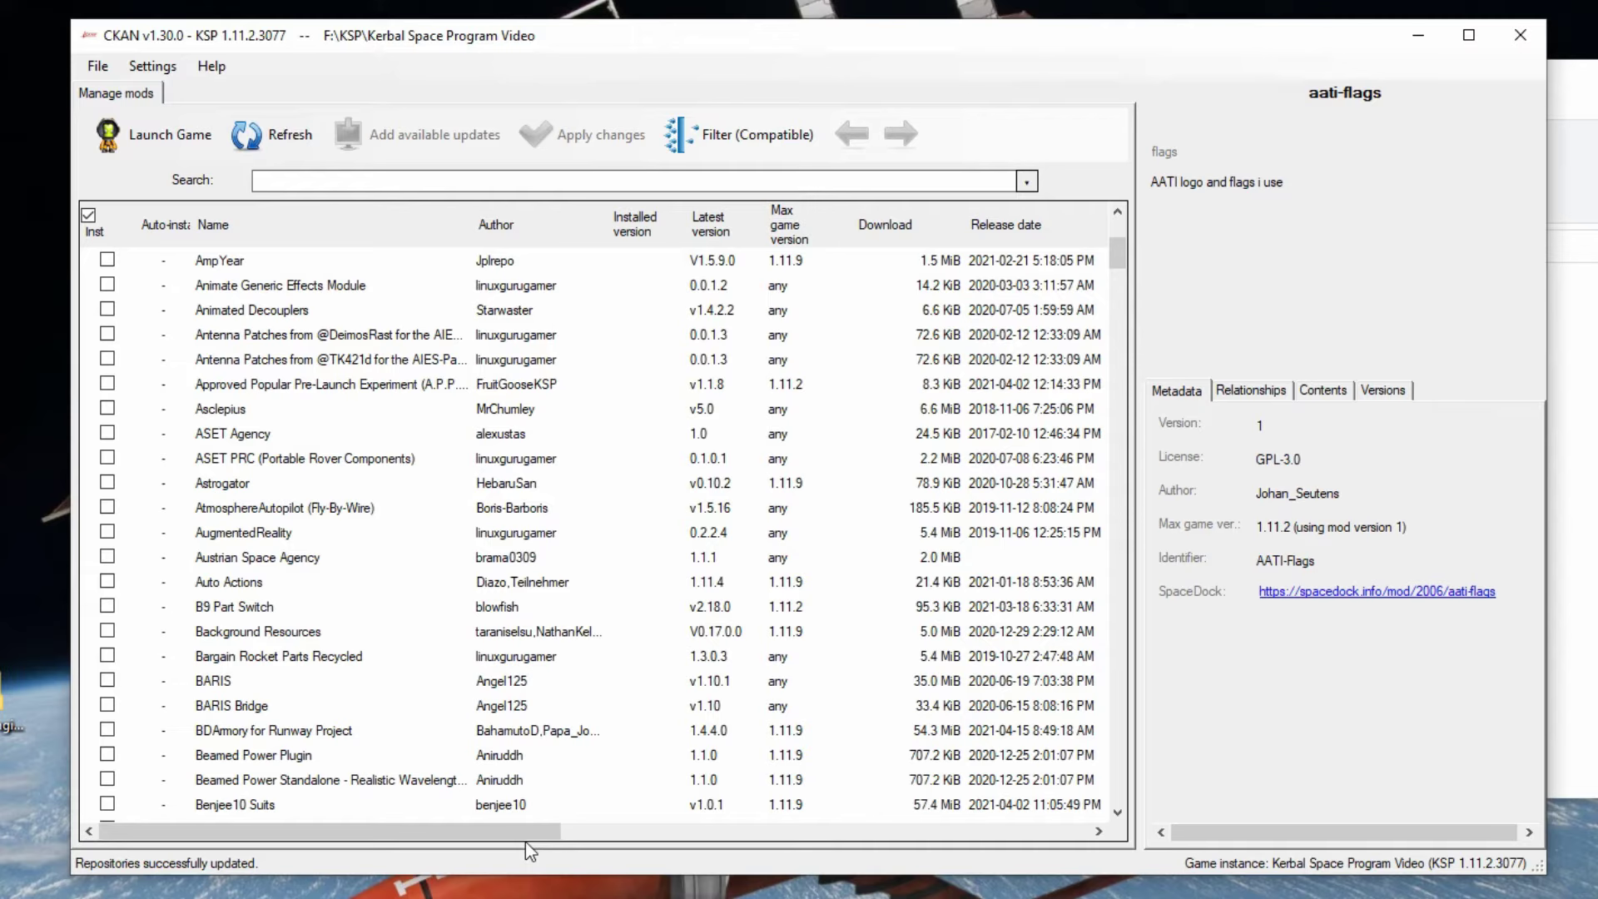
{"action": "left_click", "coordinate": [791, 137]}
{"action": "left_click", "coordinate": [791, 137]}
{"action": "left_click", "coordinate": [799, 141]}
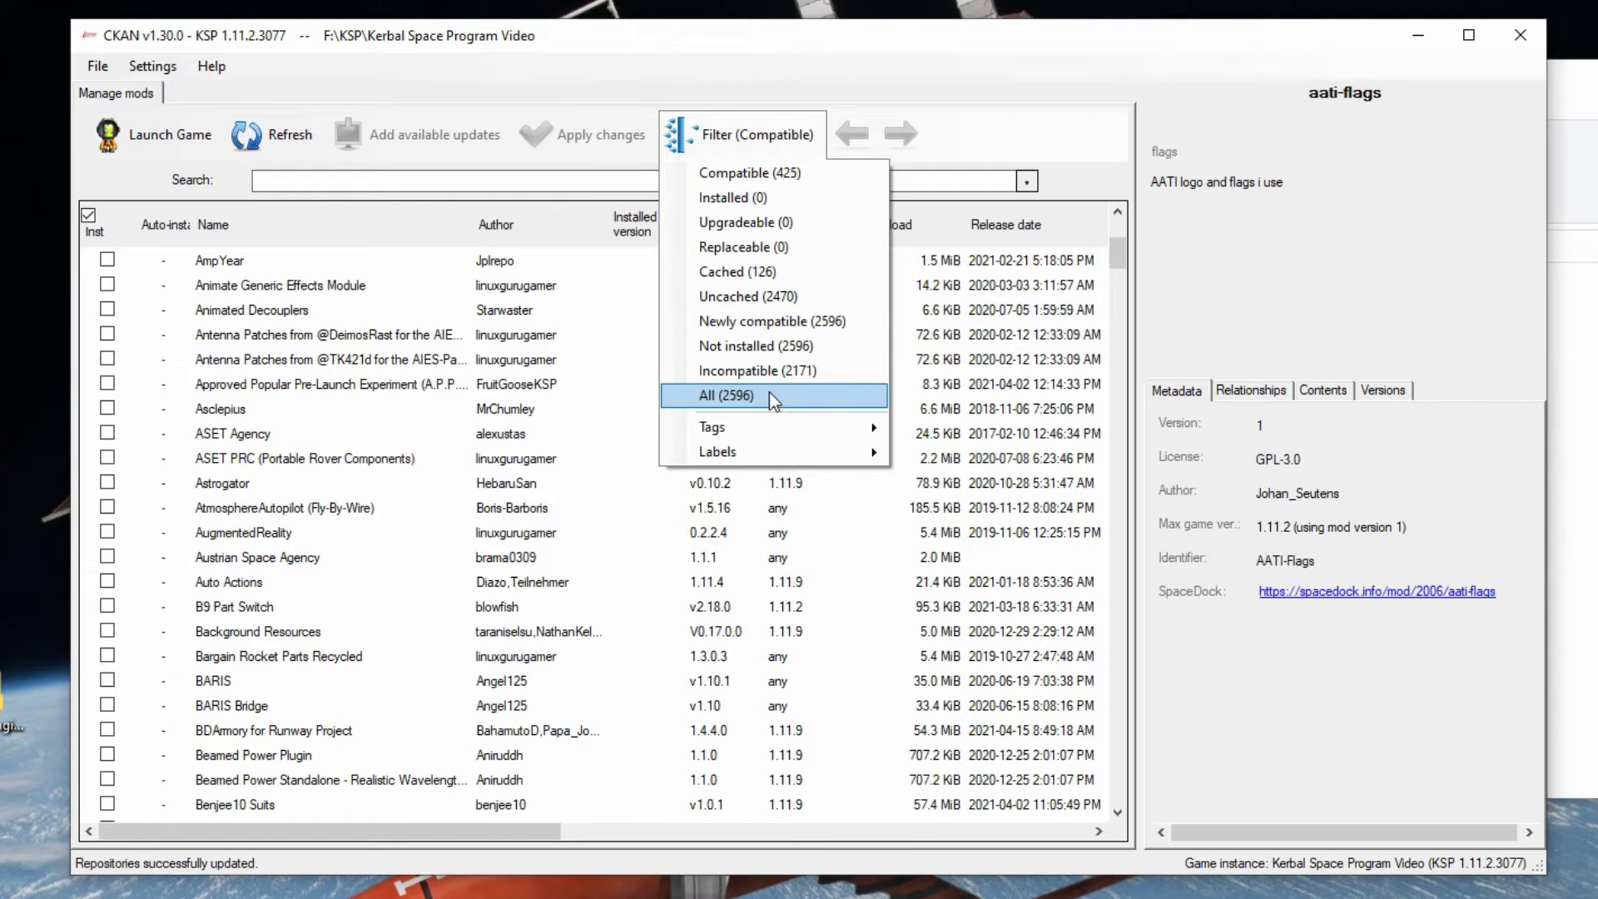
{"action": "left_click", "coordinate": [776, 185]}
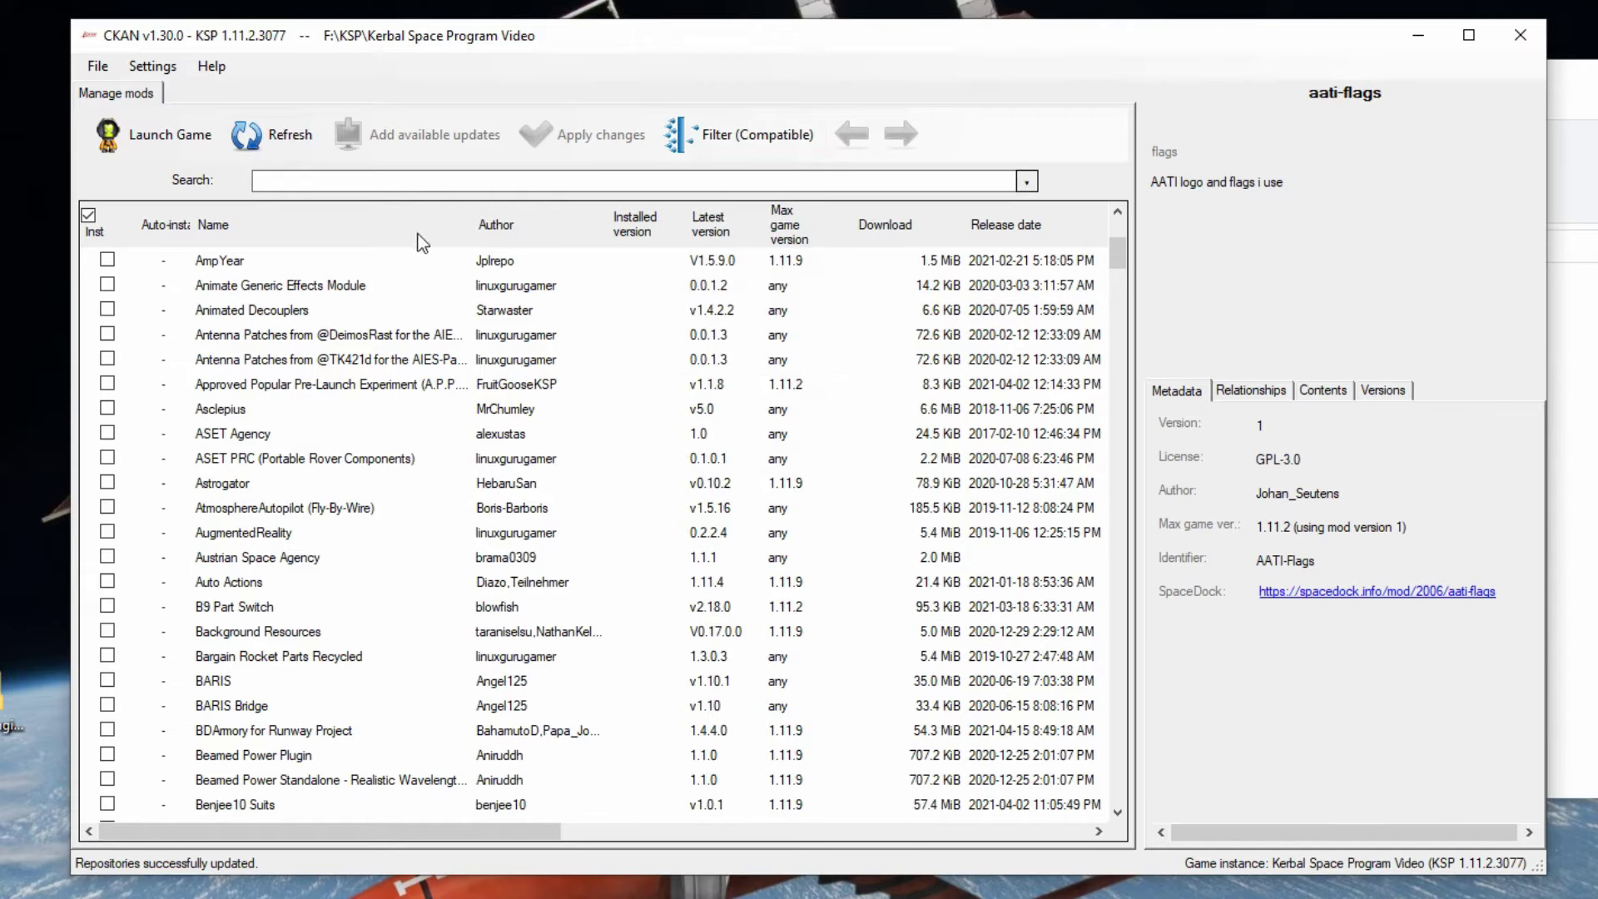
- Search for "kerbal engin" and try marking Kerbal Engineer Redux for installation, clearing the mark again
{"action": "left_click", "coordinate": [391, 182]}
{"action": "type", "text": "kerbal"}
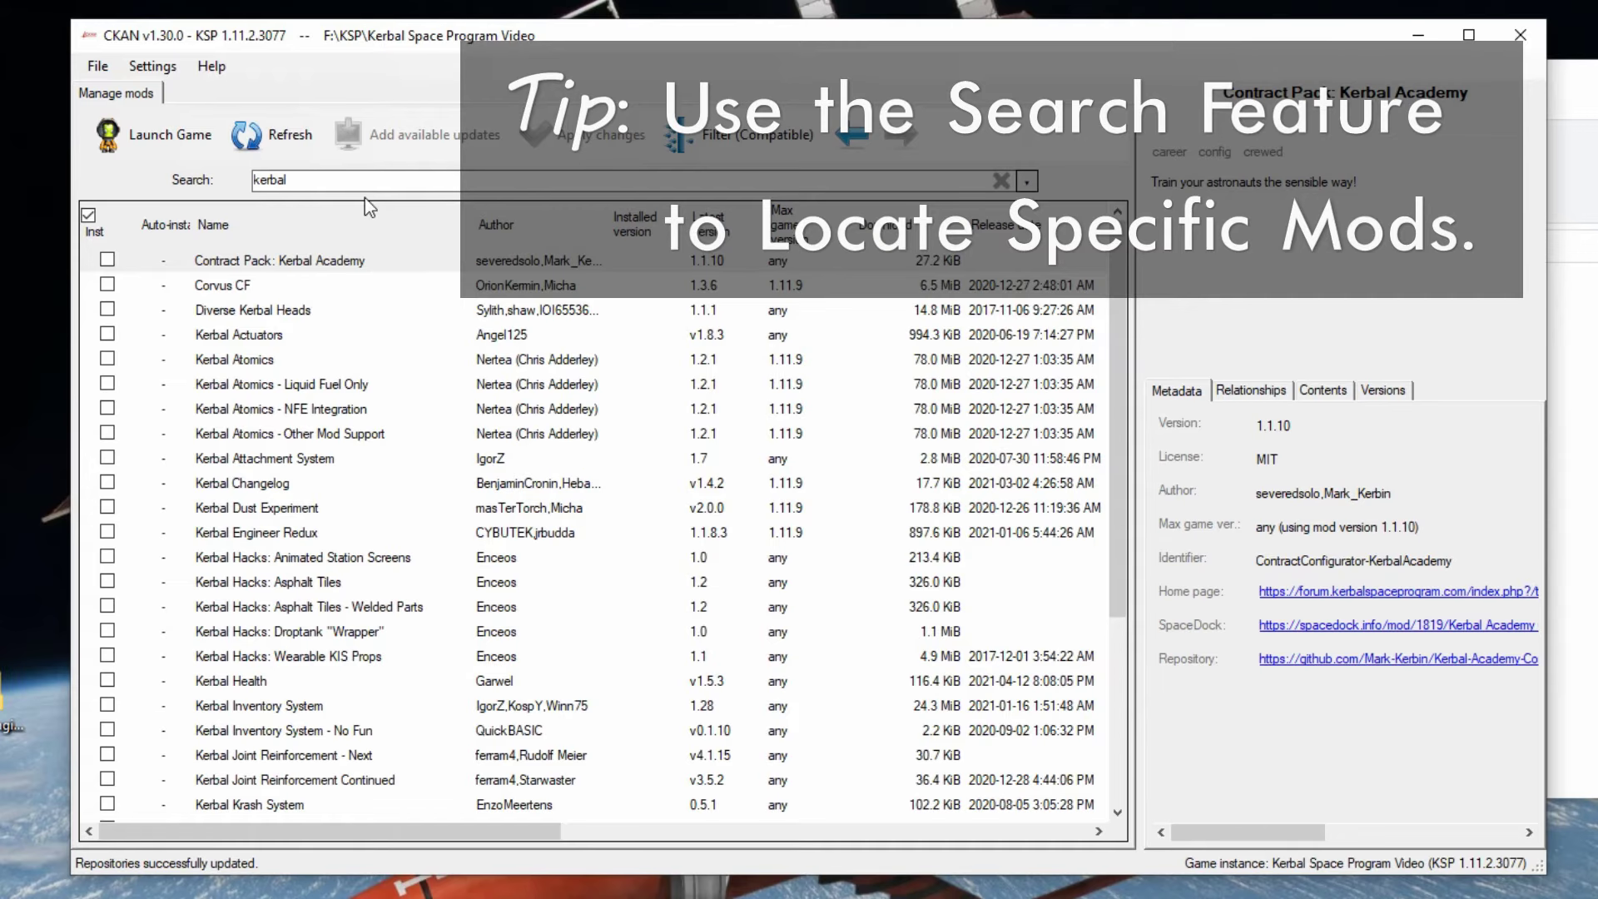
{"action": "type", "text": "engin"}
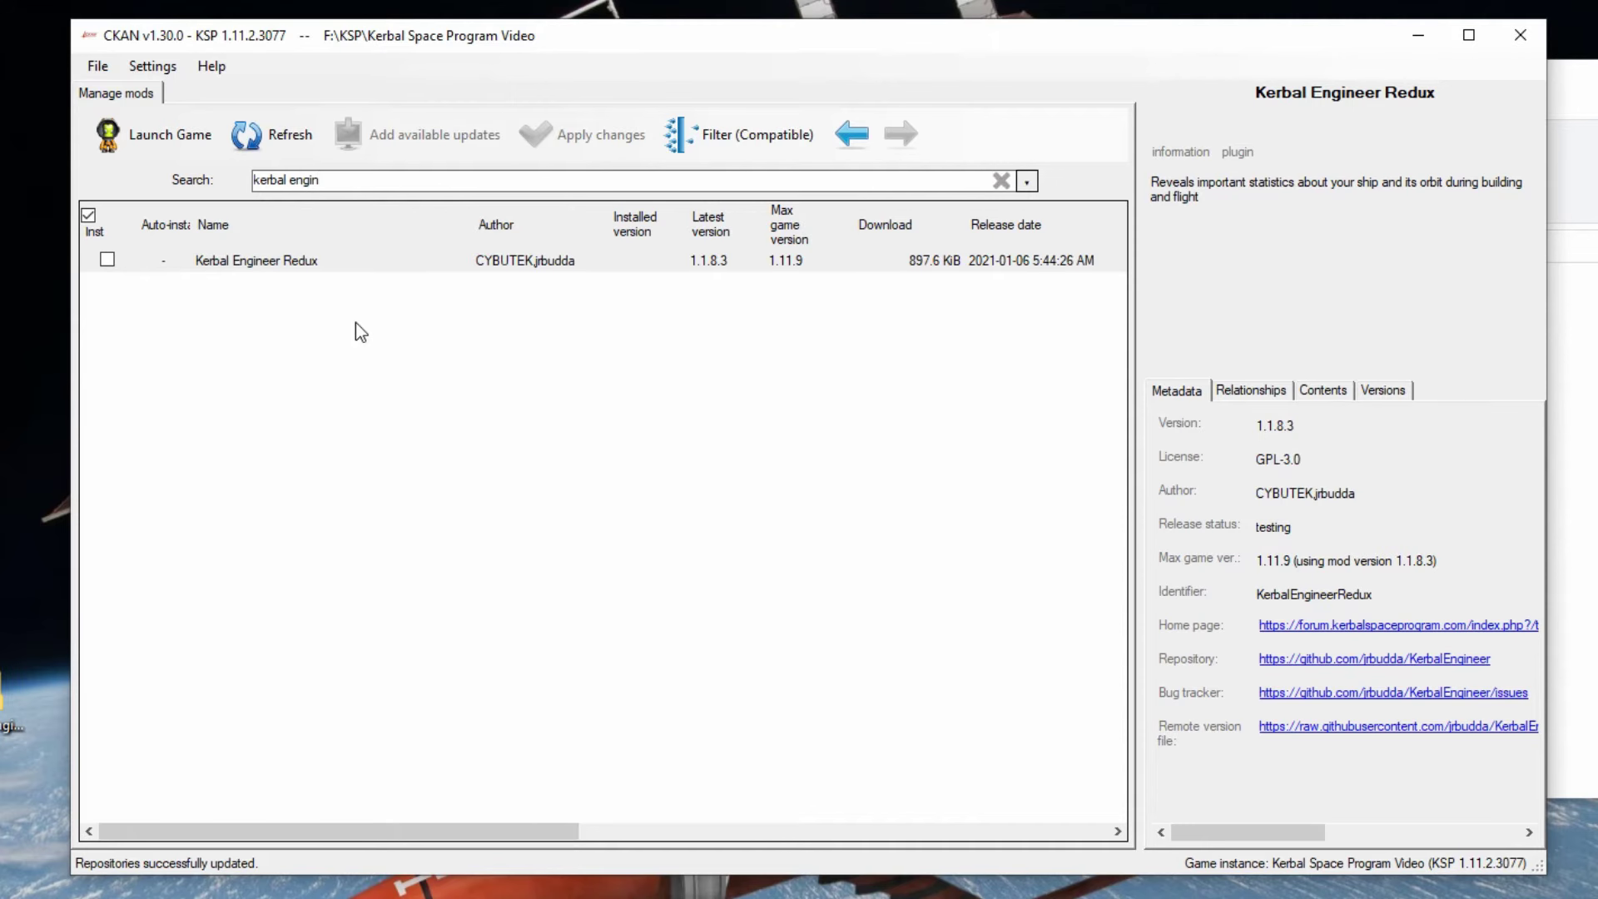
{"action": "left_click", "coordinate": [111, 259]}
{"action": "left_click", "coordinate": [109, 261]}
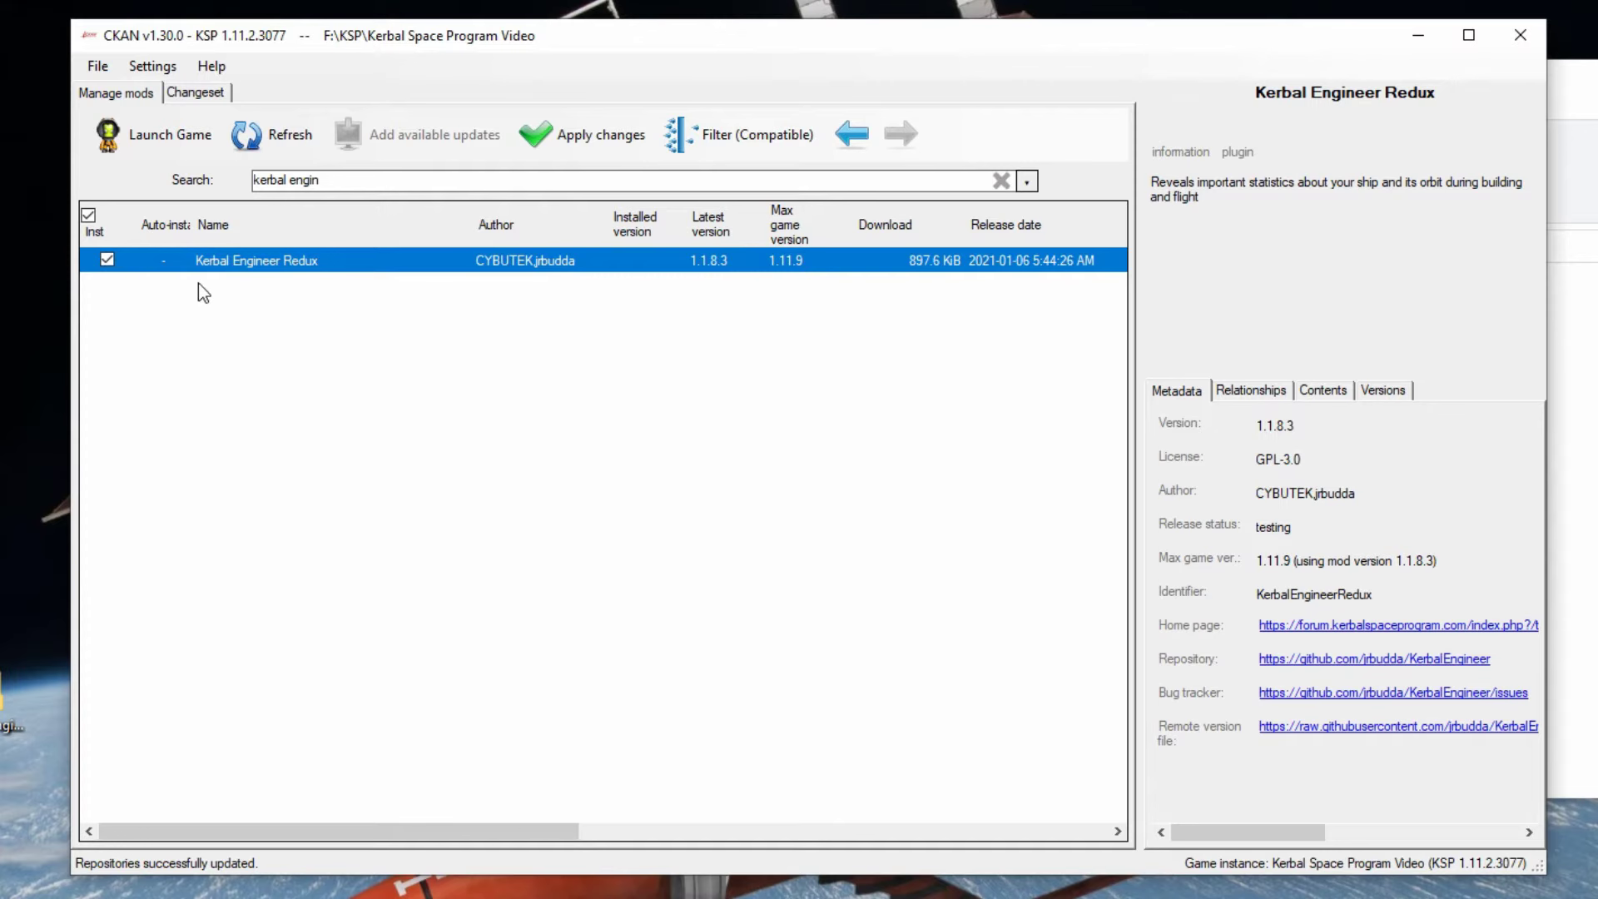
{"action": "left_click", "coordinate": [108, 260]}
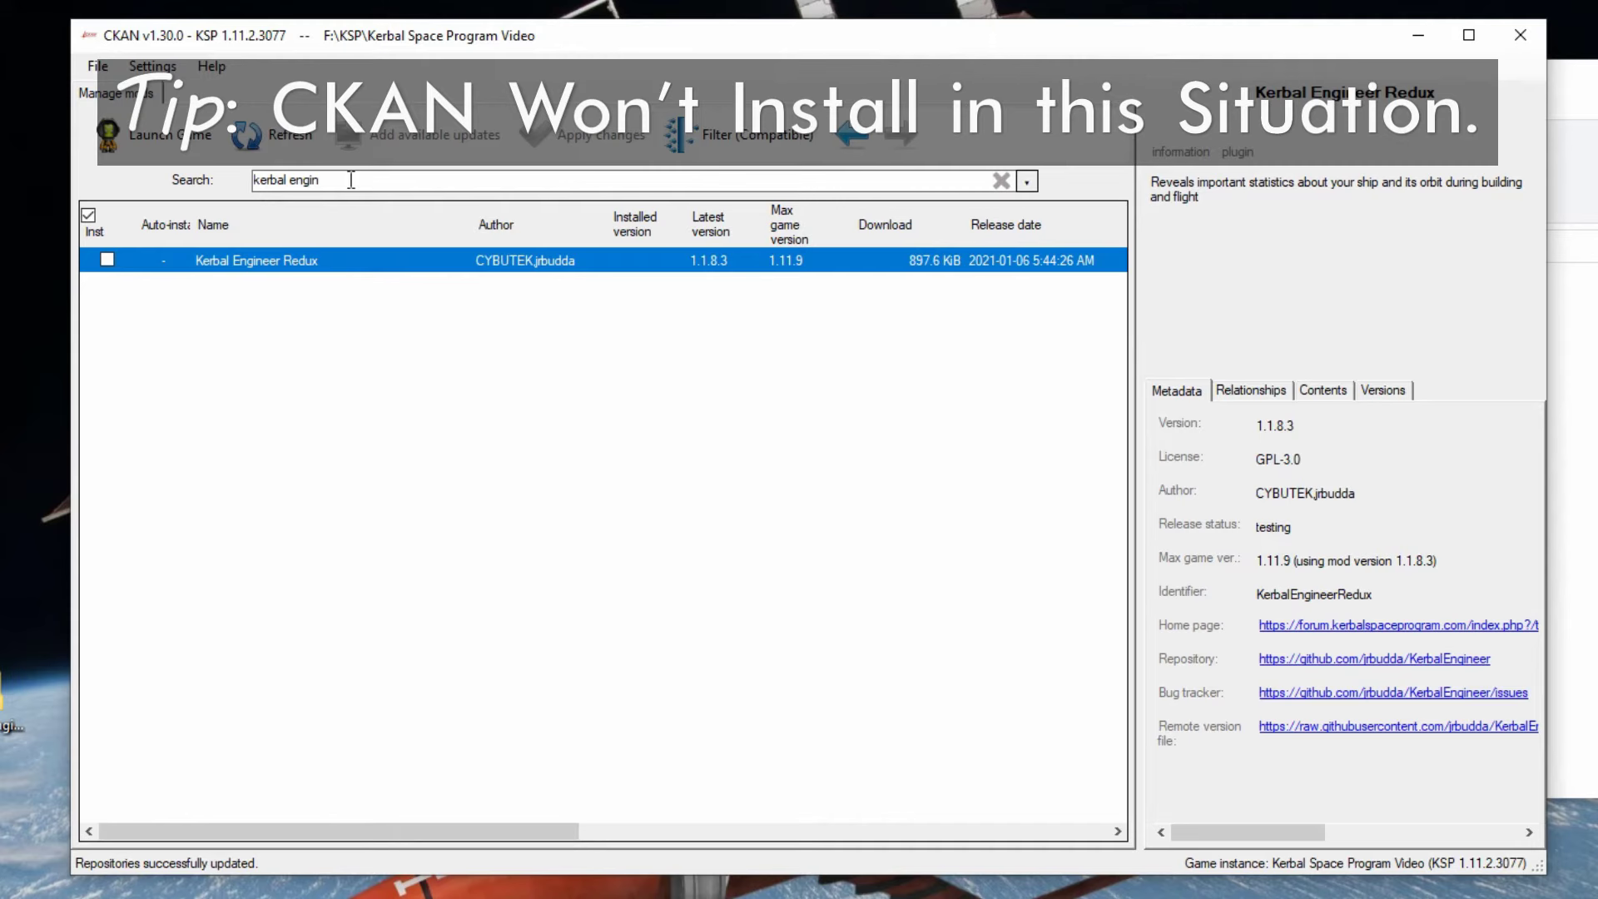
- Search the mods for "restock" and mark ReStock for installation
{"action": "left_click_drag", "start_coordinate": [354, 180], "coordinate": [169, 182]}
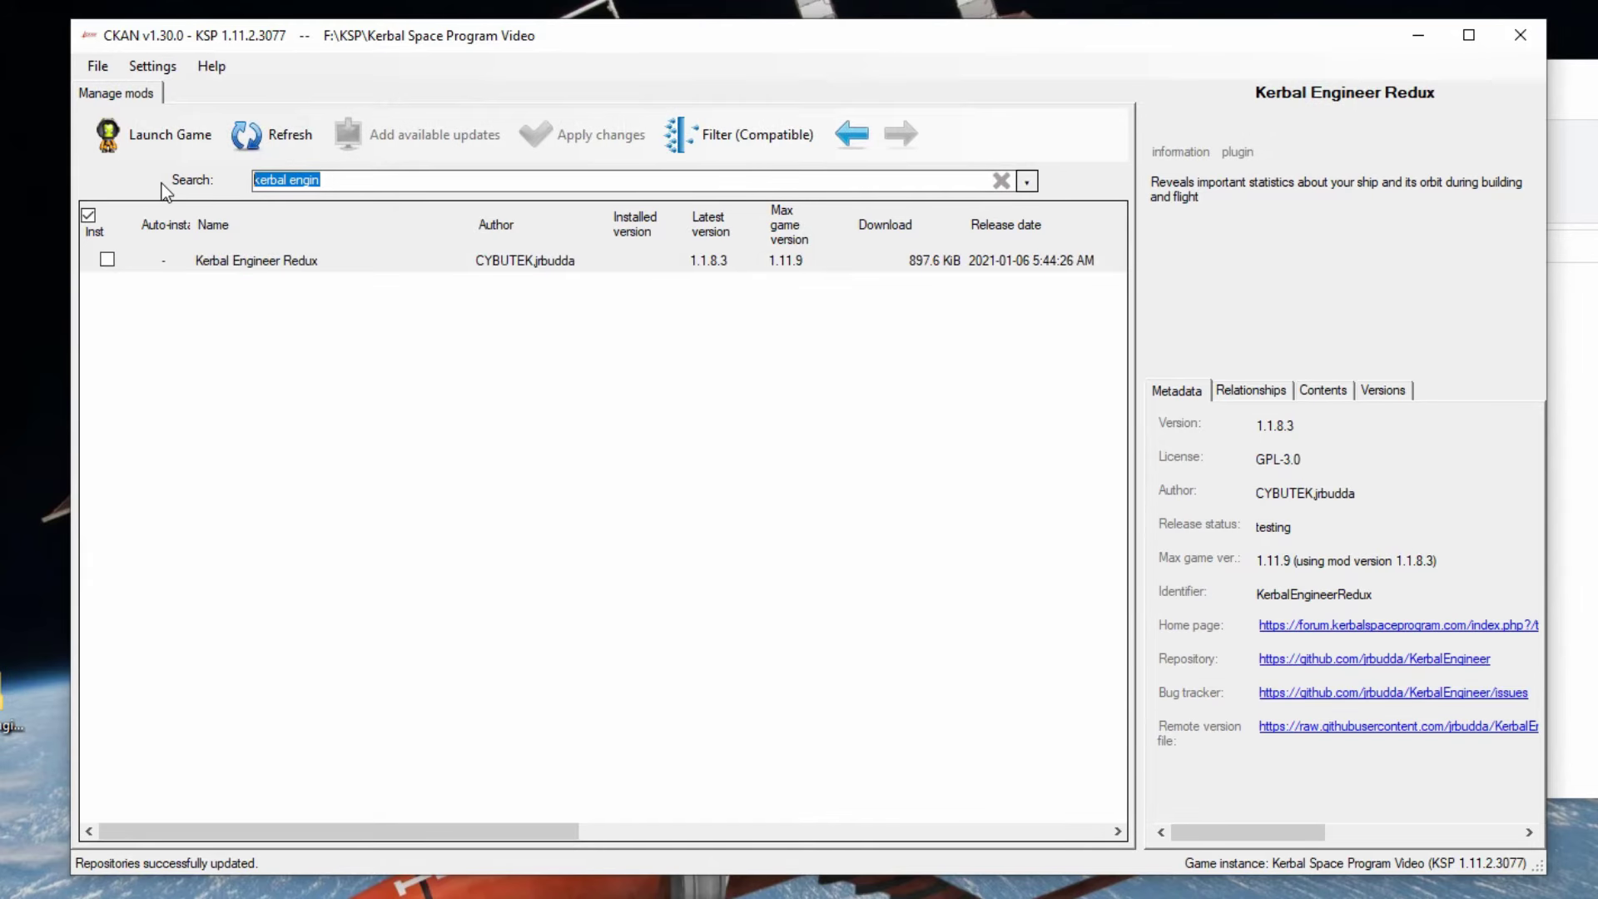
{"action": "type", "text": "restock"}
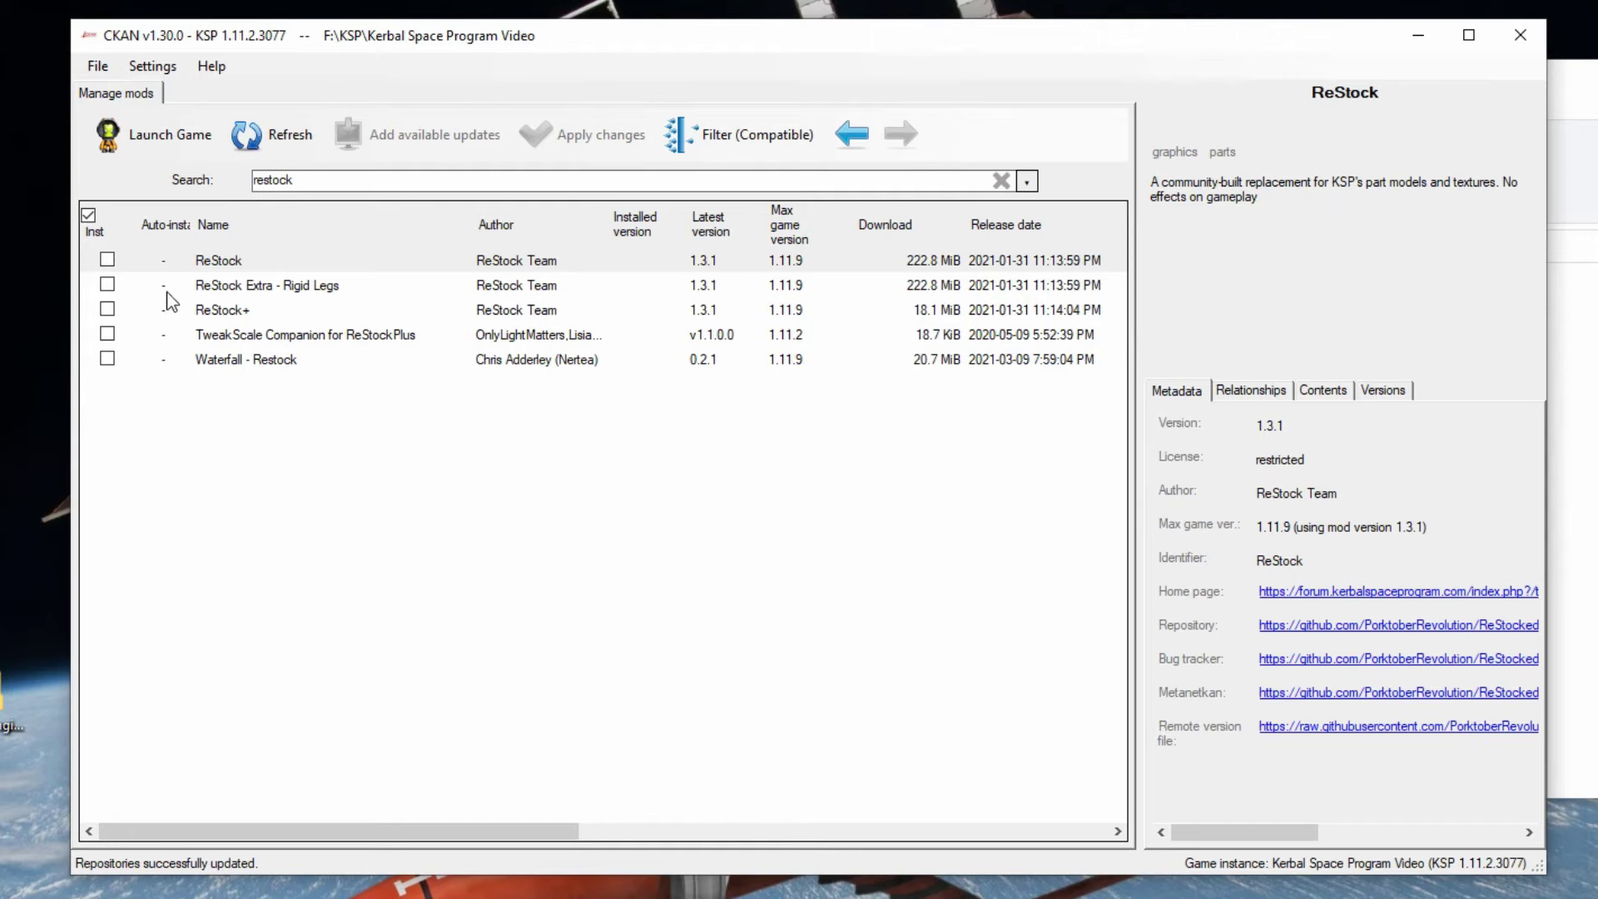
{"action": "left_click", "coordinate": [216, 266]}
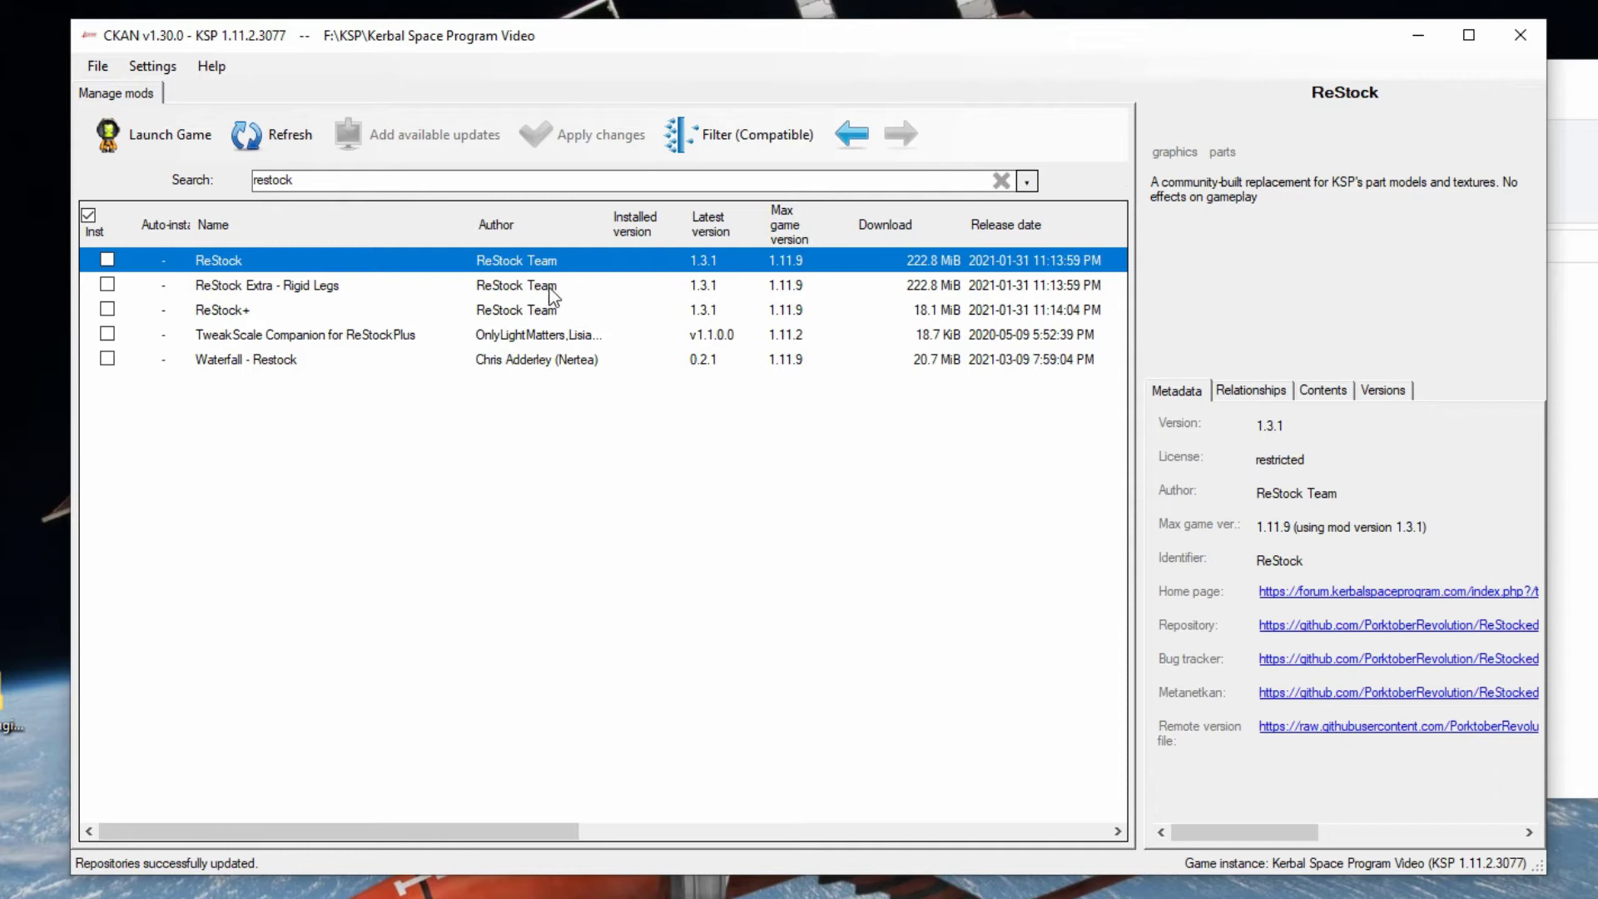
{"action": "left_click", "coordinate": [107, 260]}
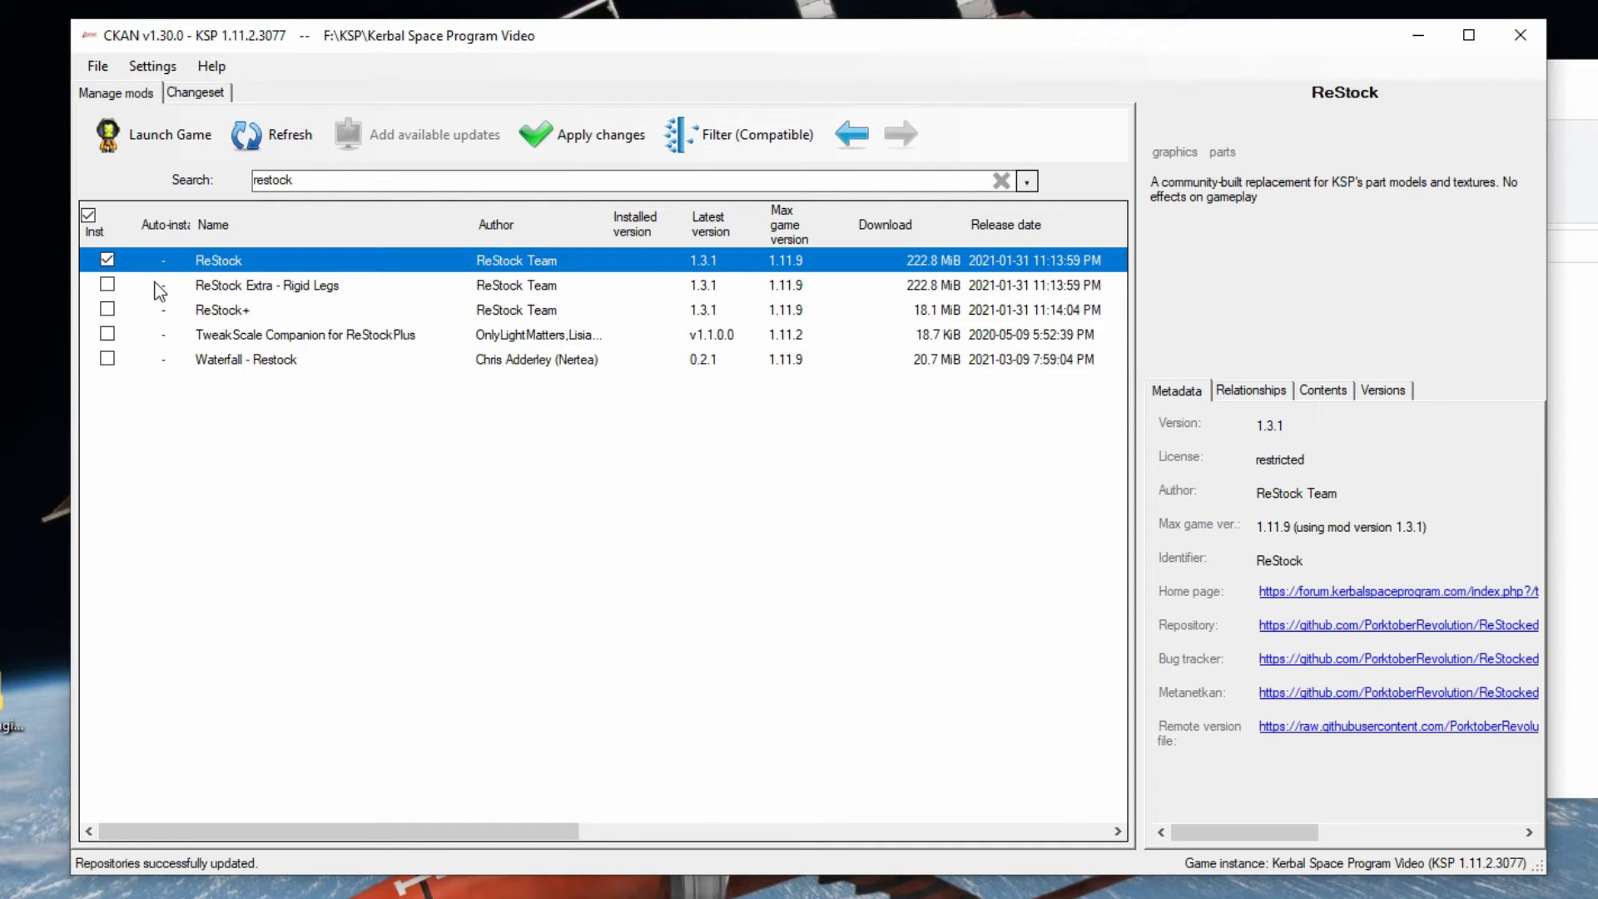
- Mark ReStock+ for installation as well and apply the changeset to install the marked mods with their dependency
{"action": "left_click", "coordinate": [259, 316]}
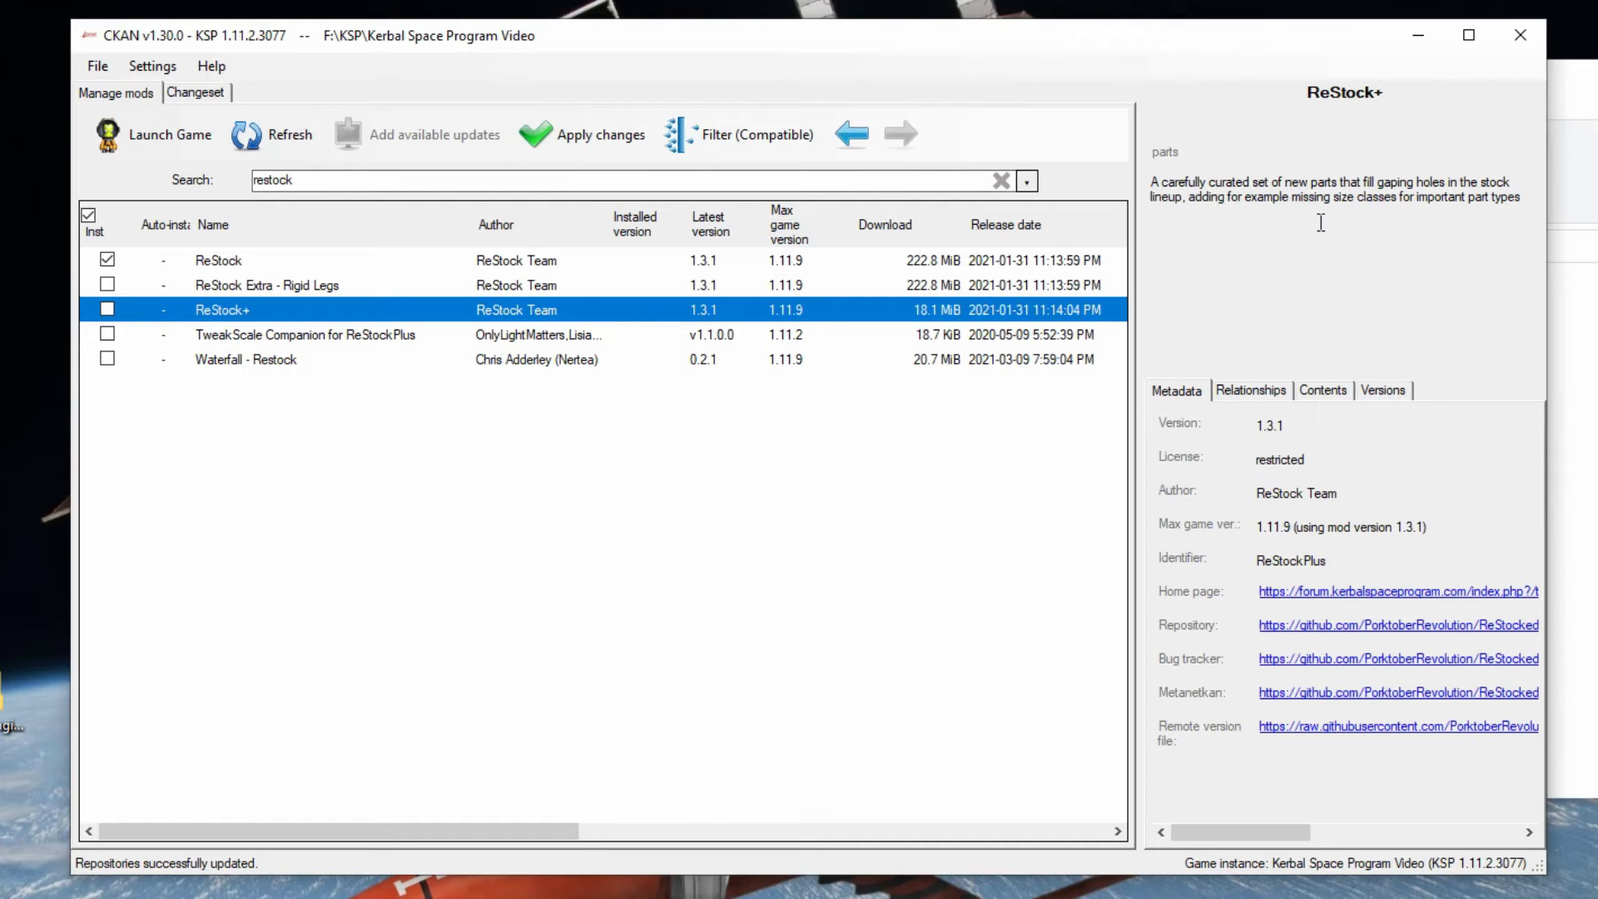
{"action": "left_click", "coordinate": [107, 313]}
{"action": "left_click", "coordinate": [608, 147]}
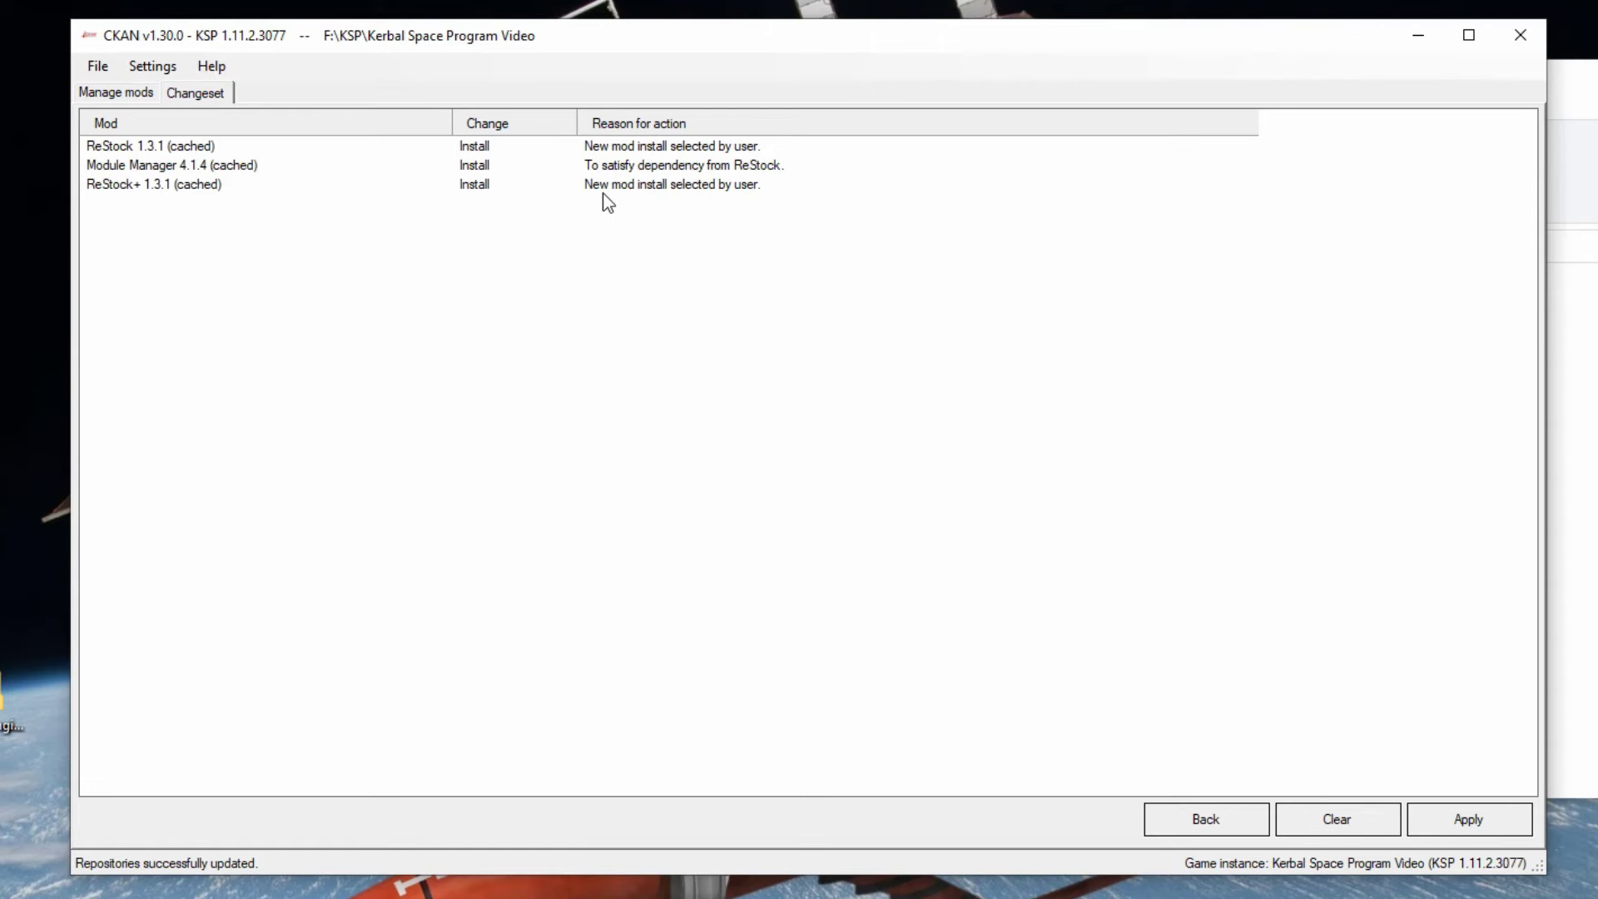
{"action": "left_click", "coordinate": [1490, 828]}
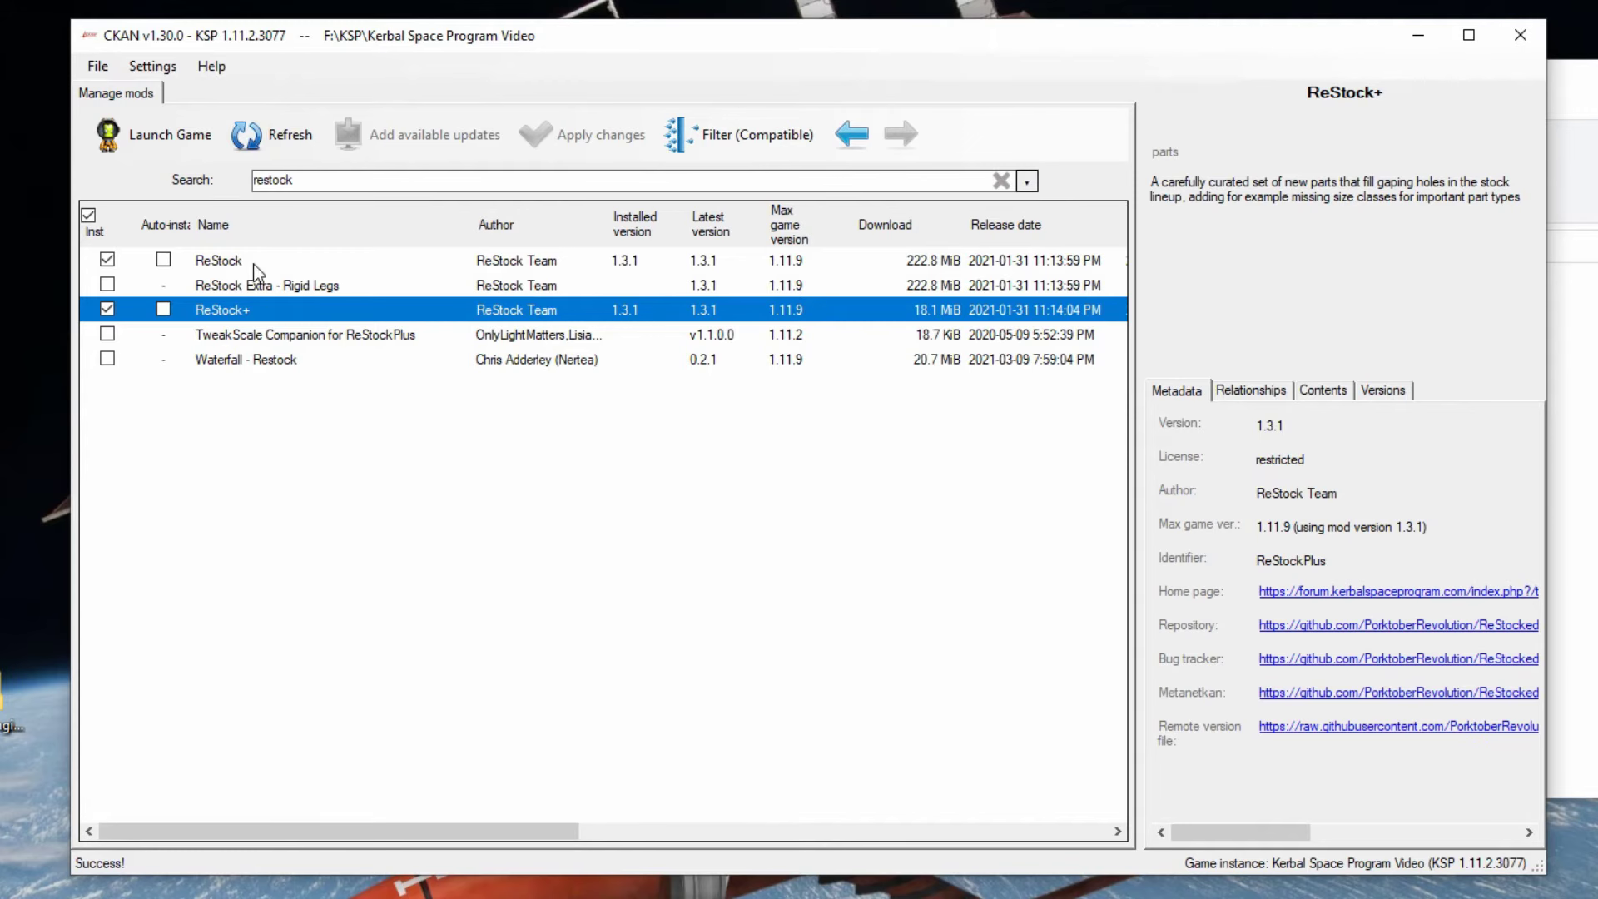
- Filter the mod list to installed mods and clear the search text to view all of them
{"action": "left_click", "coordinate": [755, 150]}
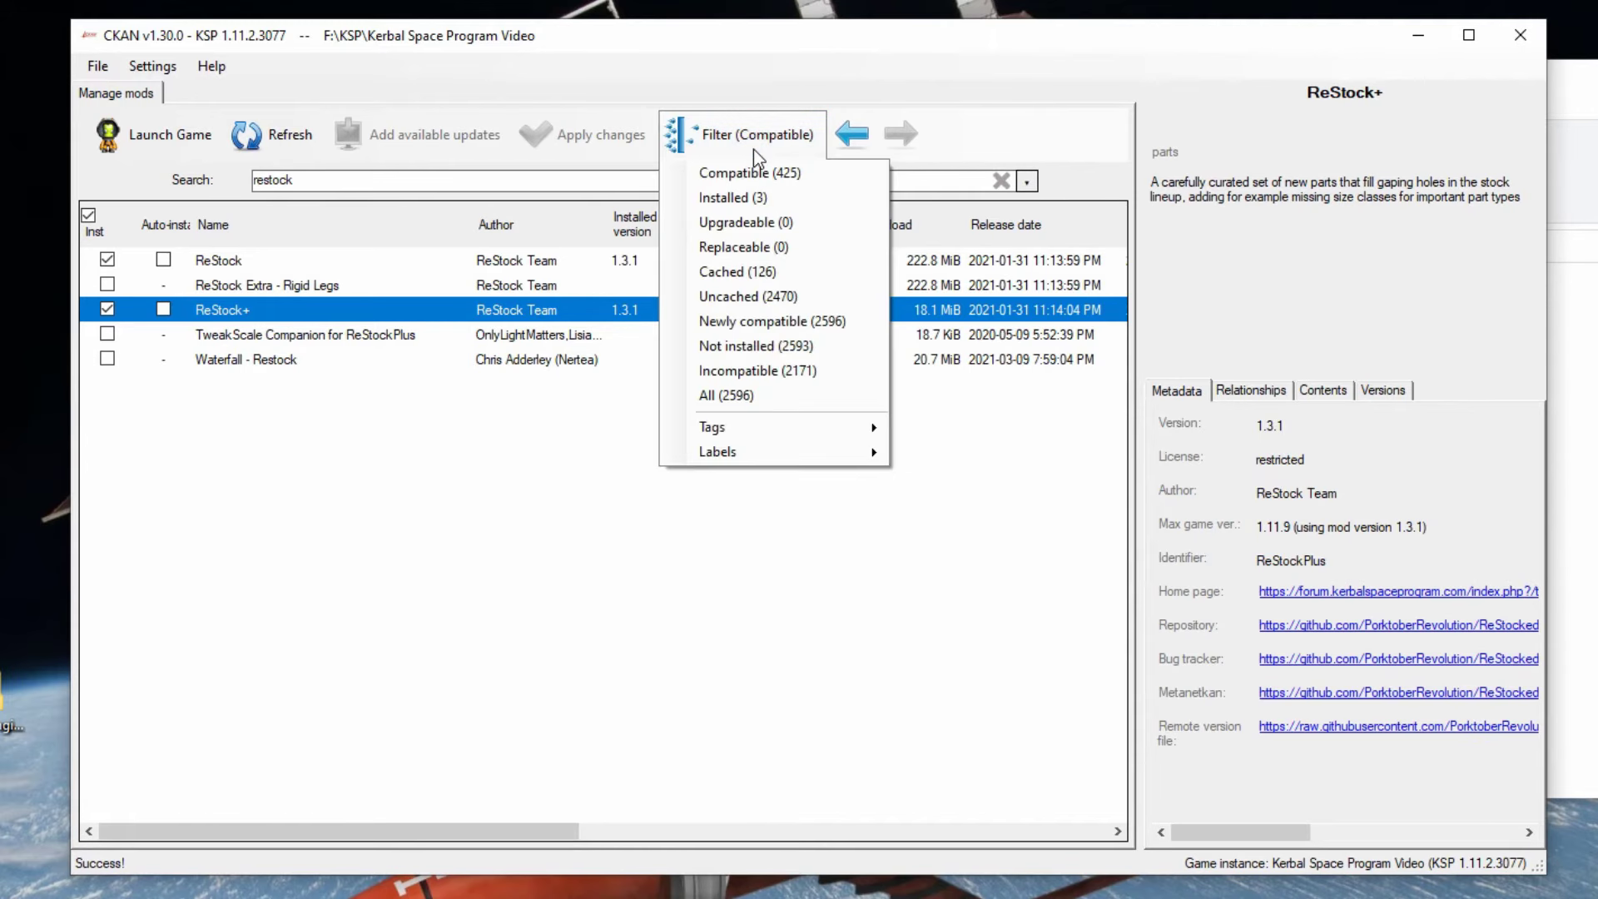
{"action": "left_click", "coordinate": [747, 197]}
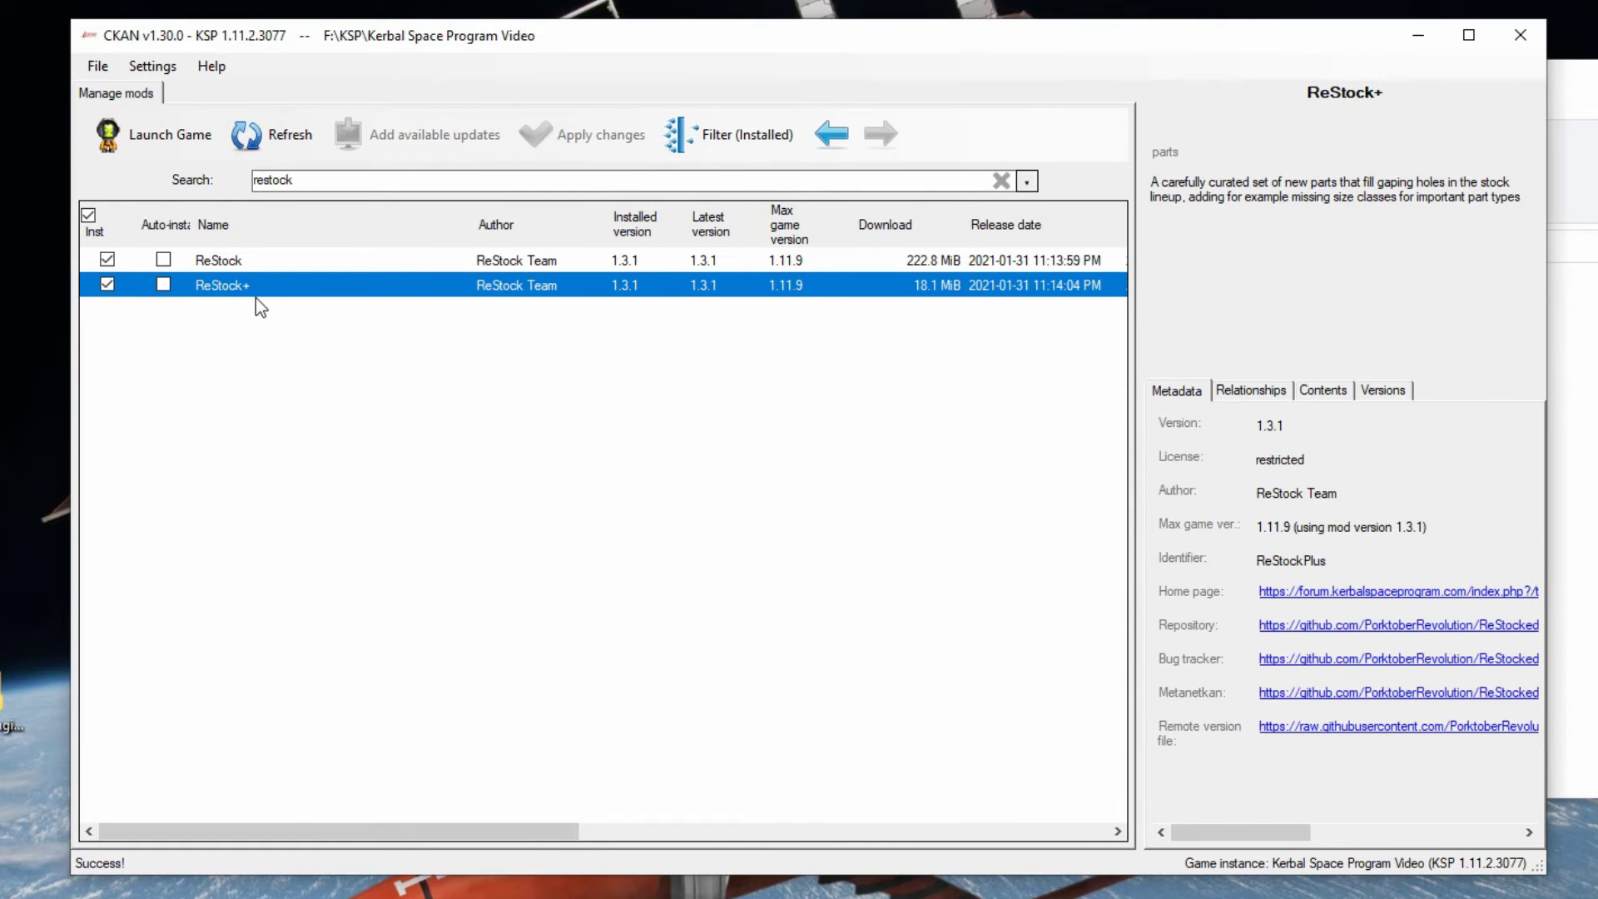
{"action": "left_click", "coordinate": [1002, 180]}
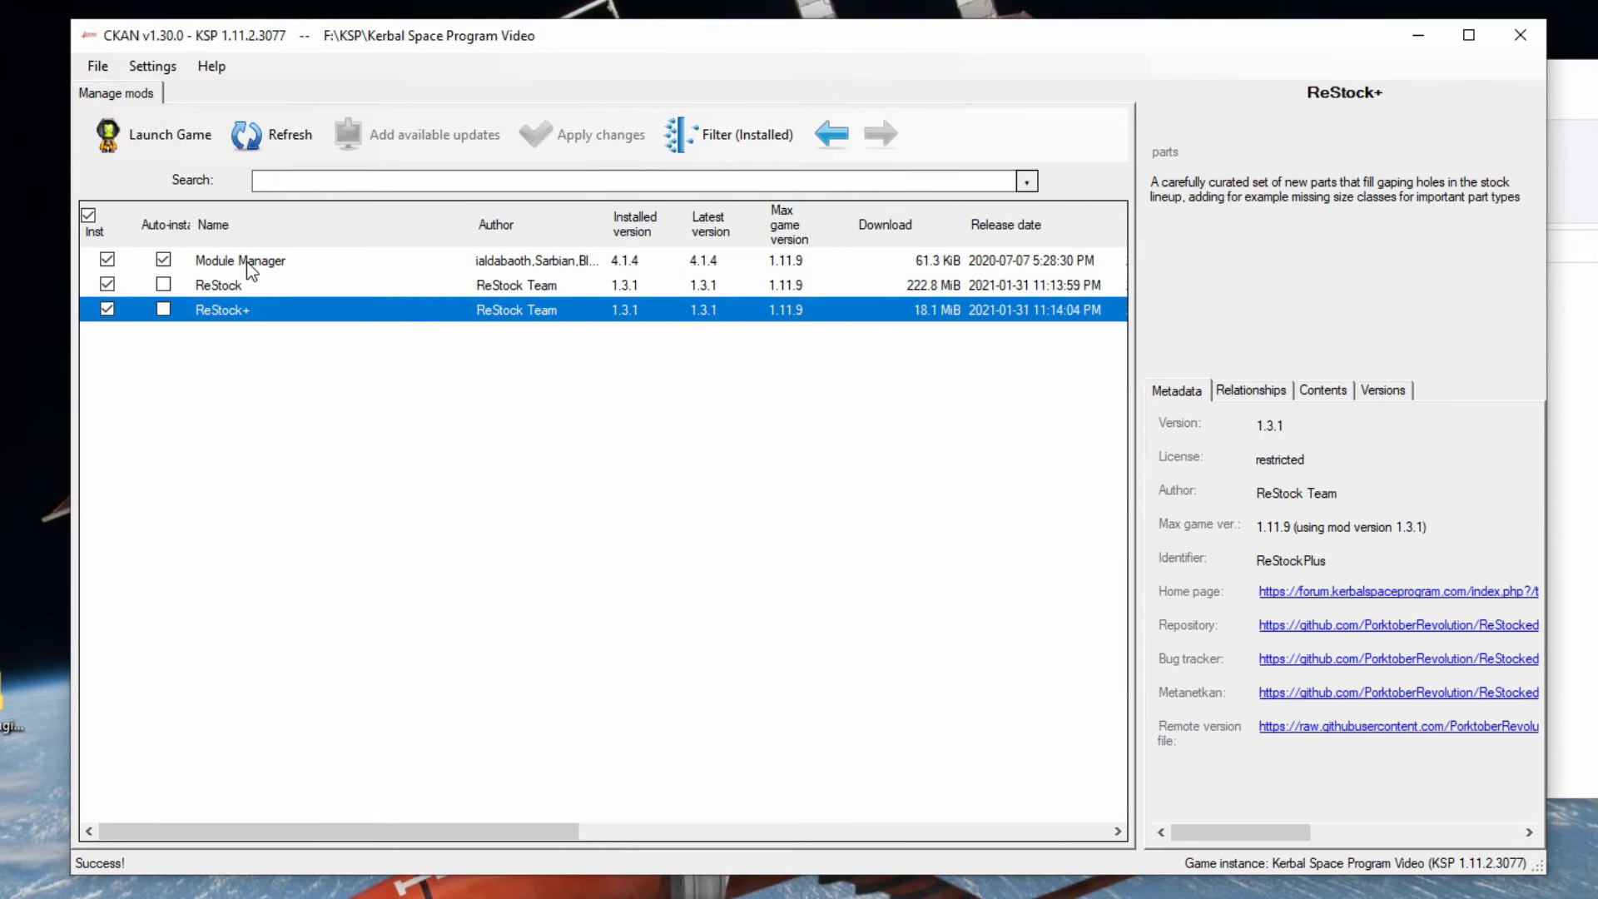
- Search for "kerbal alarm clock" among the compatible mods, and widen the filter to all mods
{"action": "left_click", "coordinate": [765, 136]}
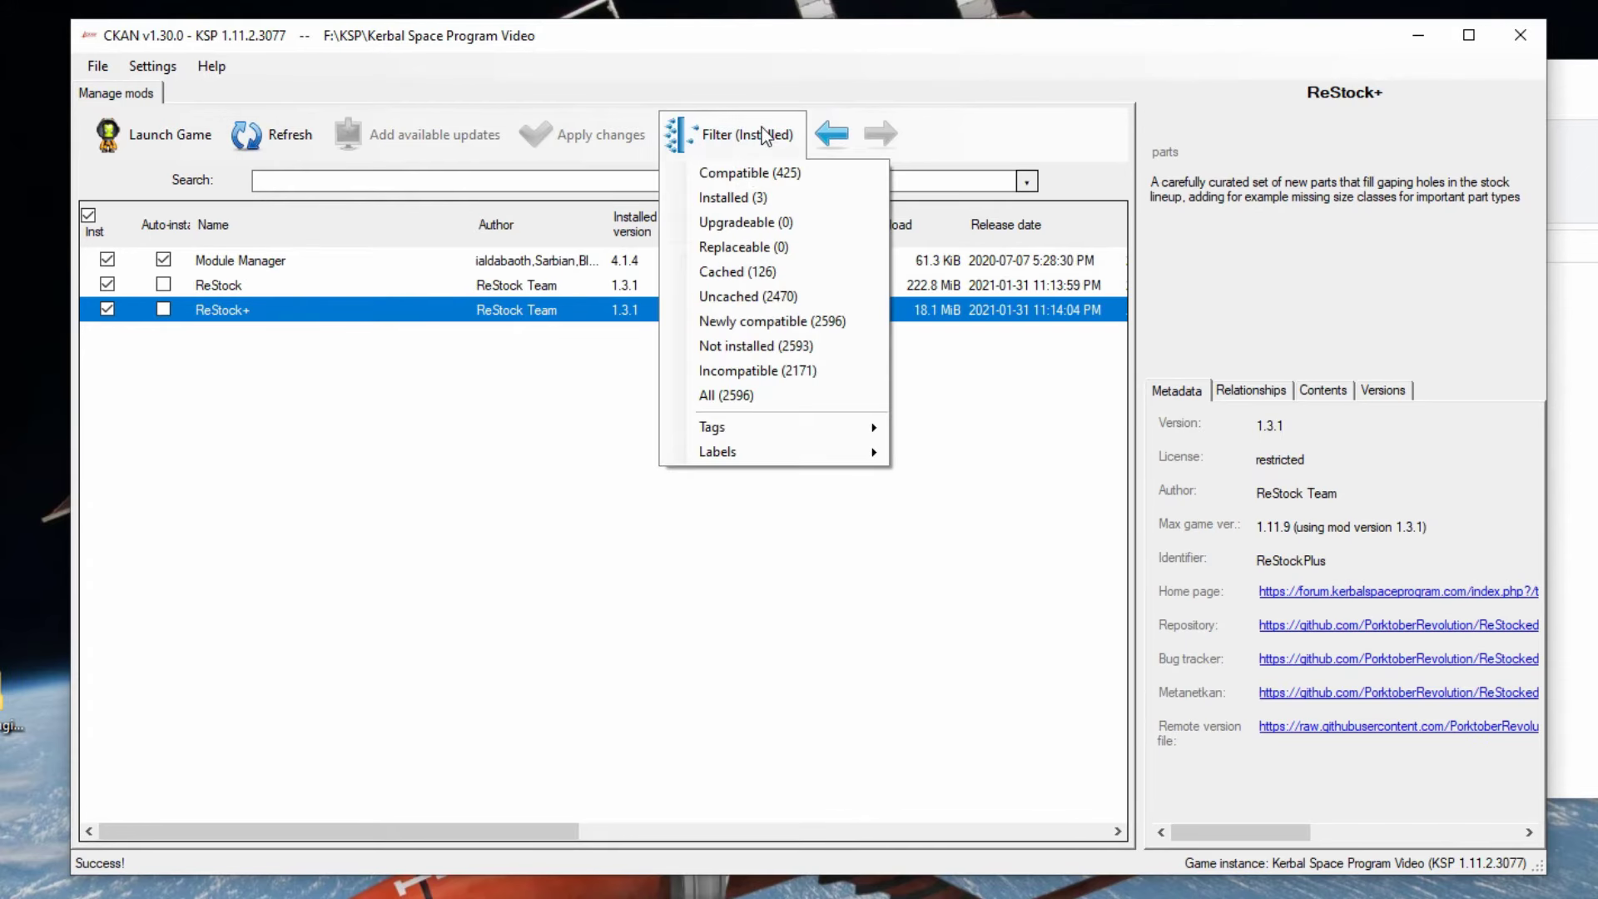
{"action": "left_click", "coordinate": [747, 175]}
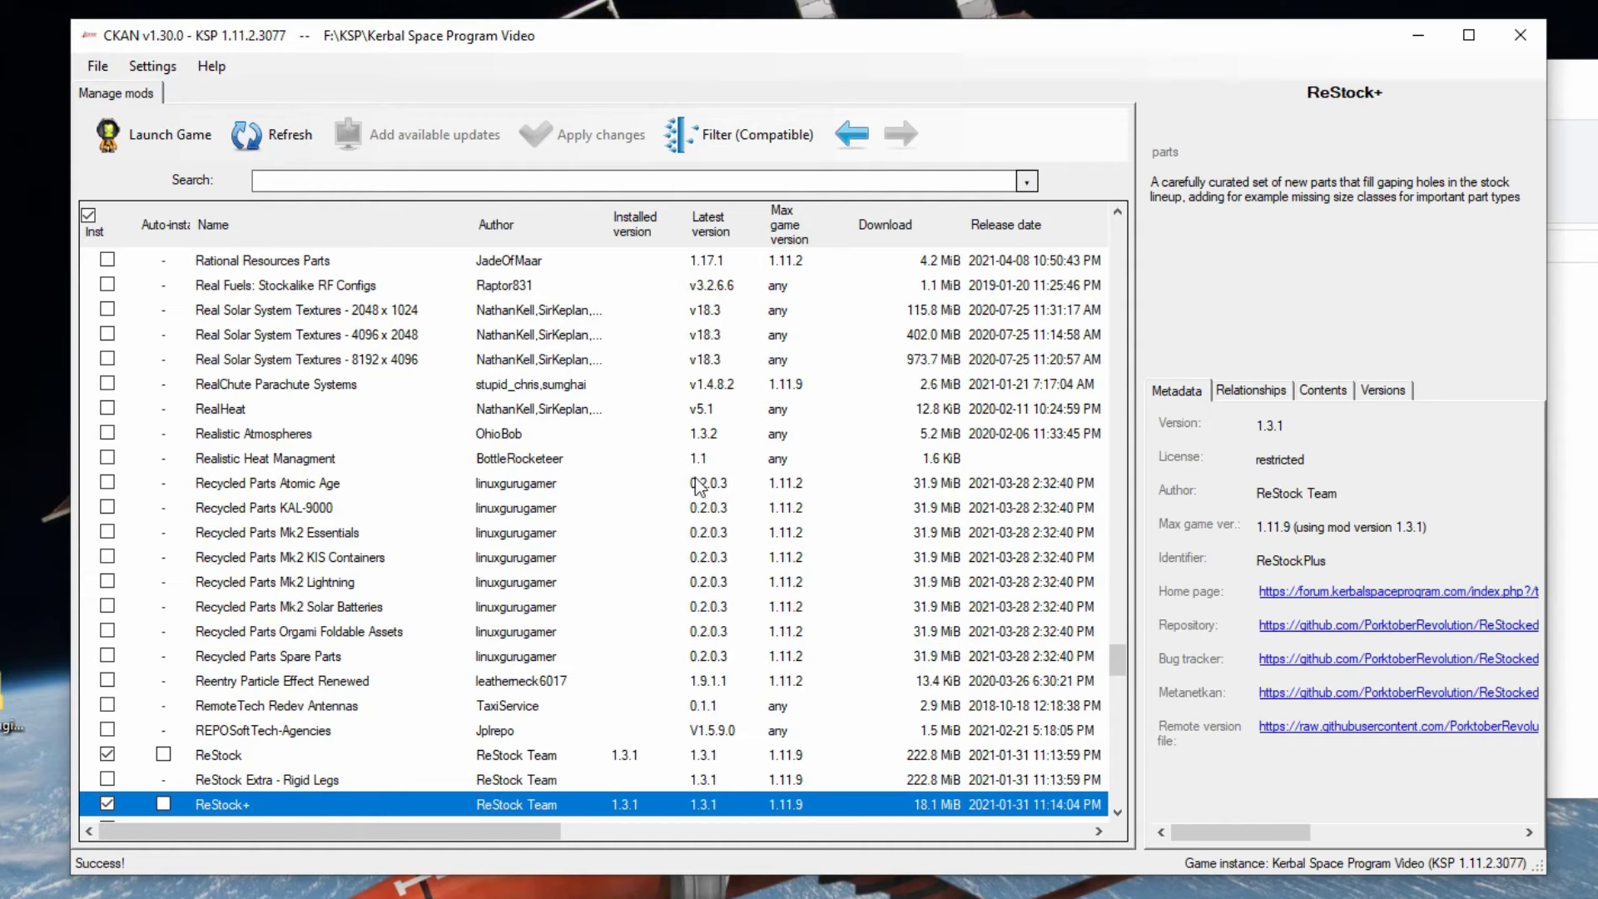
{"action": "left_click", "coordinate": [286, 190]}
{"action": "type", "text": "k"}
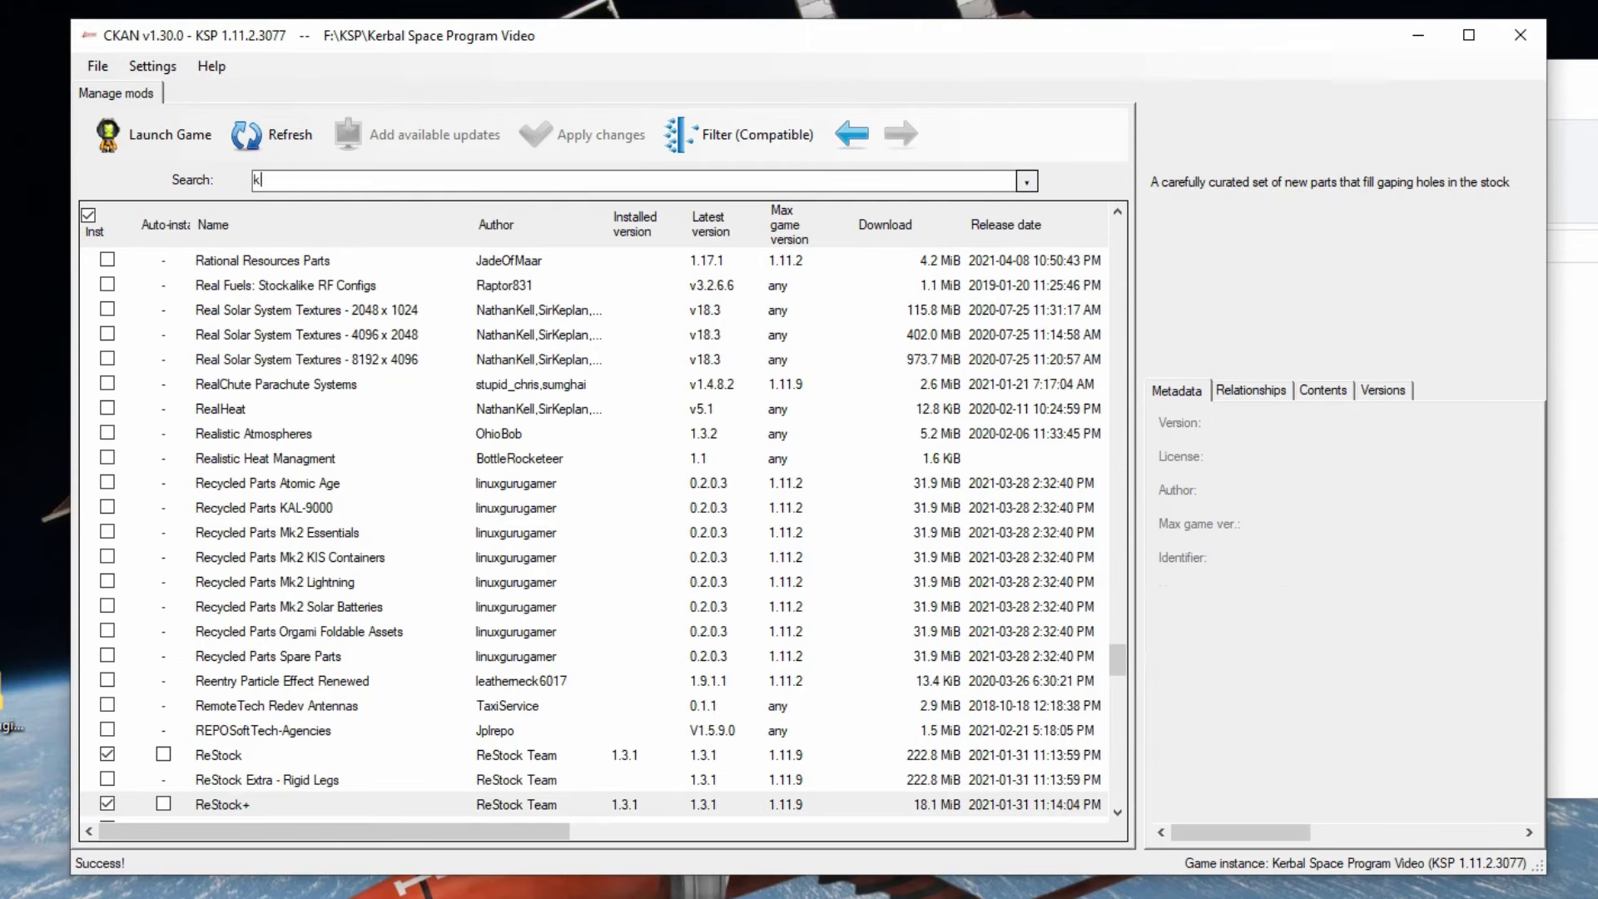
{"action": "type", "text": "erbal alarm"}
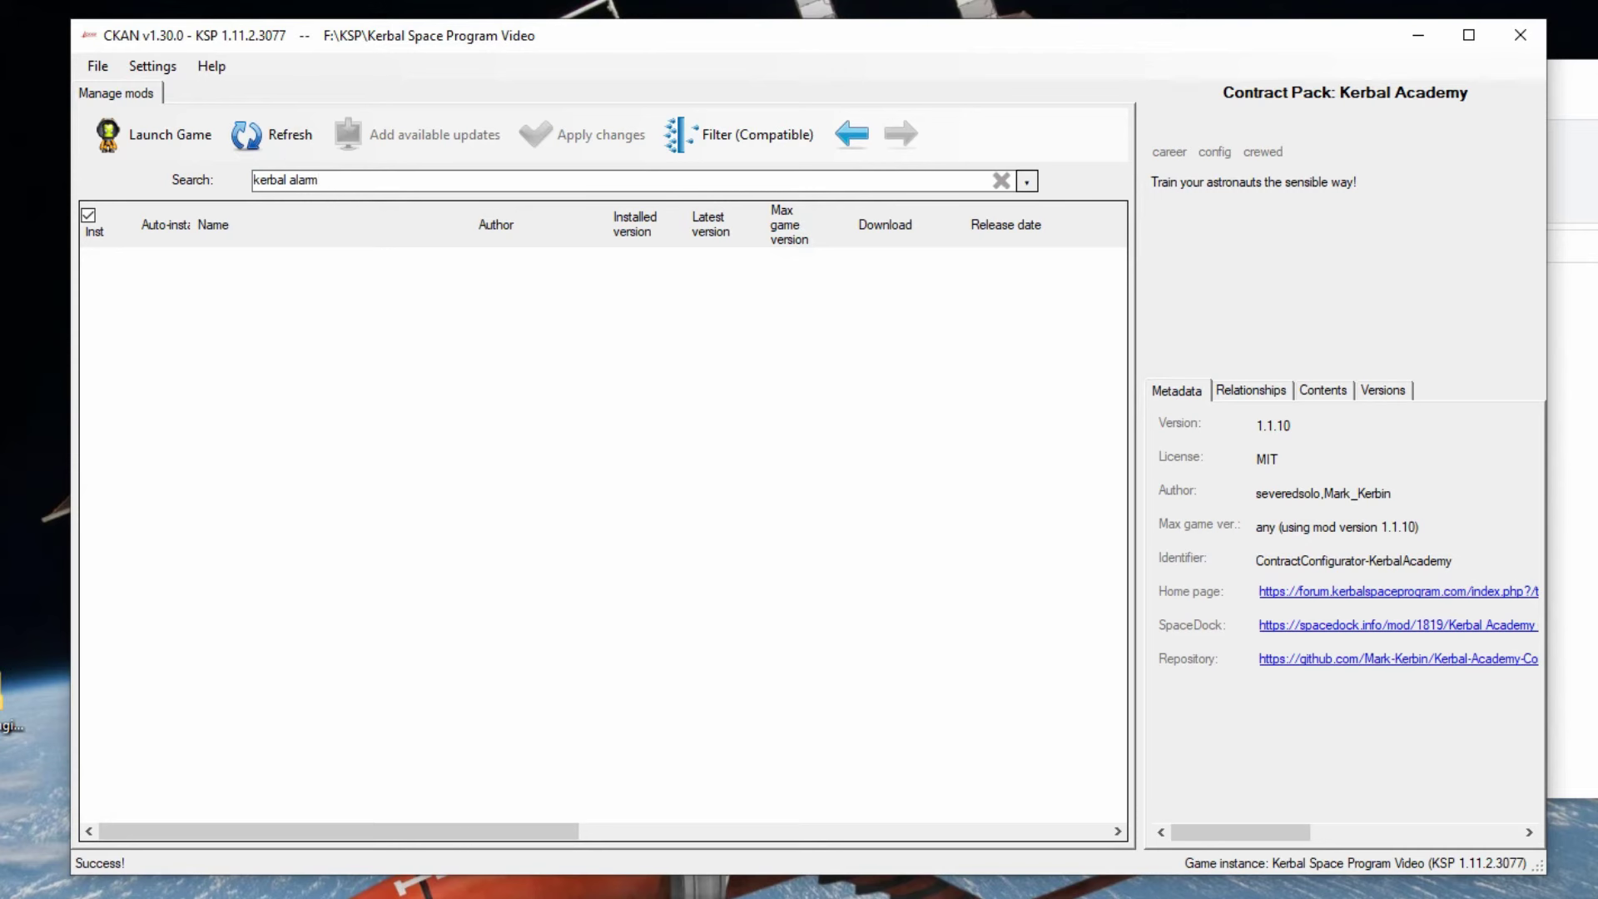
{"action": "type", "text": " clock"}
{"action": "left_click", "coordinate": [797, 135]}
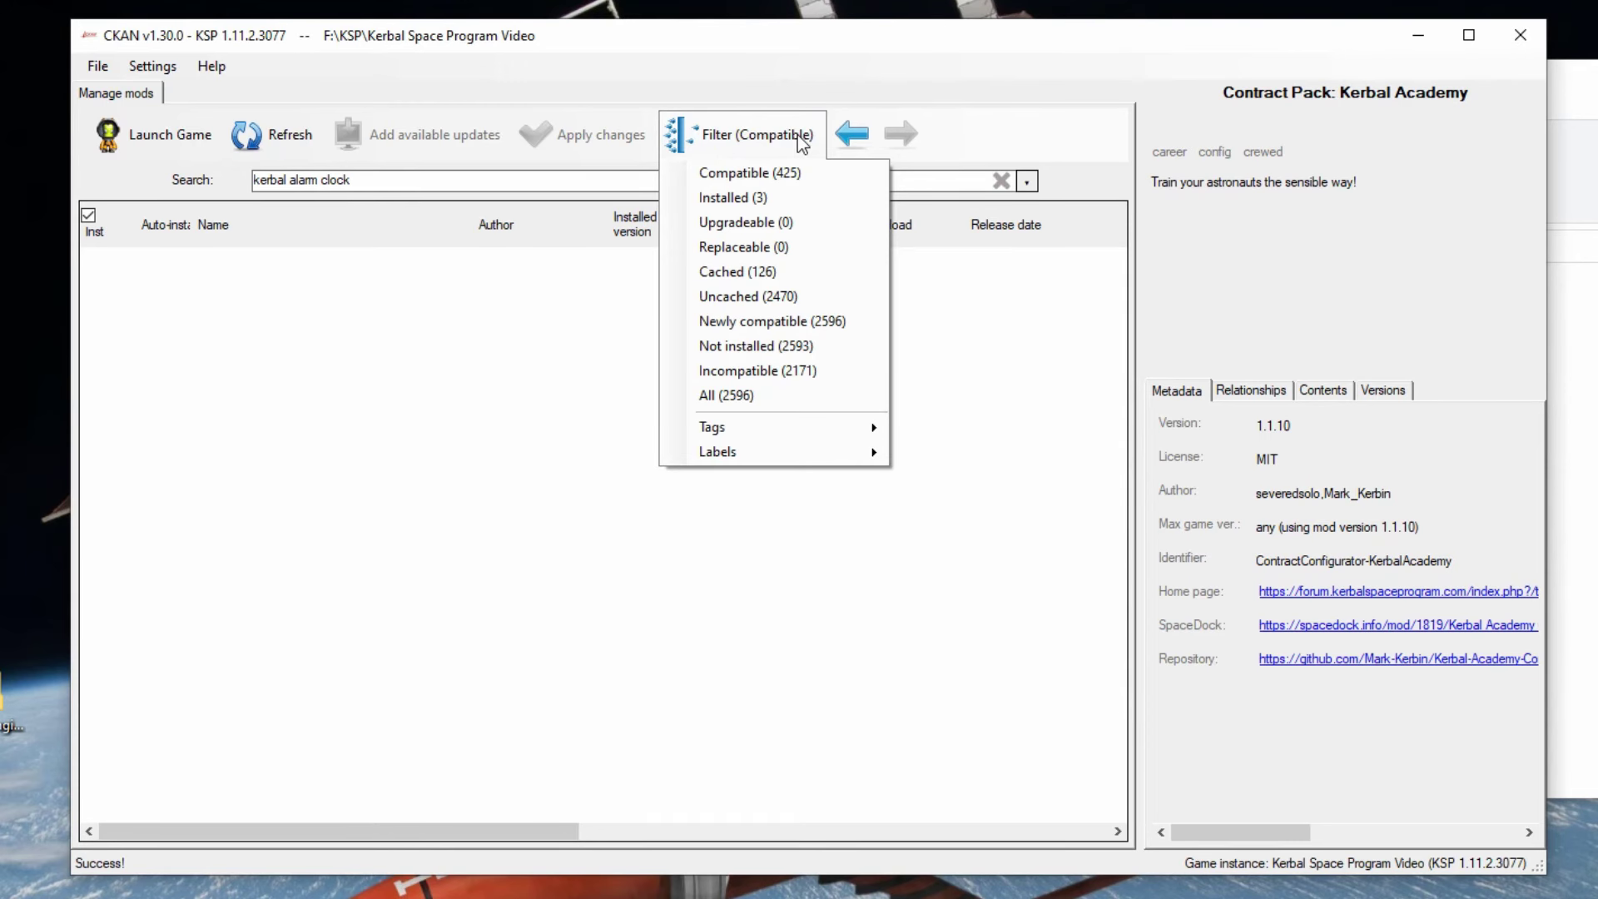
{"action": "left_click", "coordinate": [775, 395]}
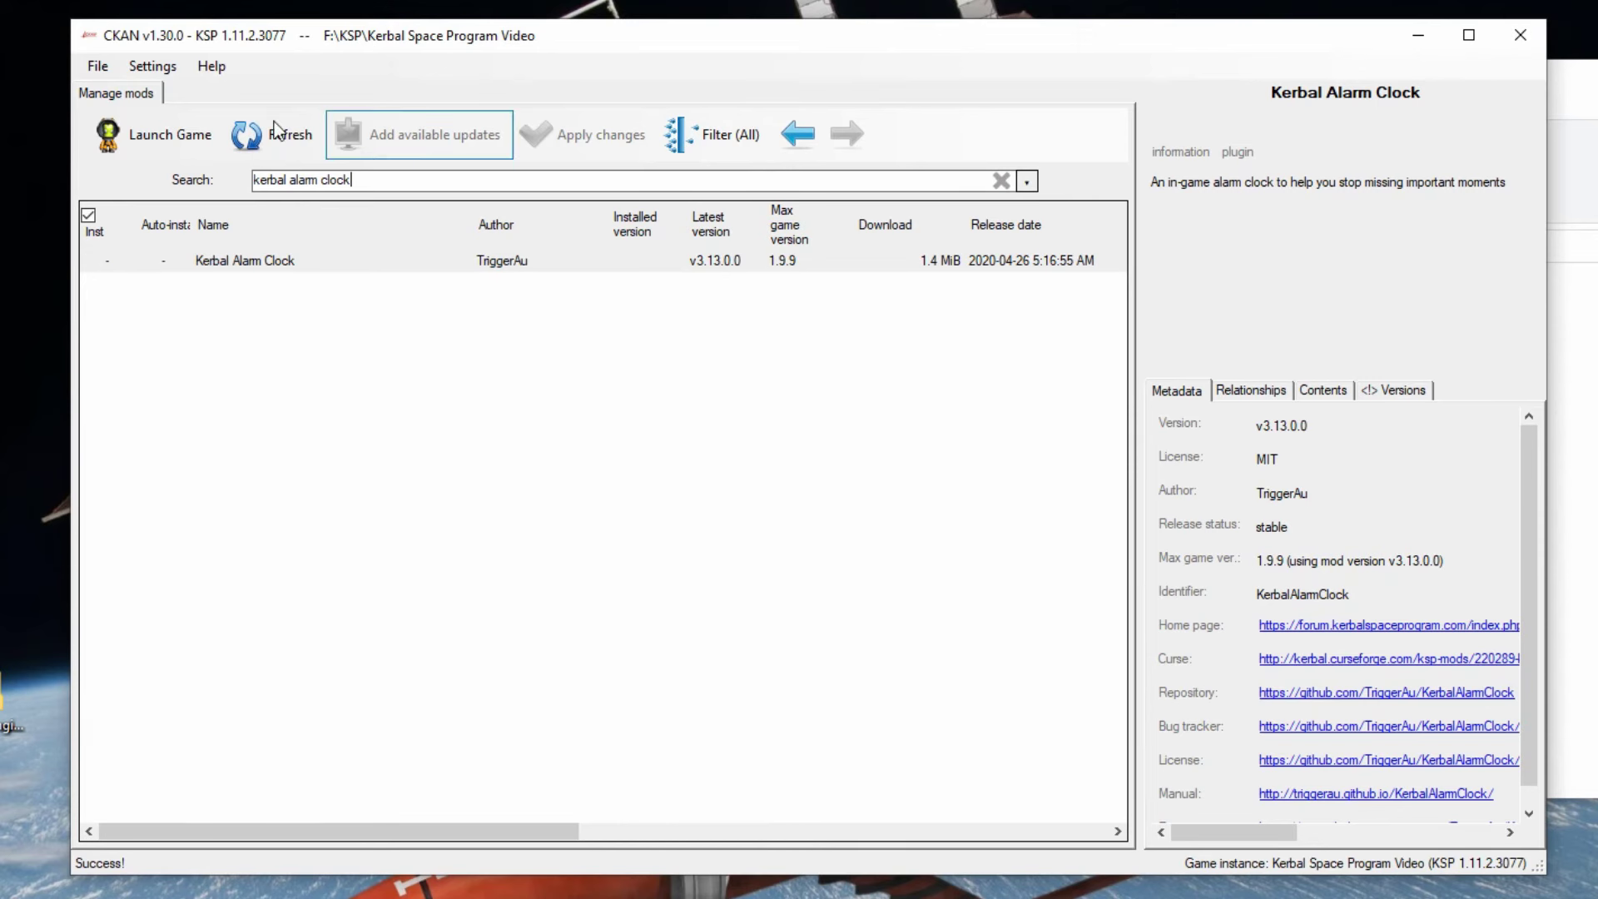
- Add game versions 1.11 and 1.9 to the compatible game versions for this installation and accept the setting
{"action": "left_click", "coordinate": [155, 70]}
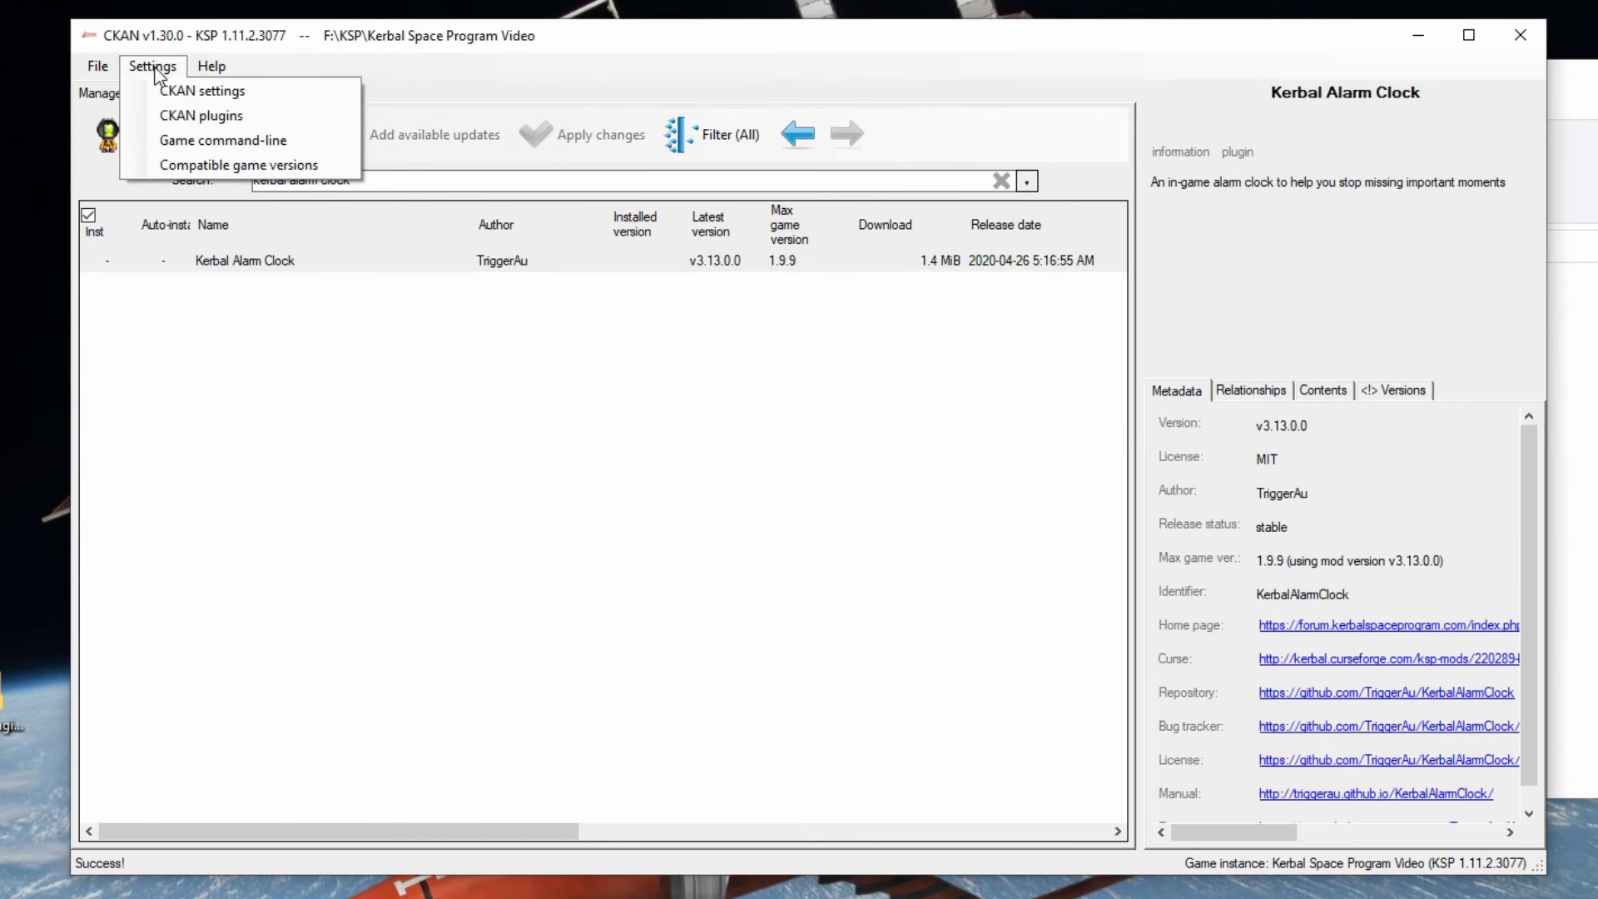
{"action": "left_click", "coordinate": [203, 169]}
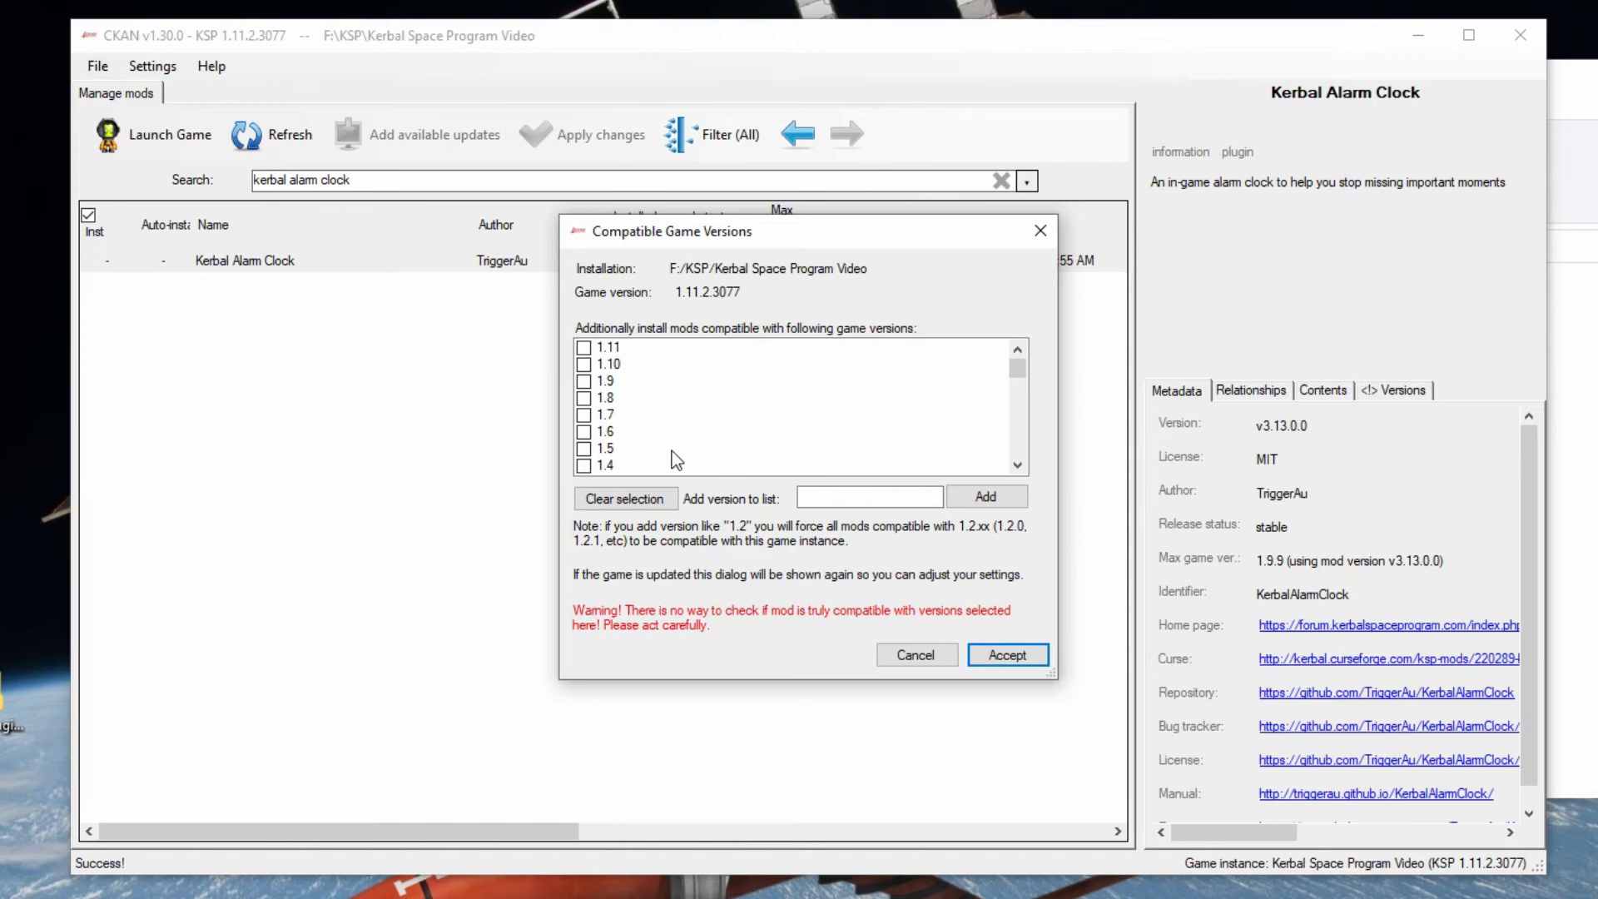
{"action": "left_click", "coordinate": [584, 347]}
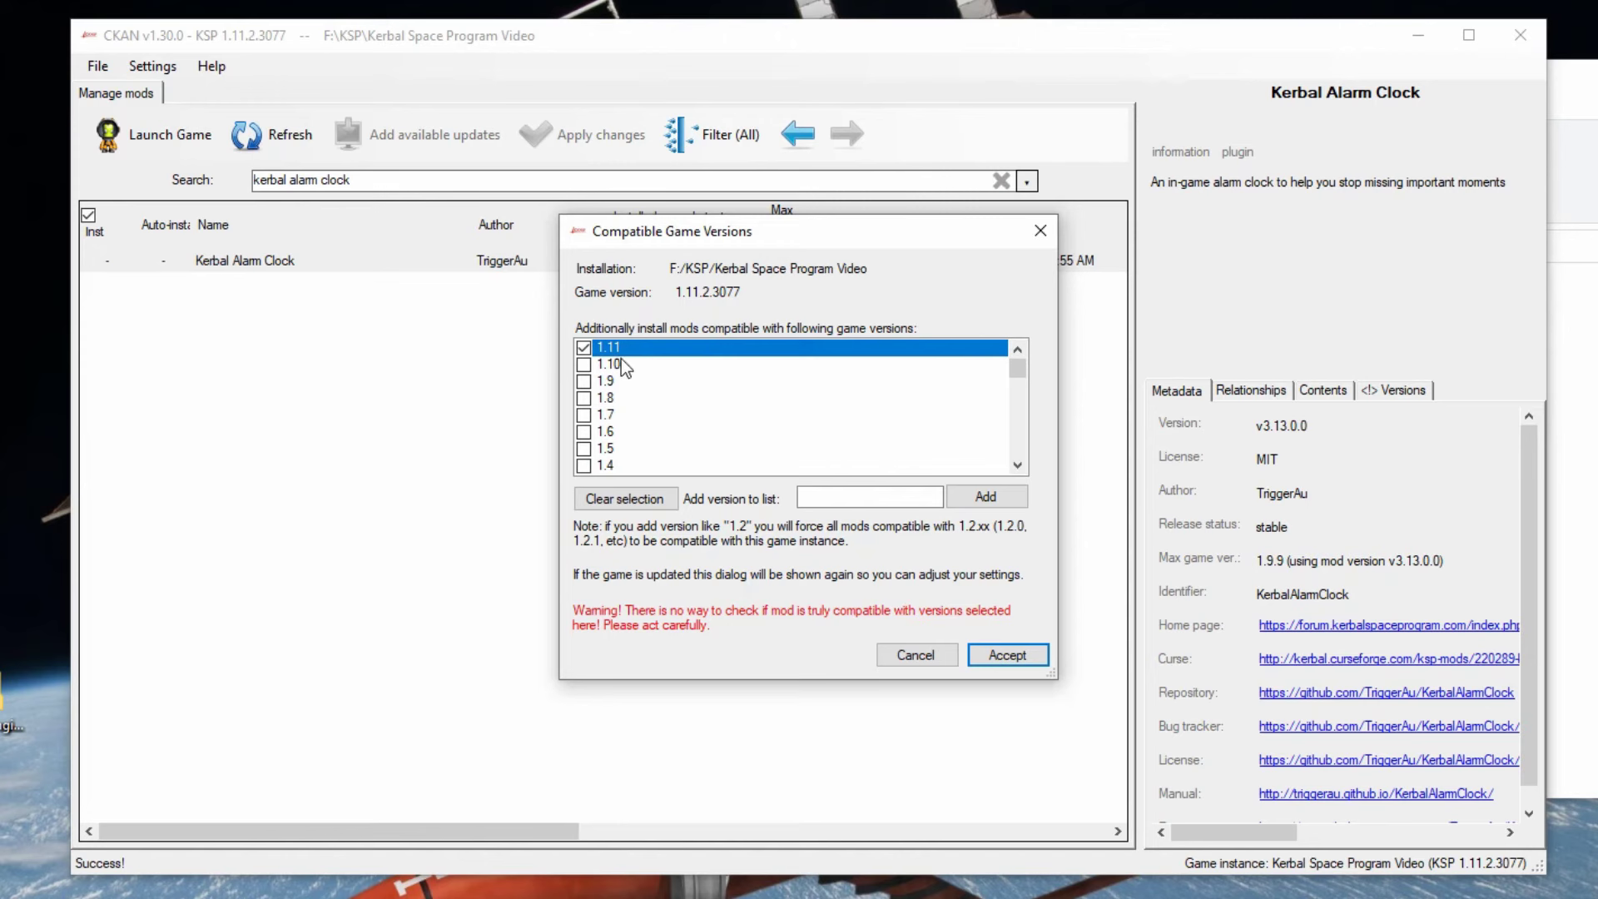
{"action": "left_click", "coordinate": [585, 382]}
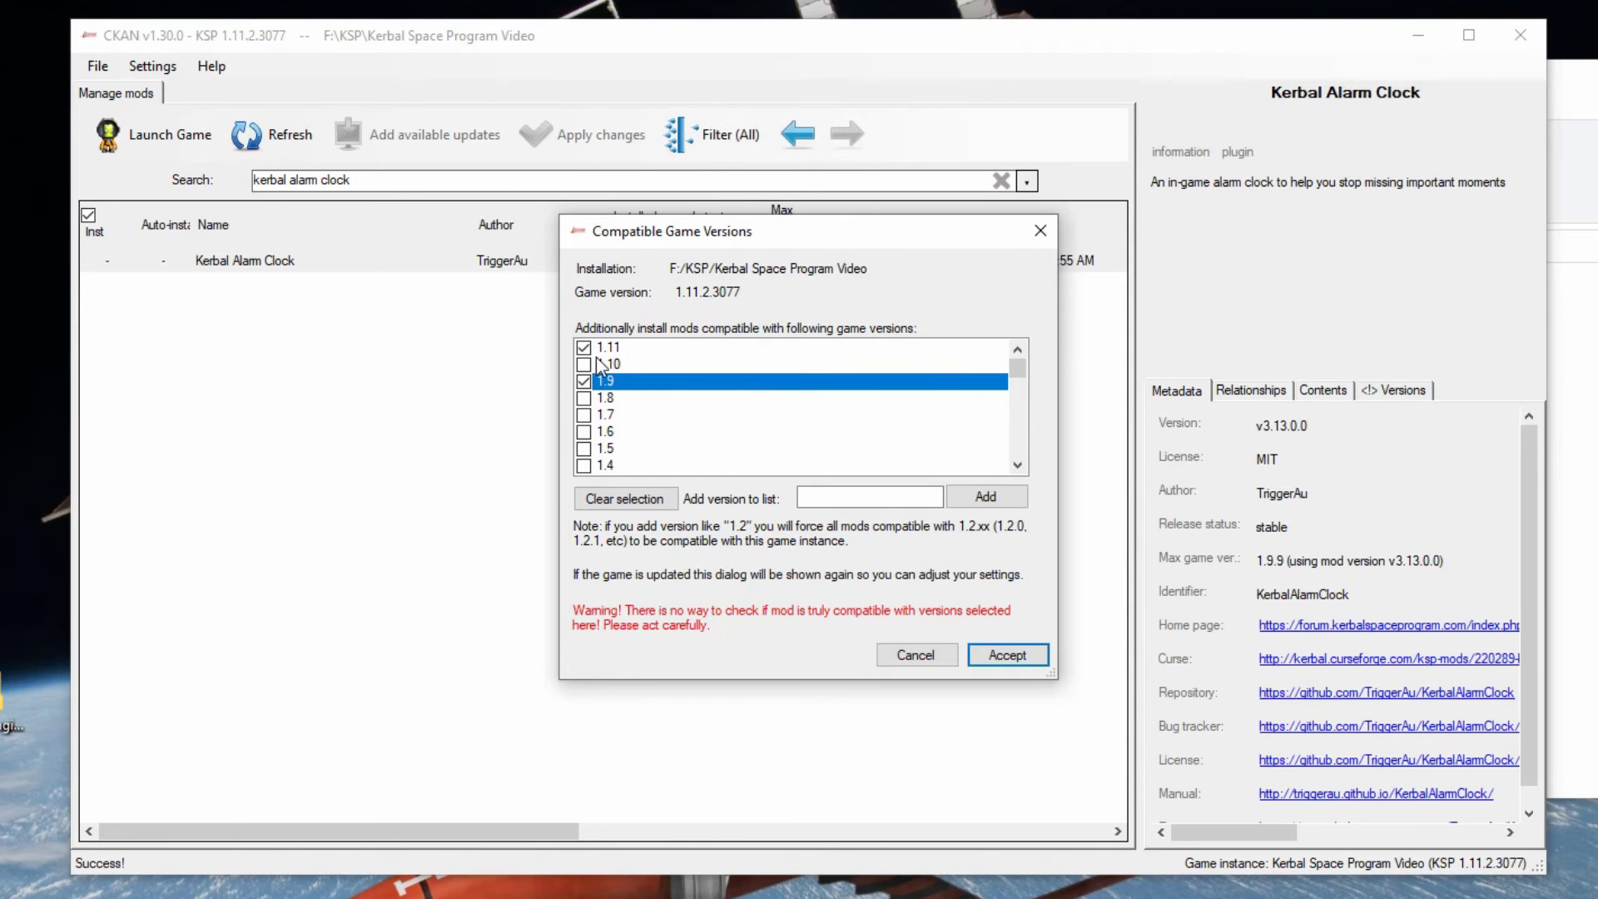
{"action": "left_click", "coordinate": [1006, 657]}
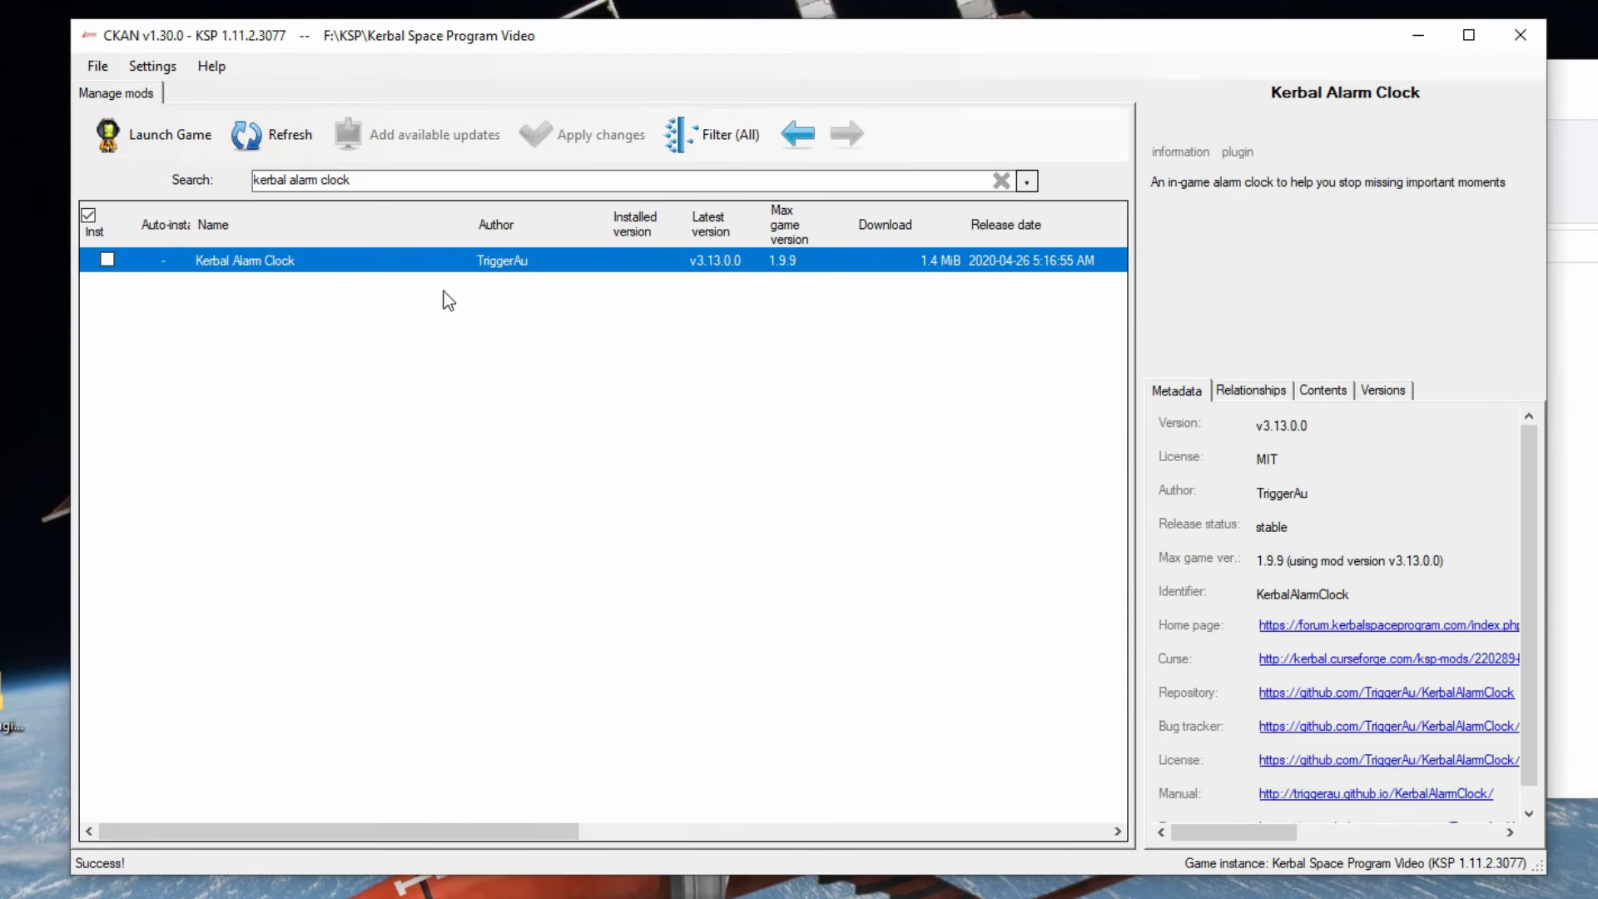
- Mark Kerbal Alarm Clock for installation and apply the changeset, continuing without the recommended TriggerAu Flags mod
{"action": "left_click", "coordinate": [107, 260]}
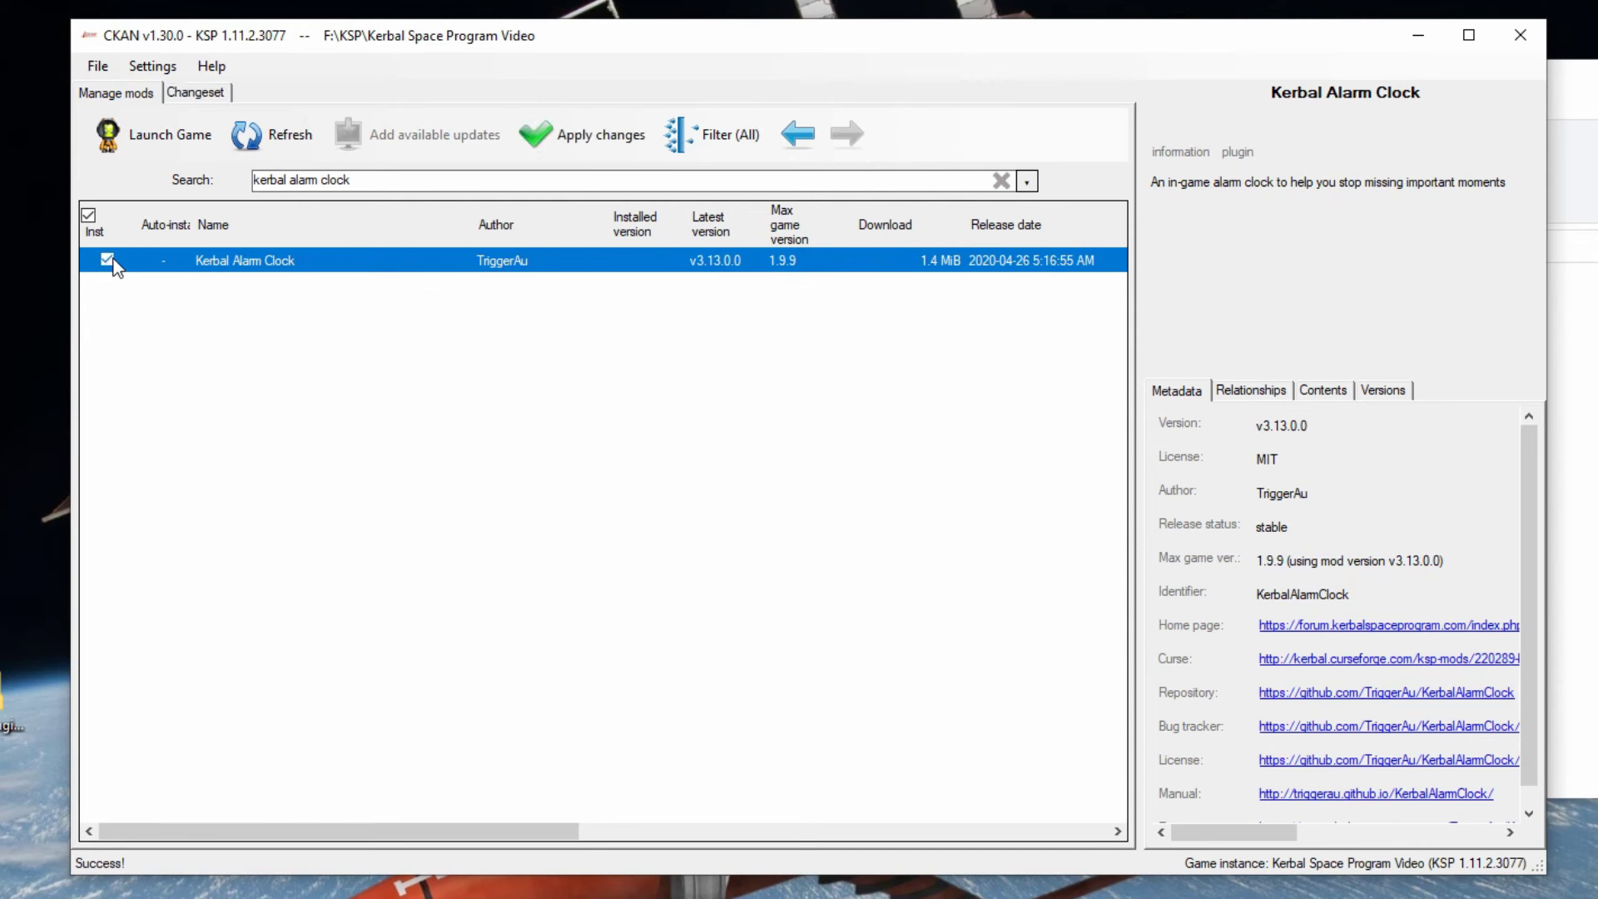
{"action": "left_click", "coordinate": [617, 141]}
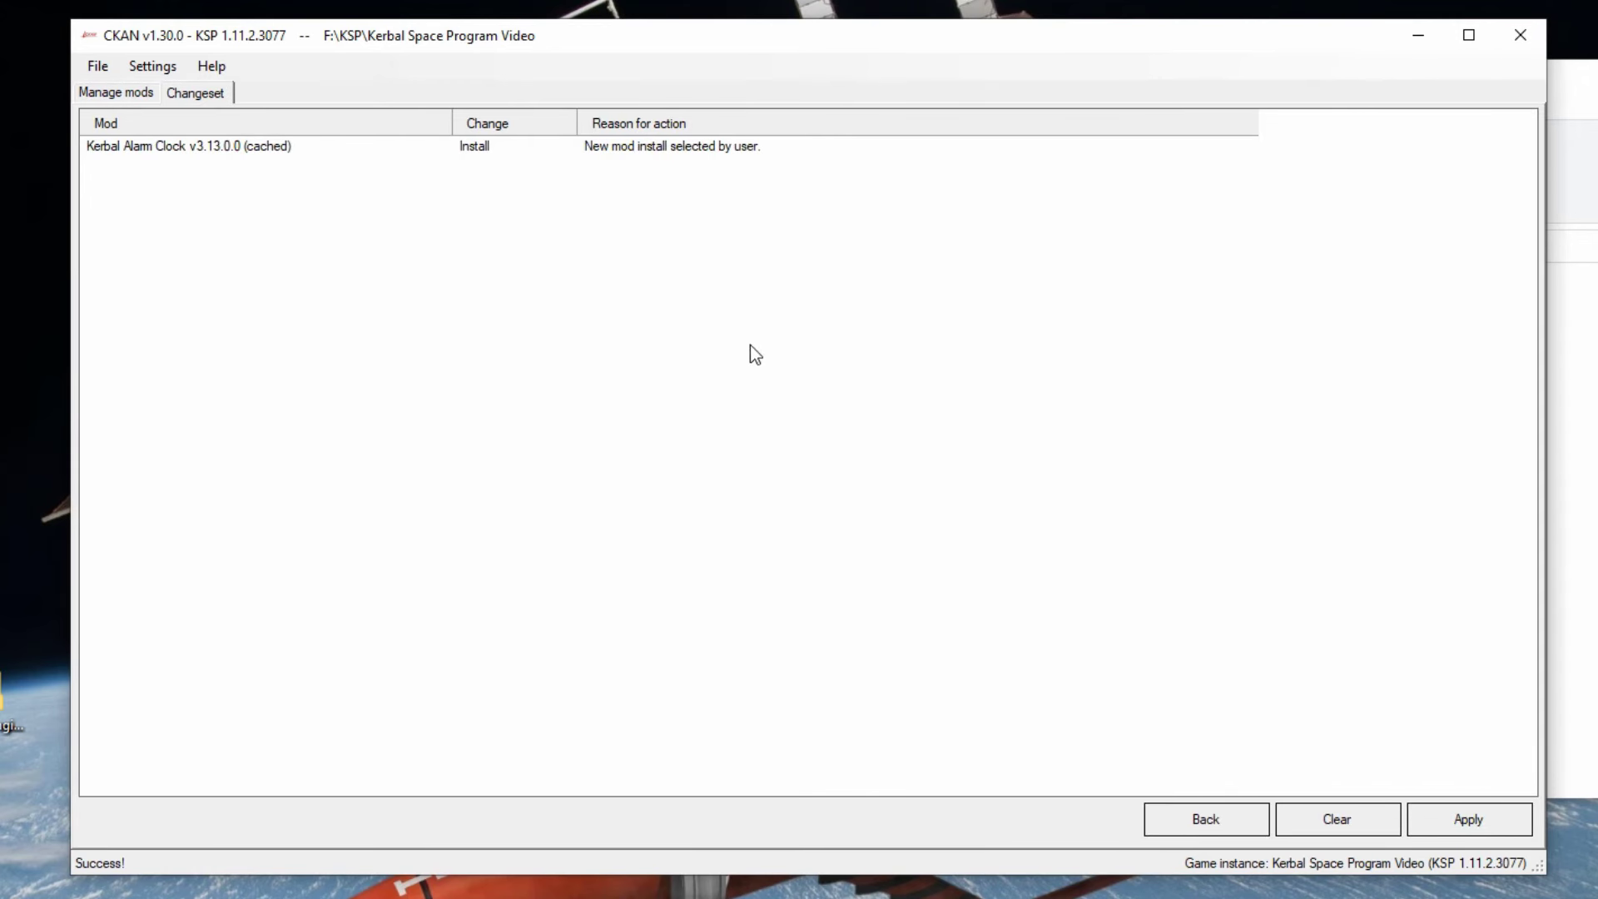
{"action": "left_click", "coordinate": [1500, 826]}
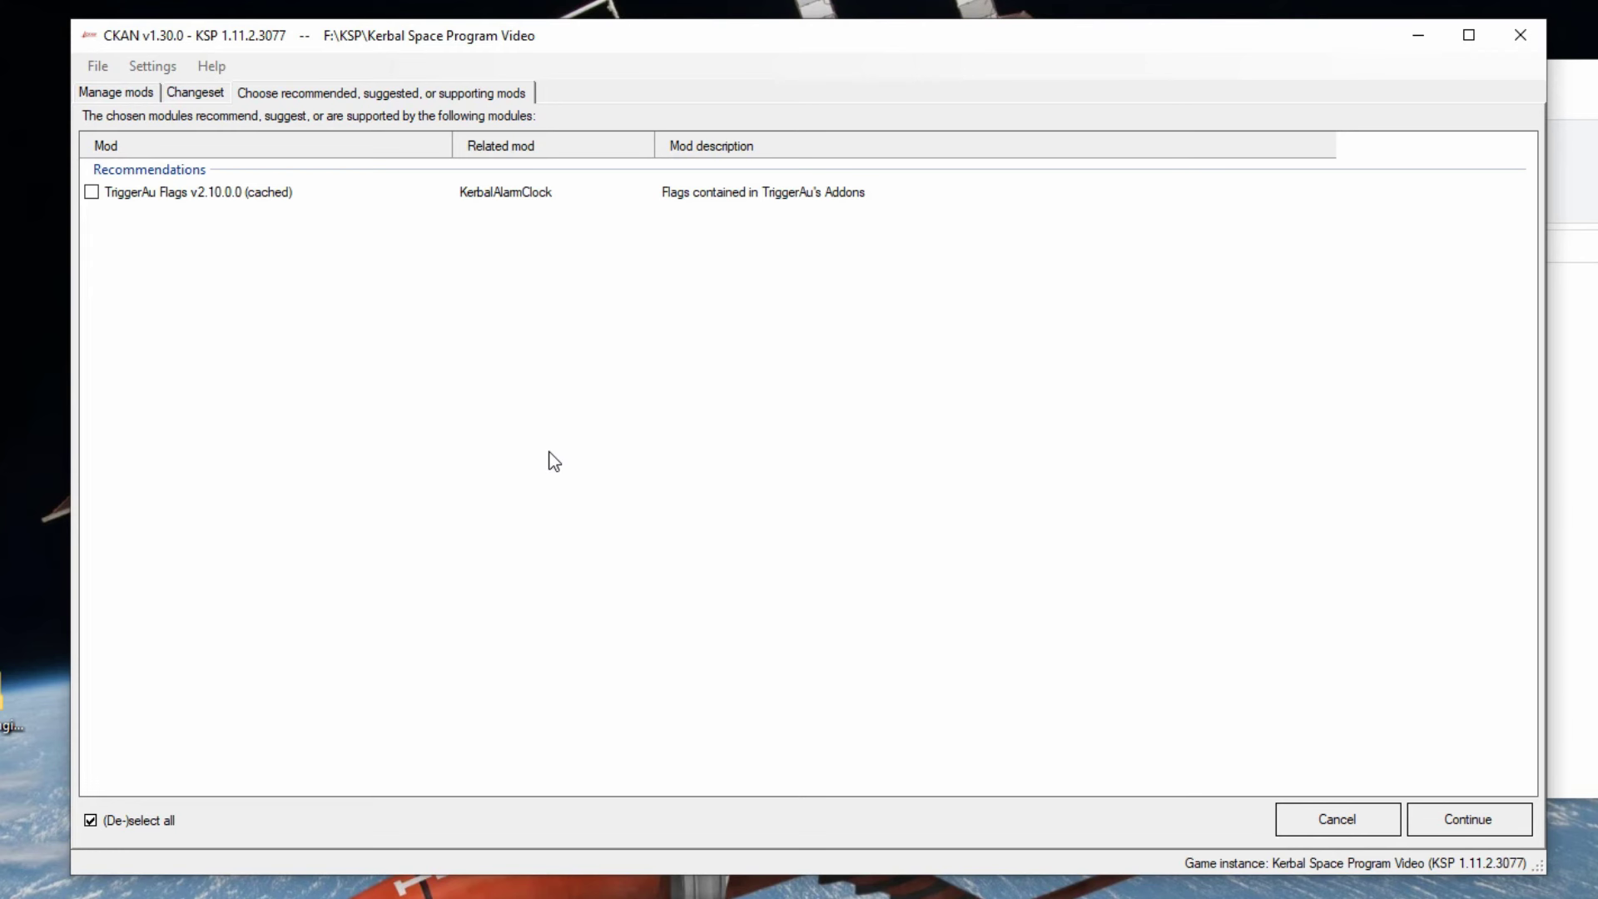
{"action": "left_click", "coordinate": [1448, 818]}
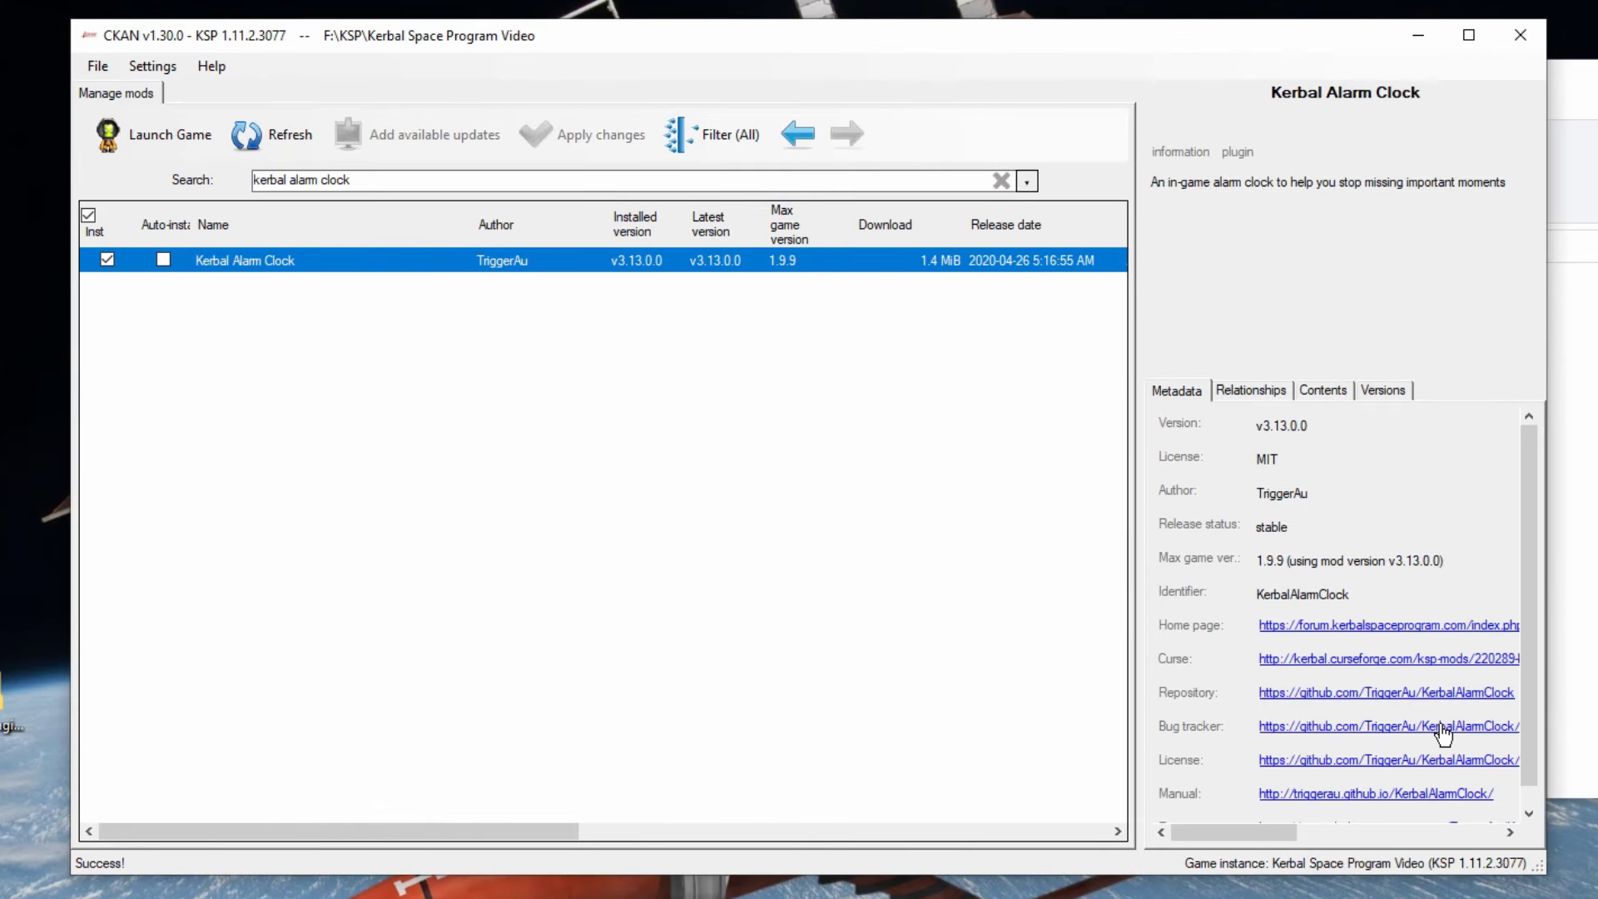
- Filter the mod list to installed mods and clear the "kerbal alarm clock" search text
{"action": "left_click", "coordinate": [747, 134]}
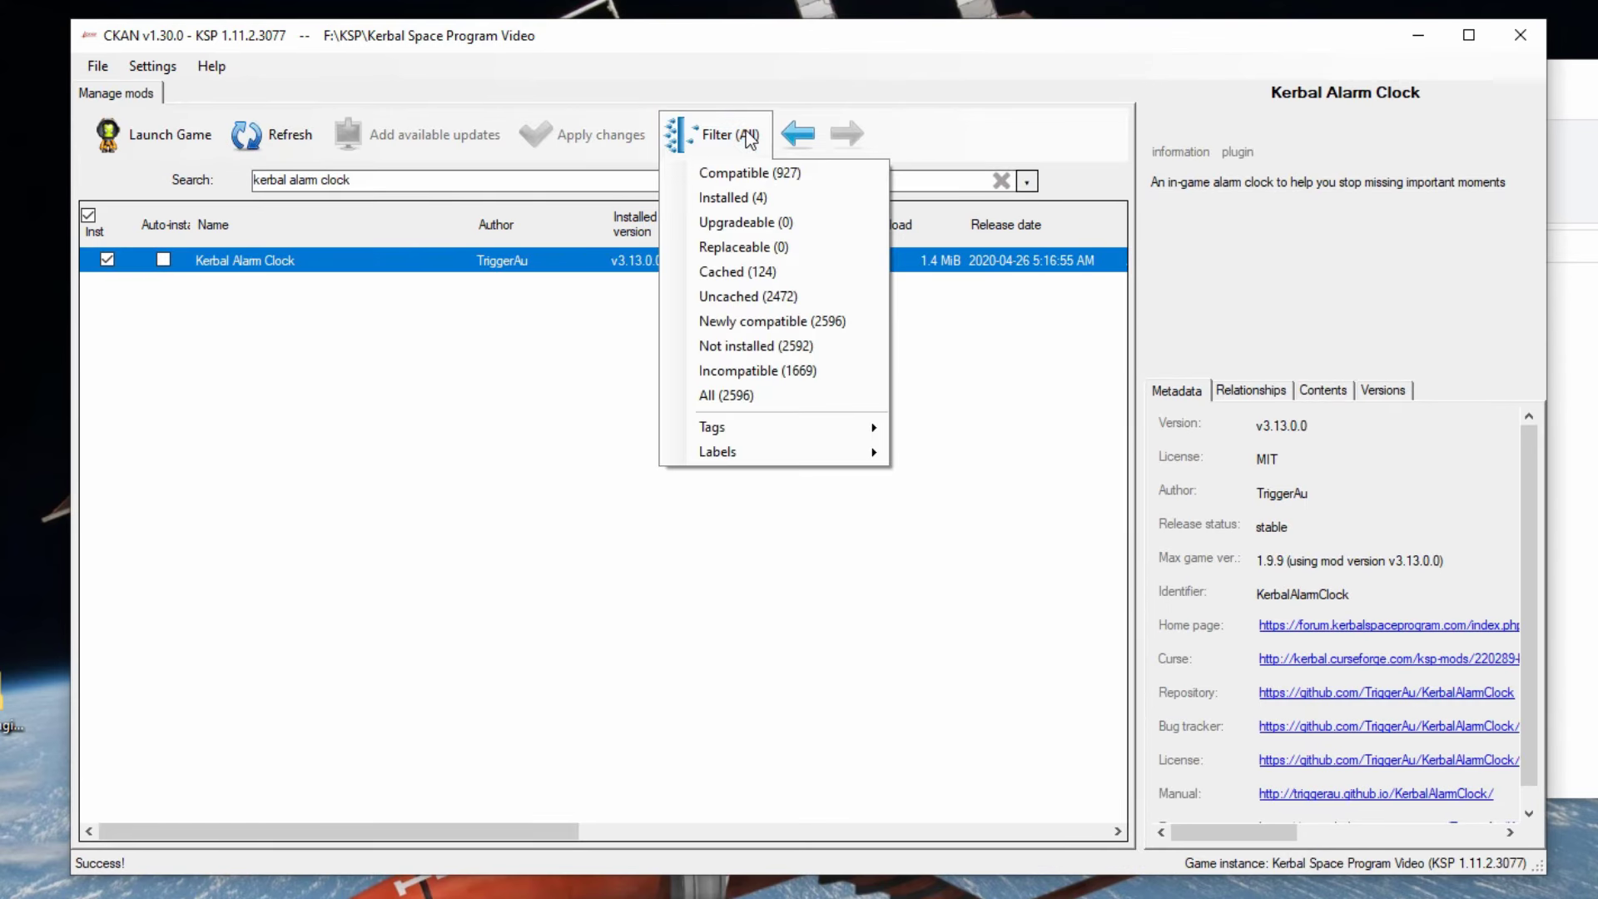
{"action": "left_click", "coordinate": [743, 197]}
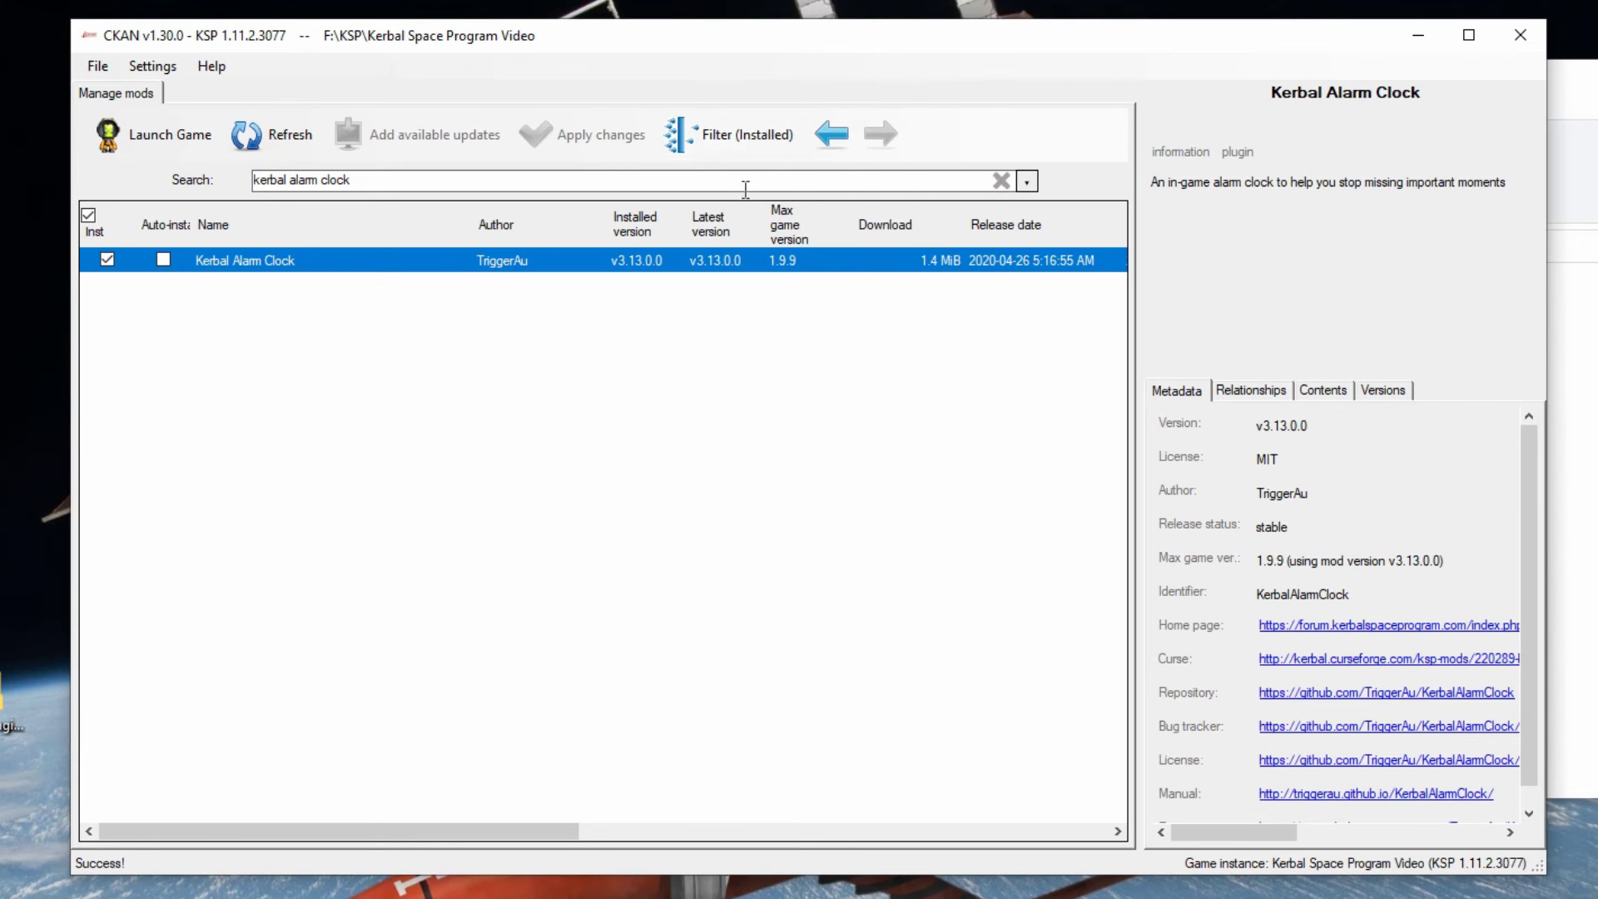
{"action": "left_click", "coordinate": [717, 137]}
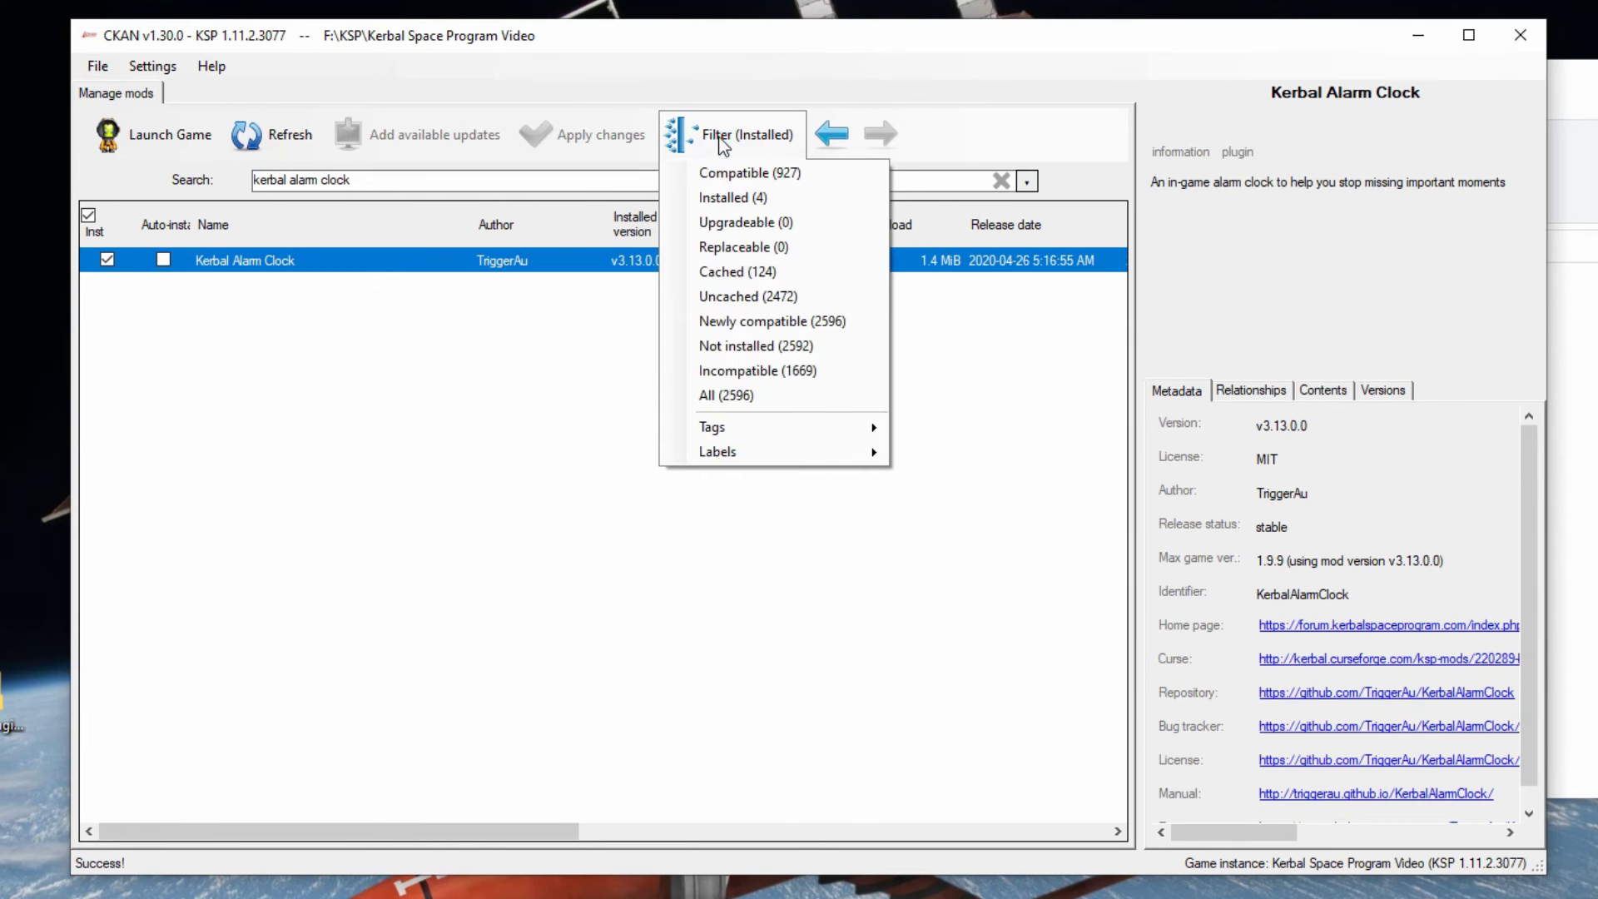
{"action": "left_click", "coordinate": [705, 192]}
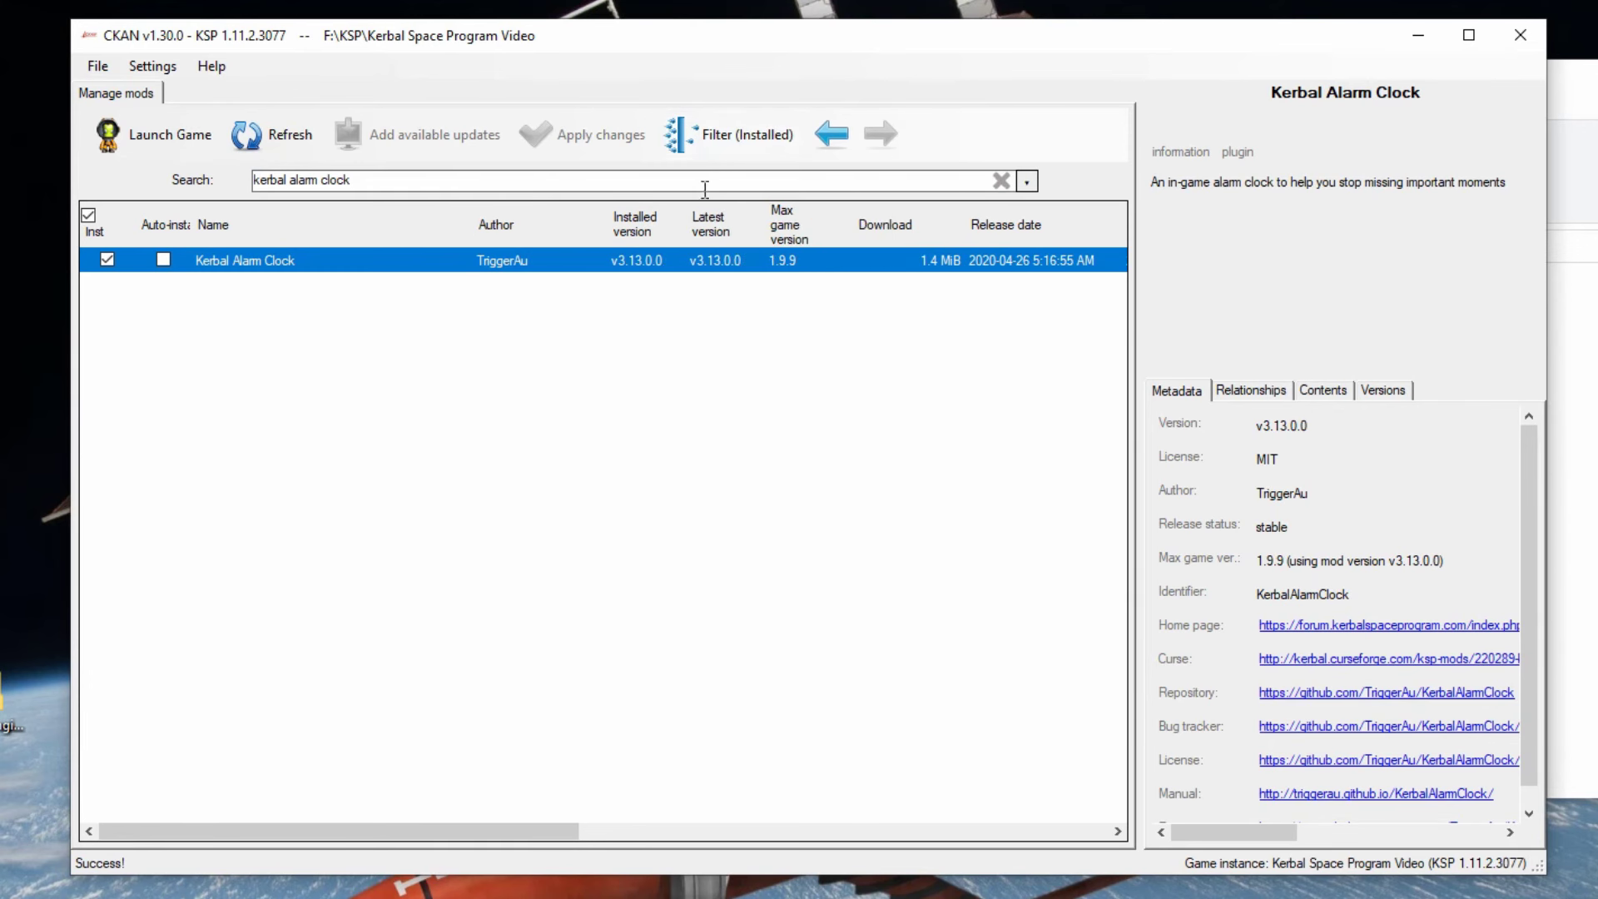
{"action": "left_click", "coordinate": [1001, 181]}
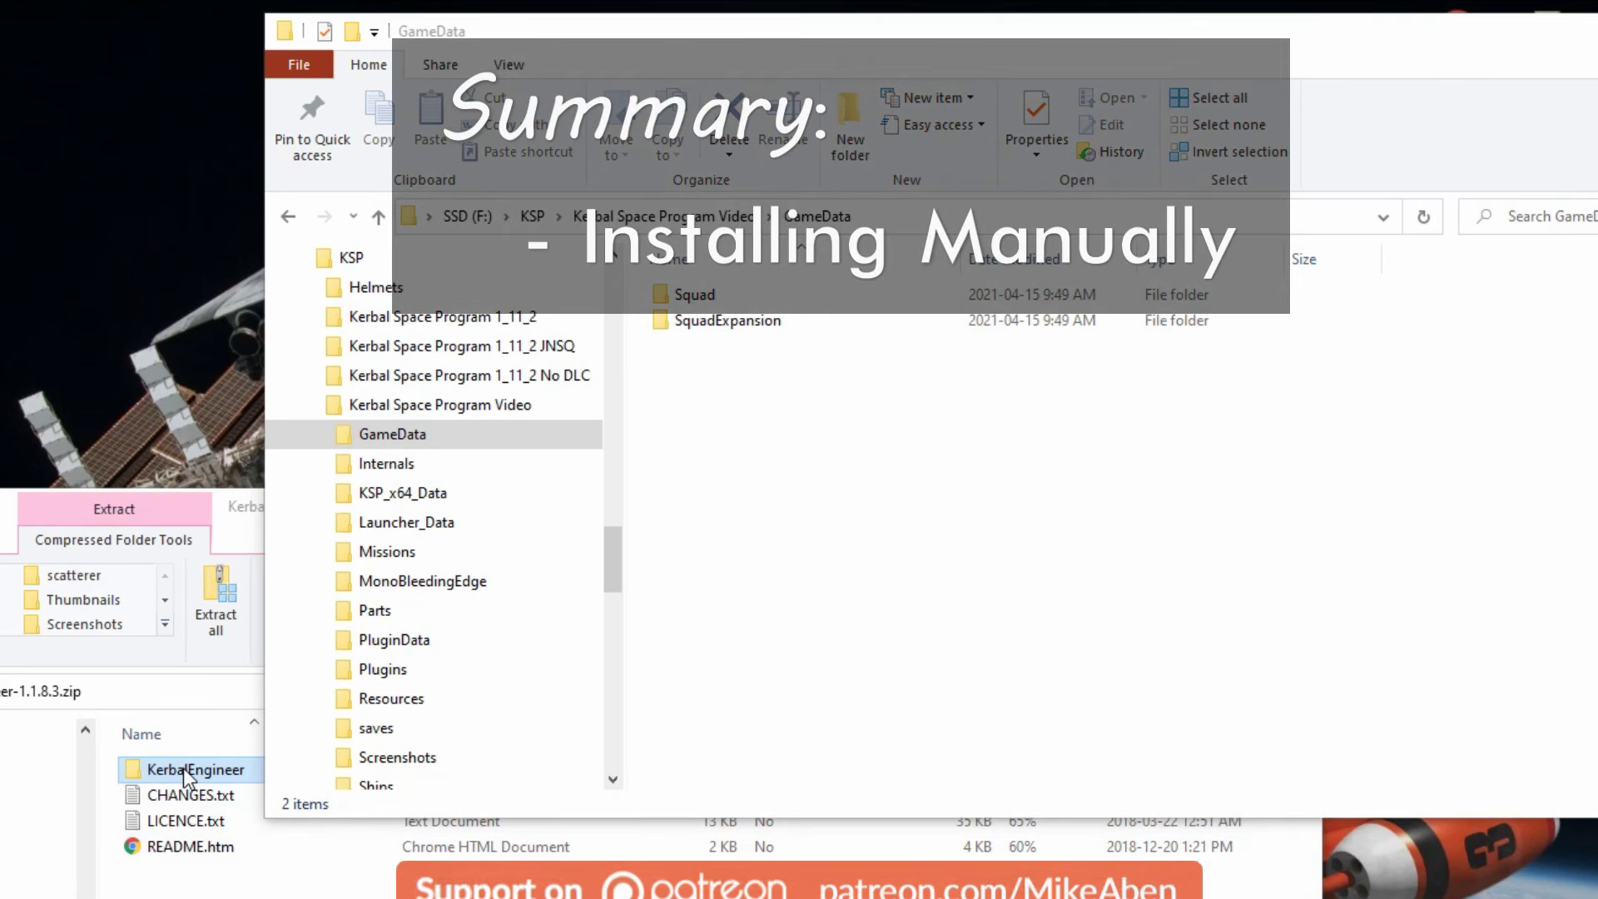
{"action": "left_click_drag", "start_coordinate": [183, 767], "coordinate": [833, 476]}
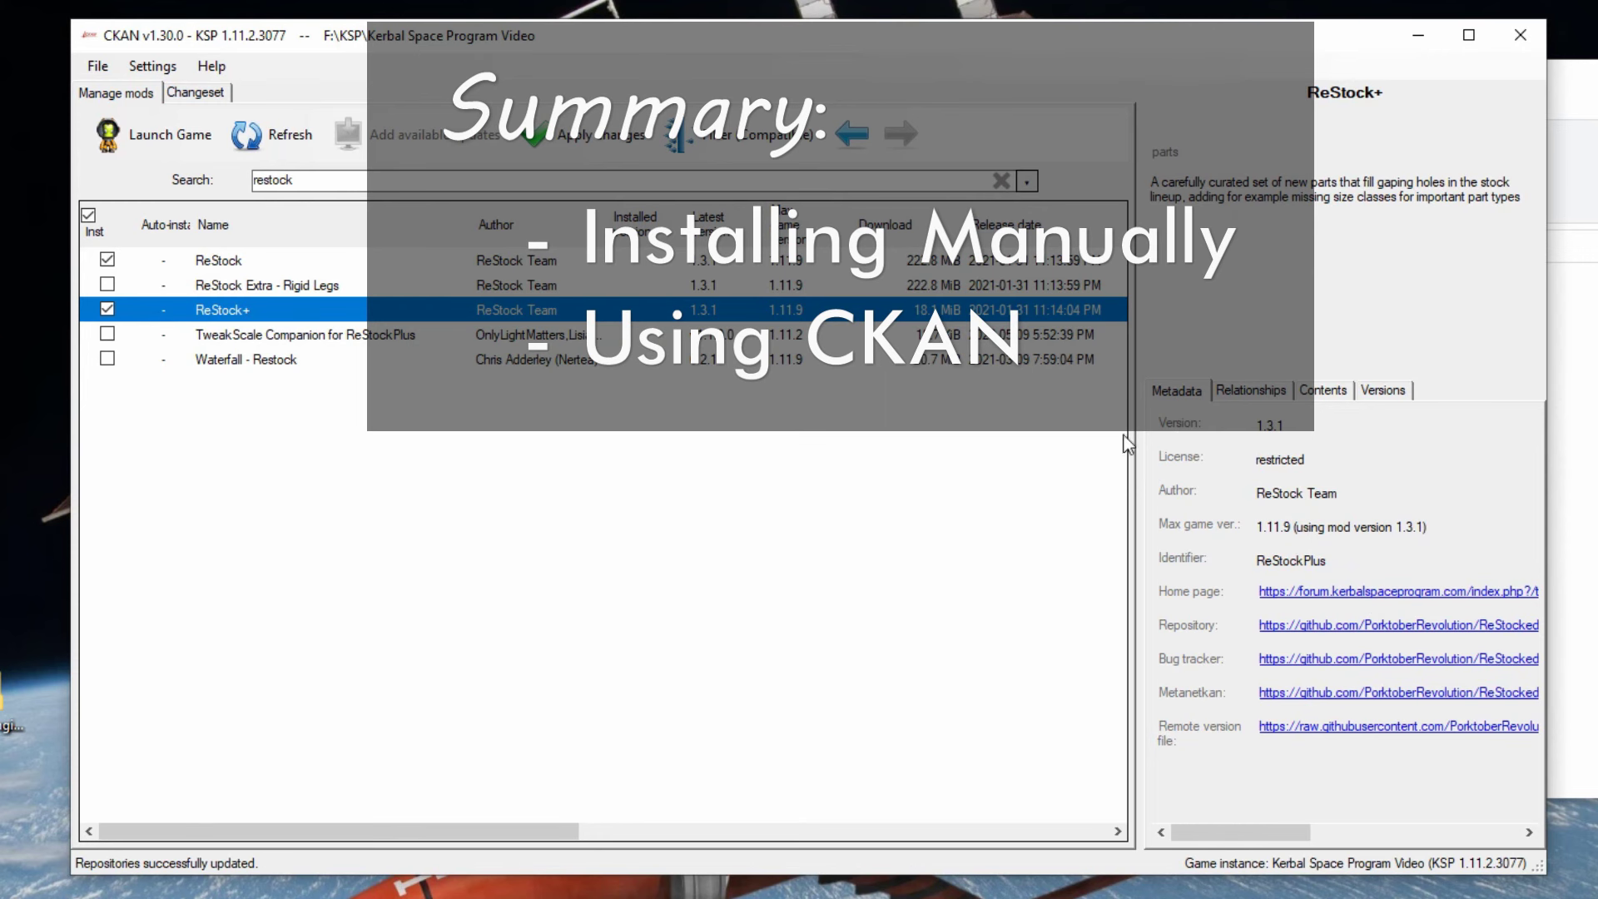
{"action": "left_click", "coordinate": [608, 146]}
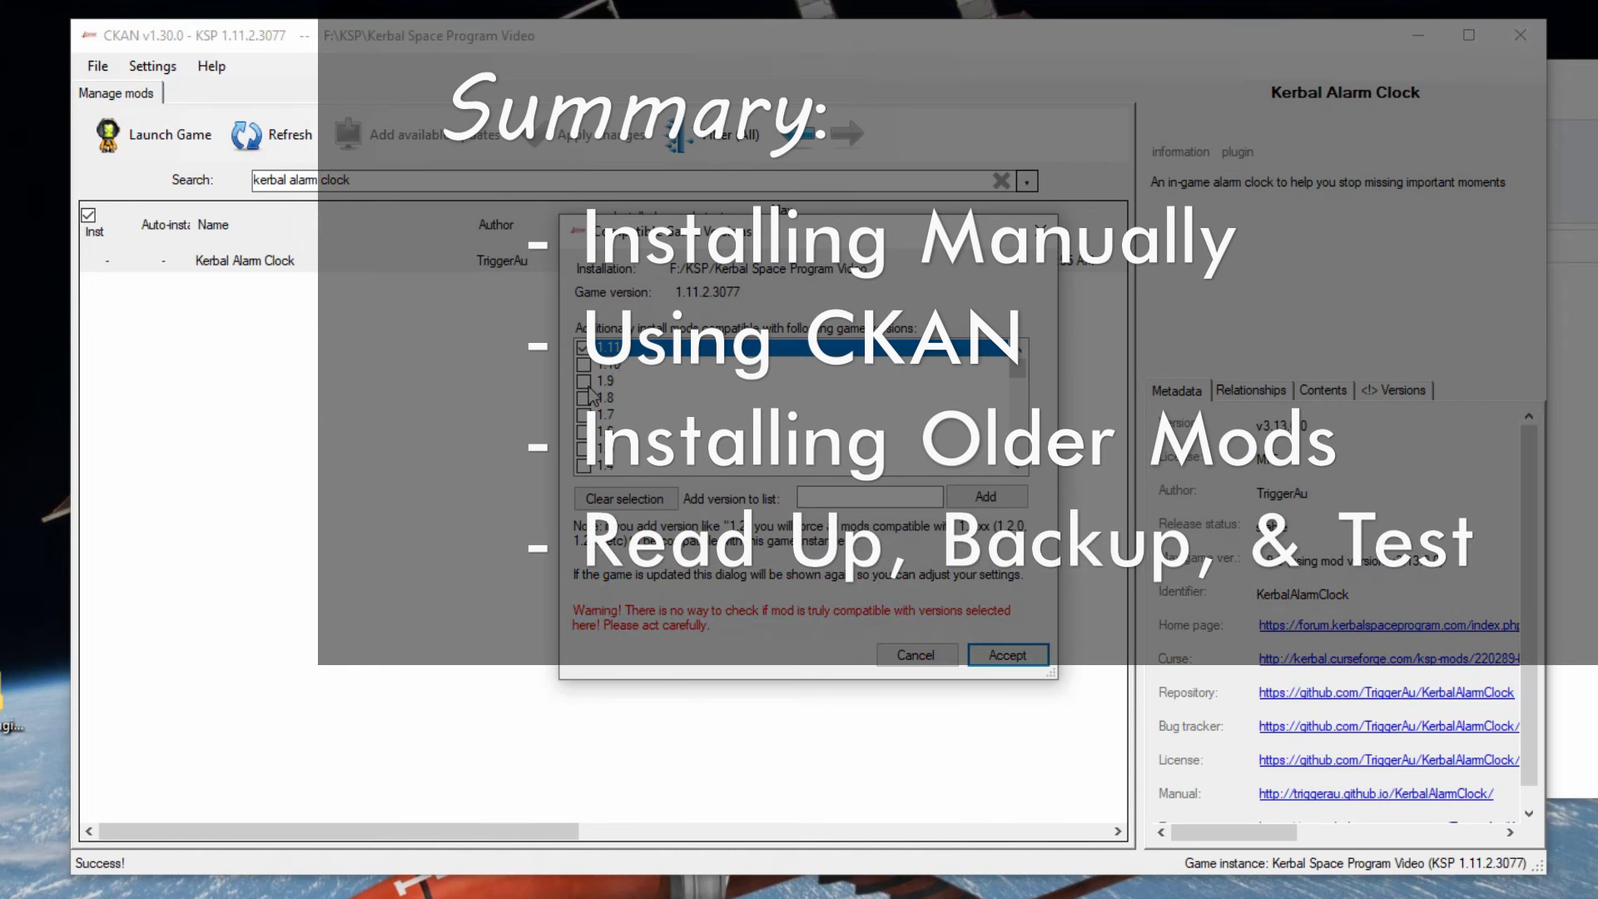
{"action": "left_click", "coordinate": [587, 382]}
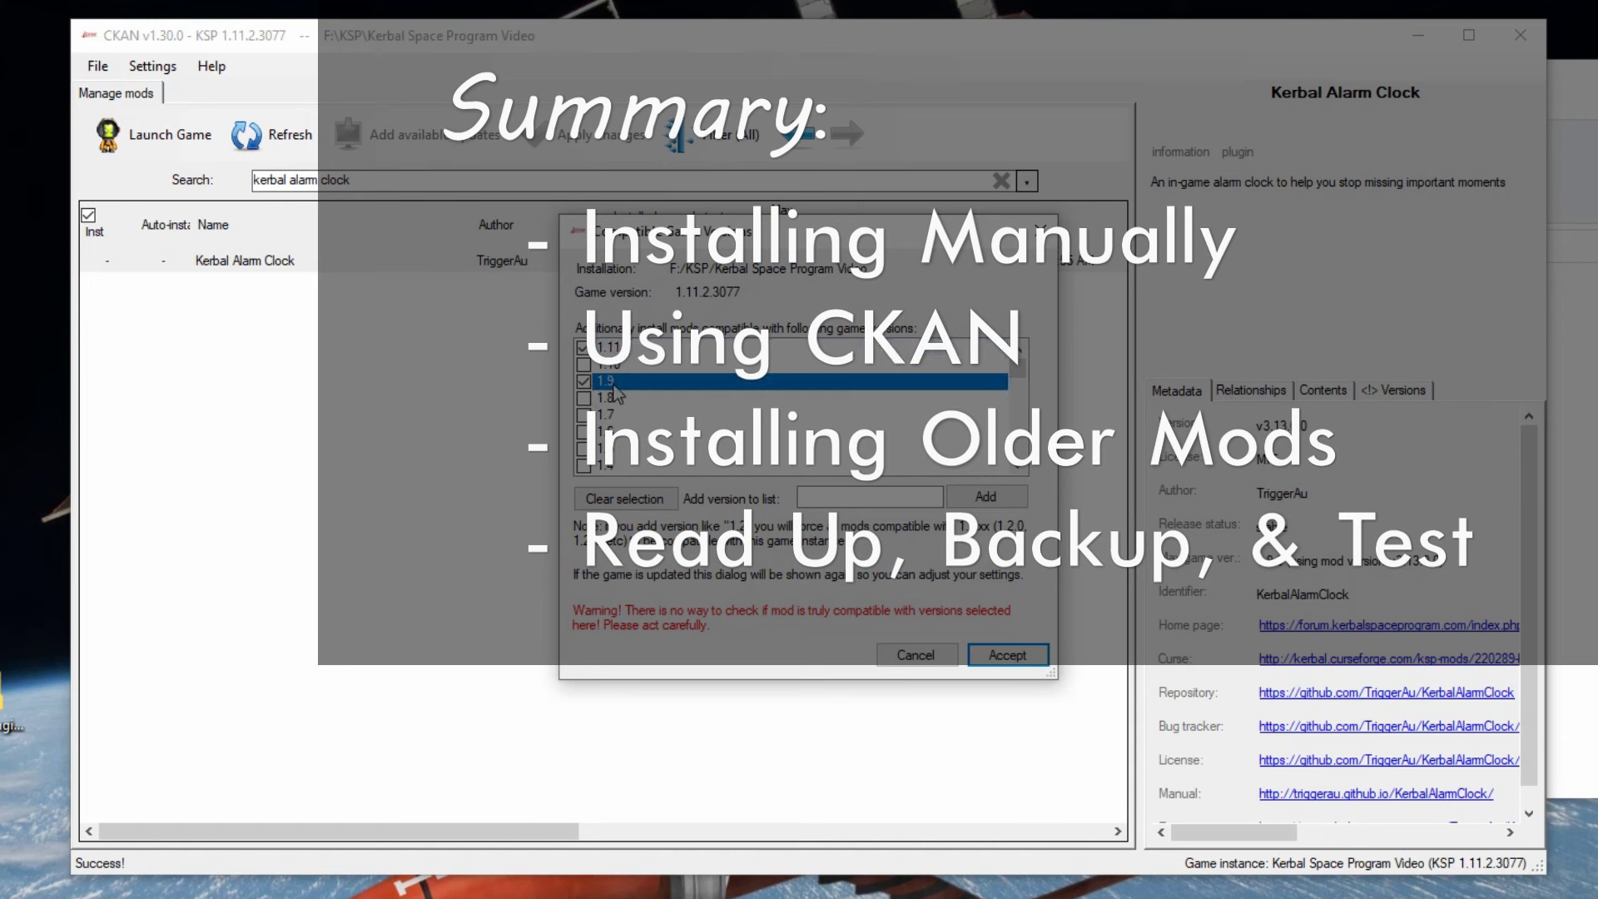